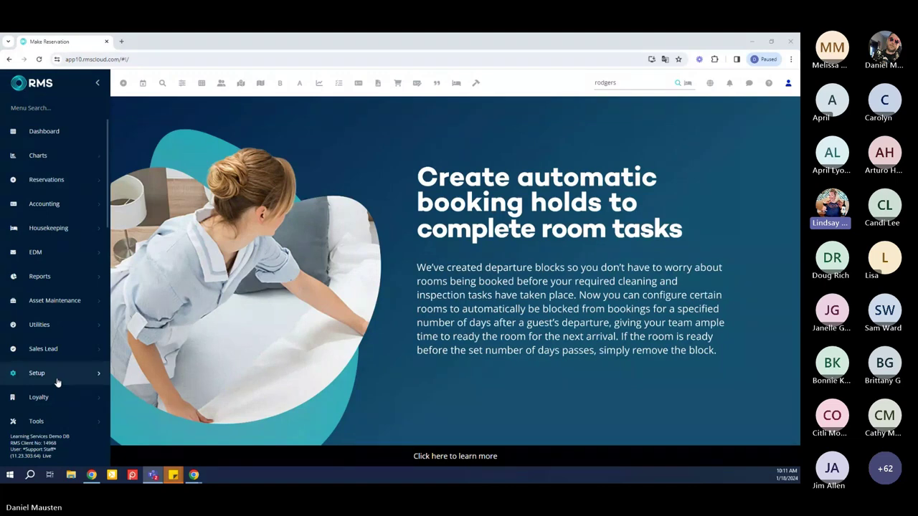
Search the menu for 'averdue arri' and open the Daily > Overdue Arrival report
{"action": "left_click", "coordinate": [63, 276]}
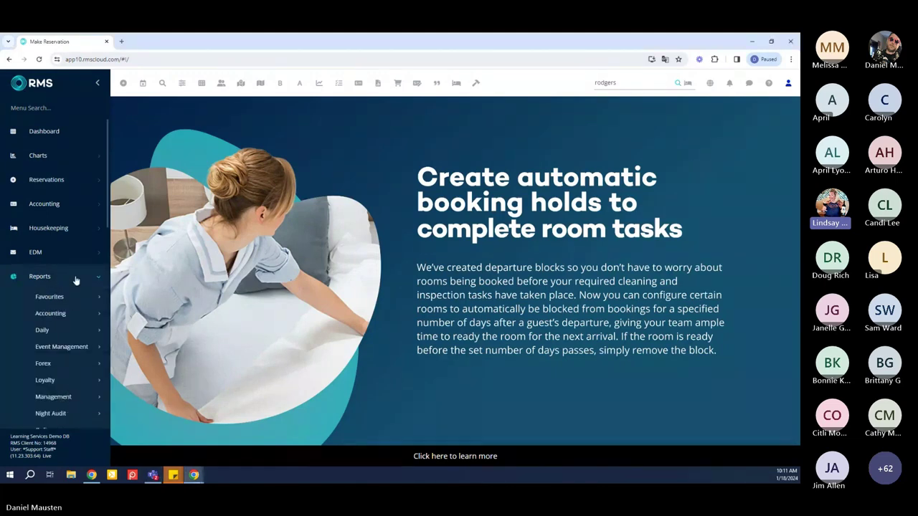
{"action": "left_click", "coordinate": [76, 278]}
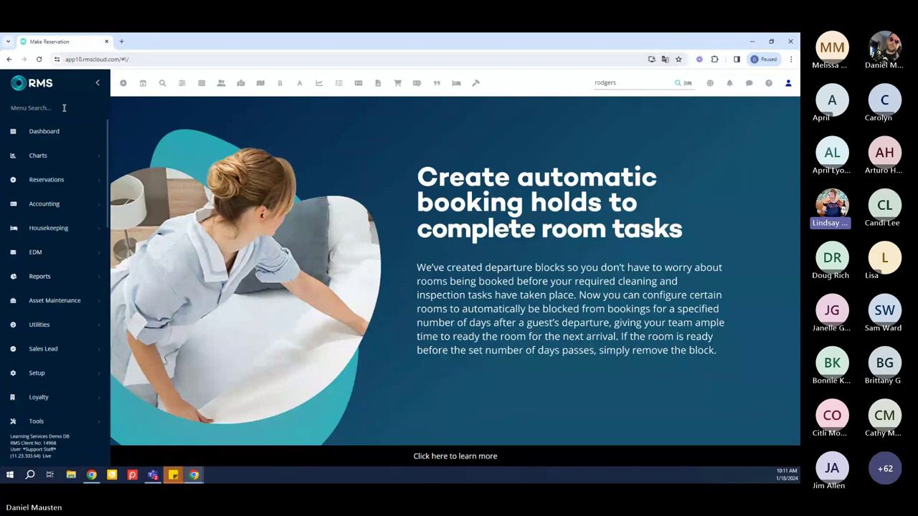
{"action": "type", "text": "aver"}
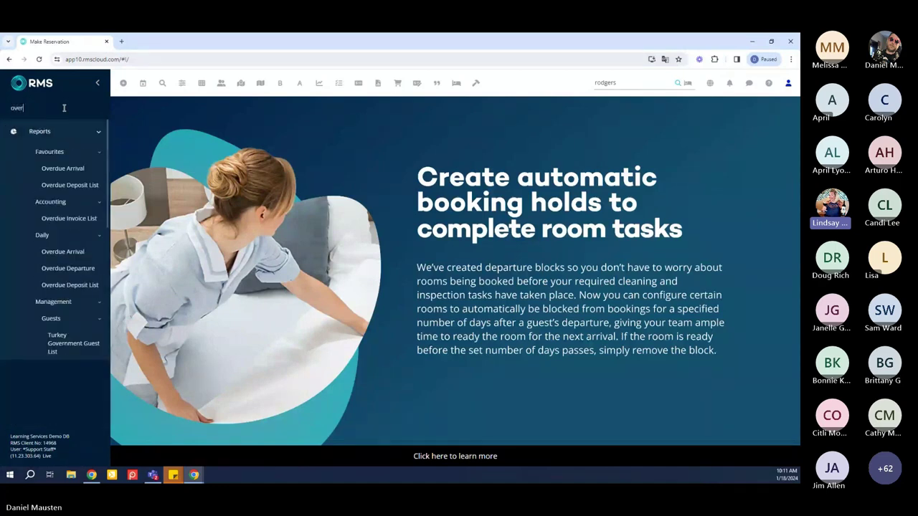
{"action": "type", "text": "due arri"}
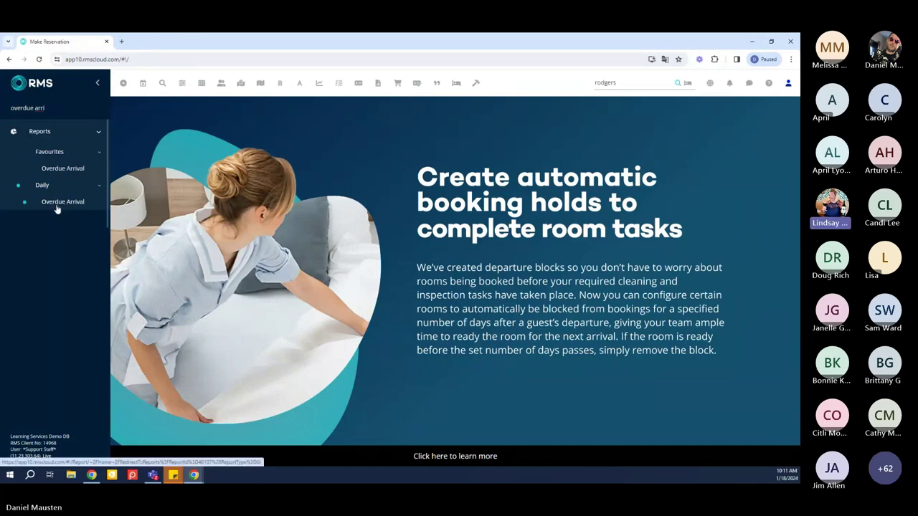
{"action": "left_click", "coordinate": [58, 204]}
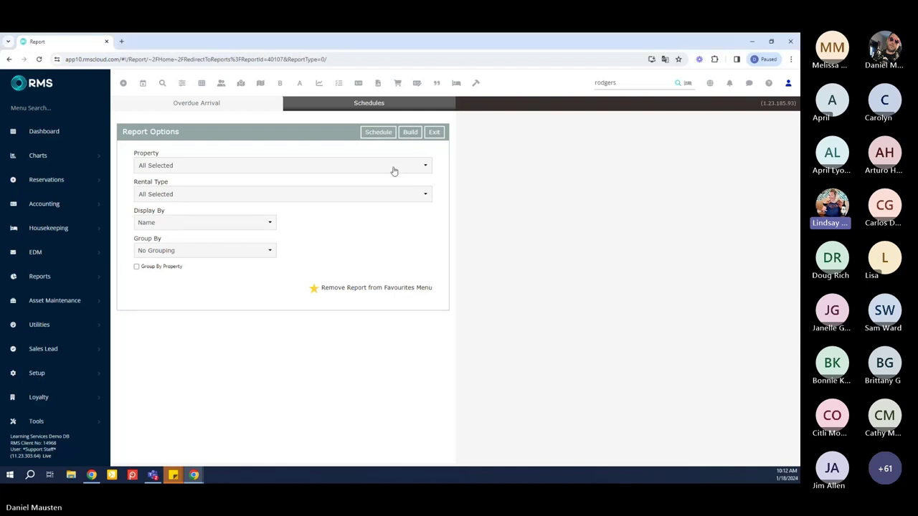
{"action": "left_click", "coordinate": [394, 166]}
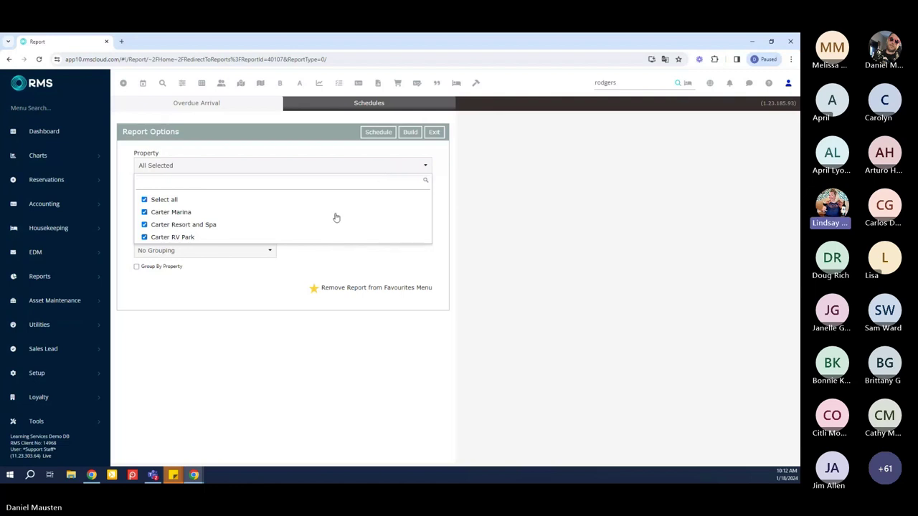
{"action": "left_click", "coordinate": [152, 214]}
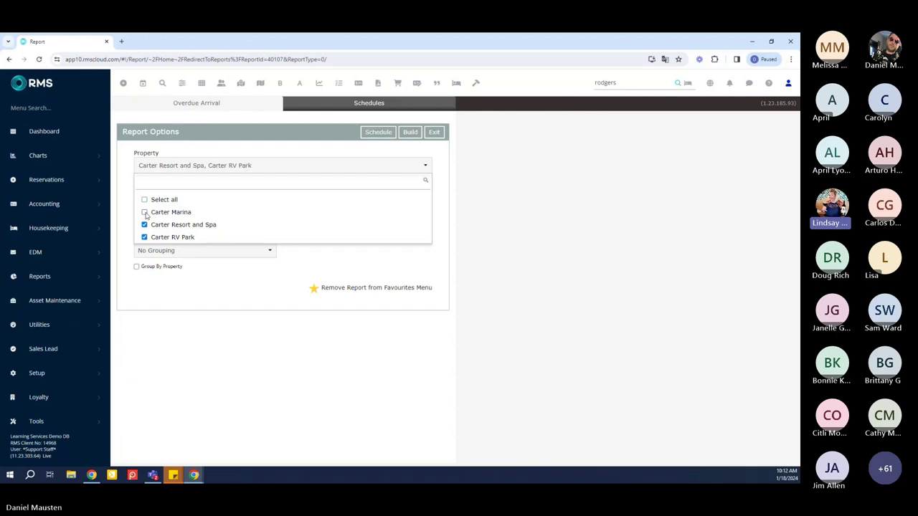
{"action": "left_click", "coordinate": [145, 224]}
{"action": "left_click", "coordinate": [145, 200]}
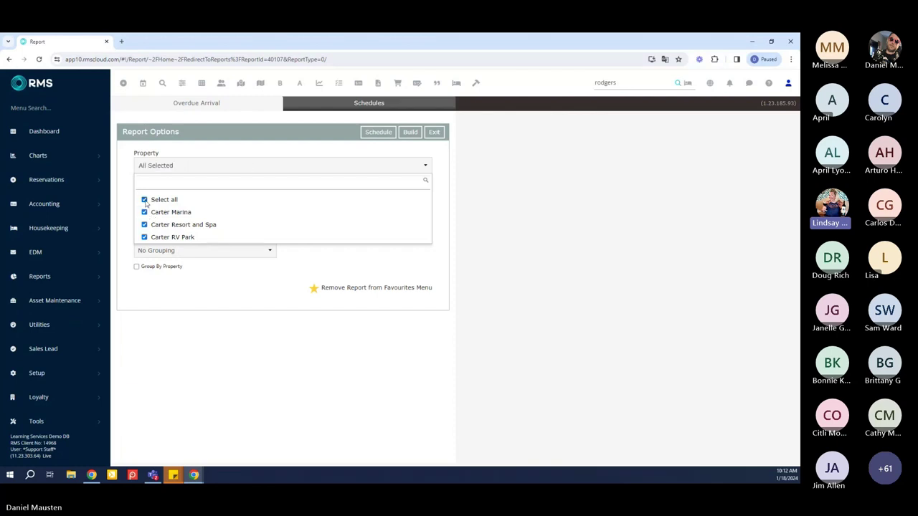
{"action": "left_click", "coordinate": [450, 224]}
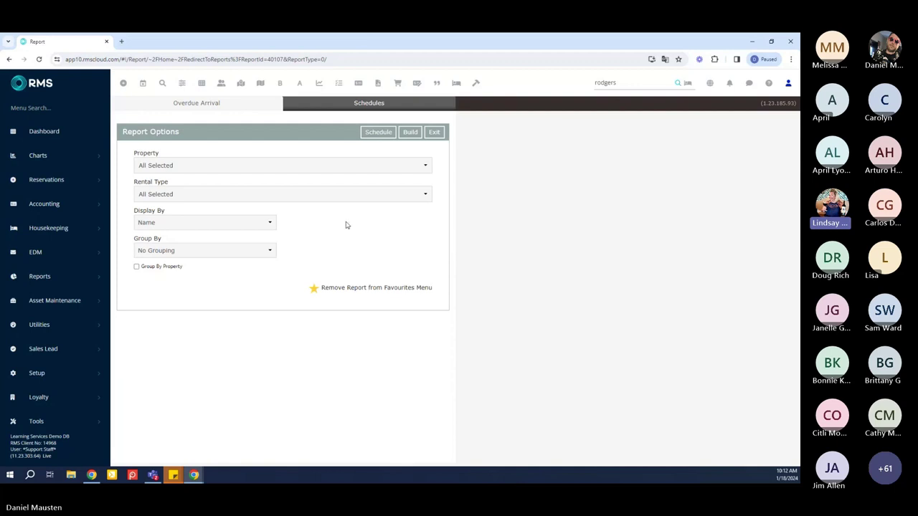
{"action": "left_click", "coordinate": [282, 199]}
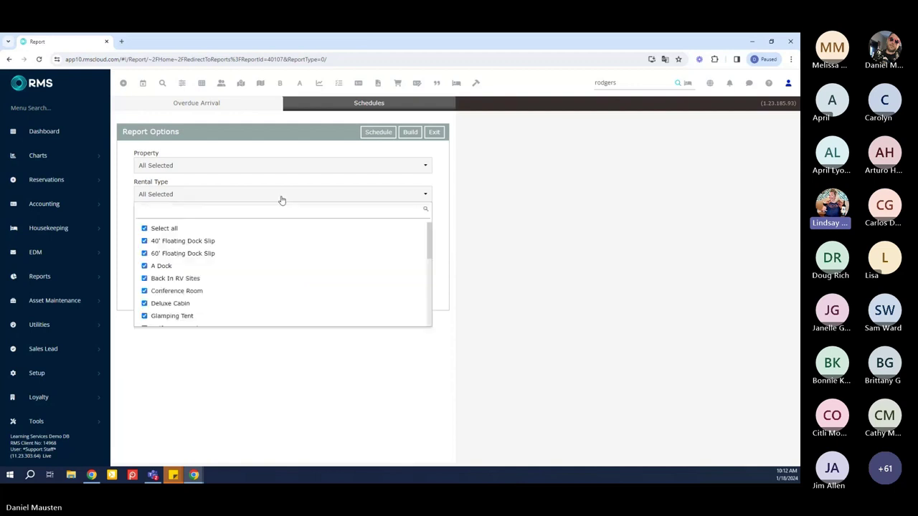
{"action": "left_click", "coordinate": [443, 214]}
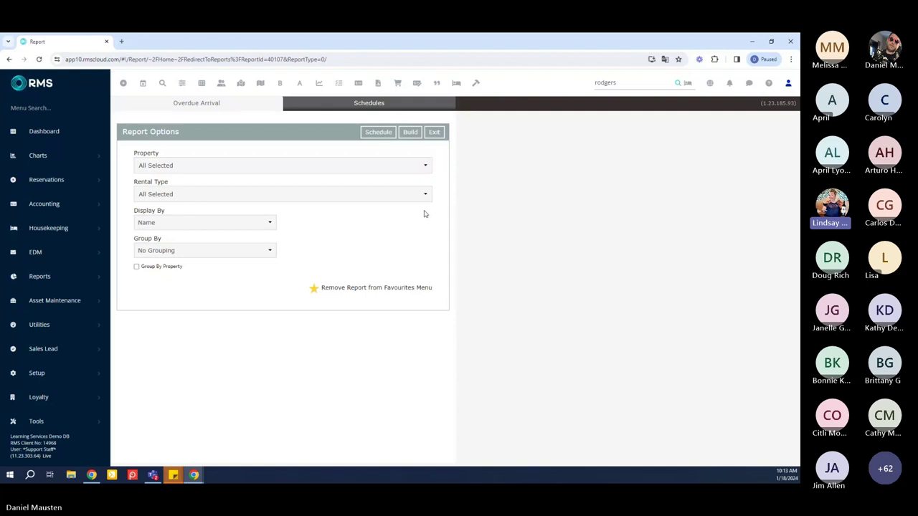
{"action": "left_click", "coordinate": [270, 224]}
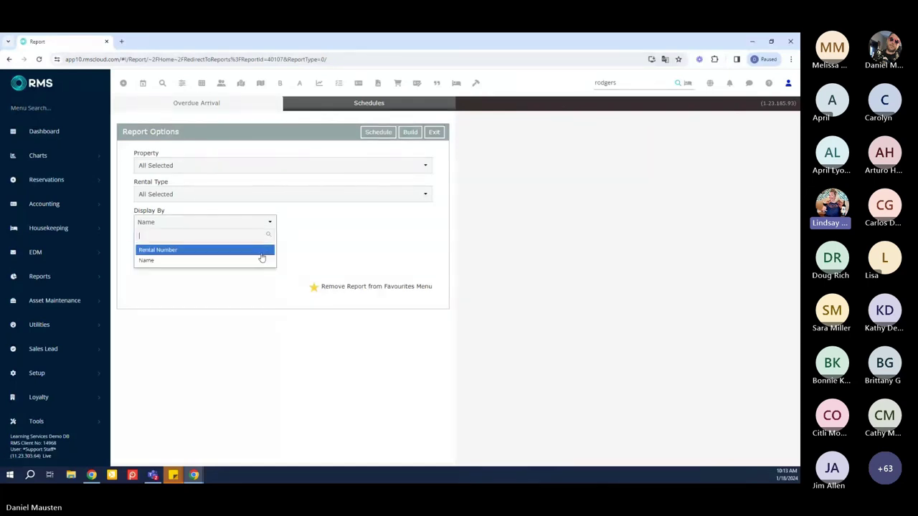
{"action": "left_click", "coordinate": [292, 255]}
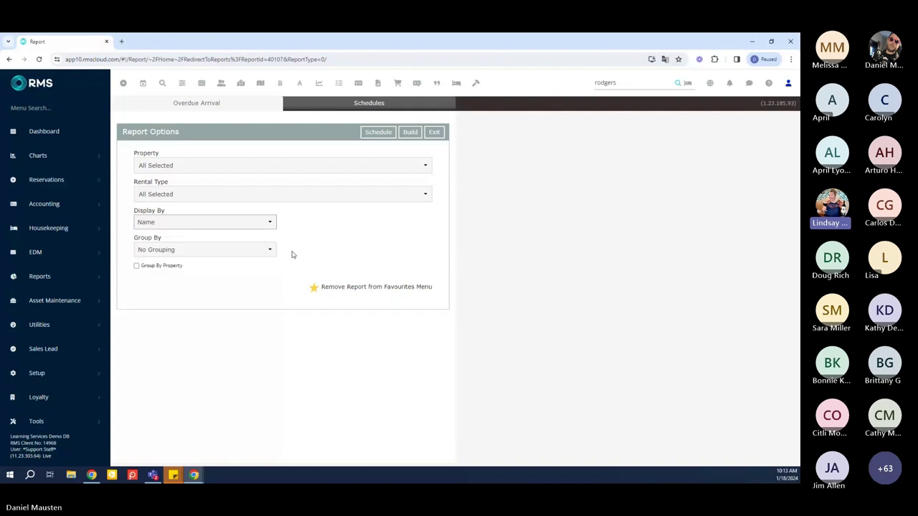
{"action": "left_click", "coordinate": [271, 251]}
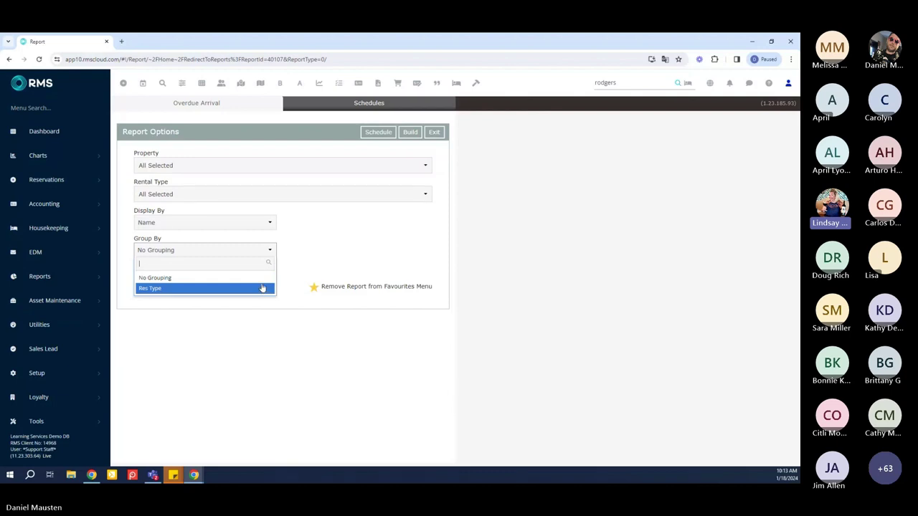
{"action": "left_click", "coordinate": [321, 265]}
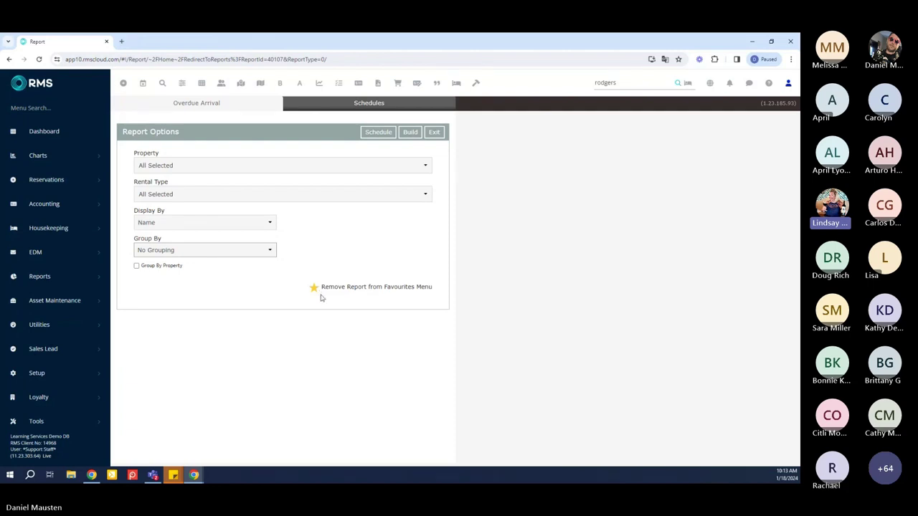
Build the Overdue Arrival report, confirm it shows zero overdue reservations, and close it
{"action": "left_click", "coordinate": [411, 134]}
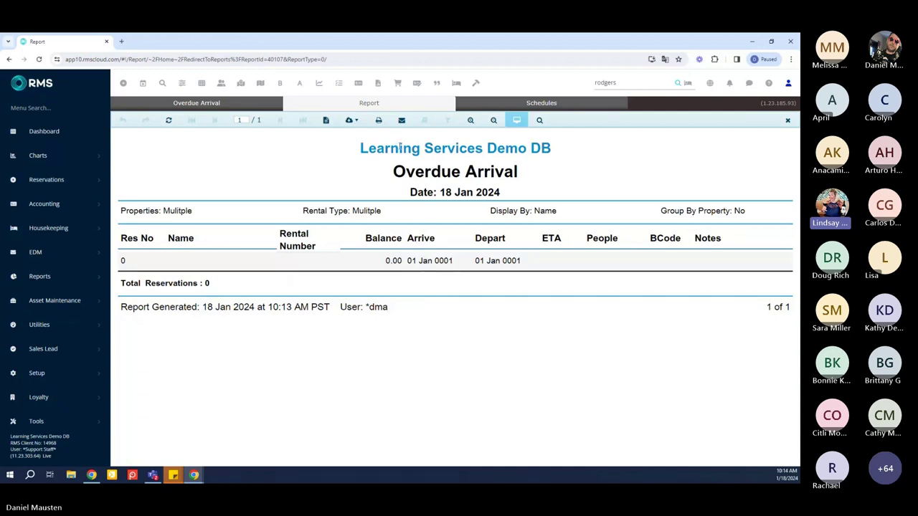
{"action": "left_click", "coordinate": [788, 122]}
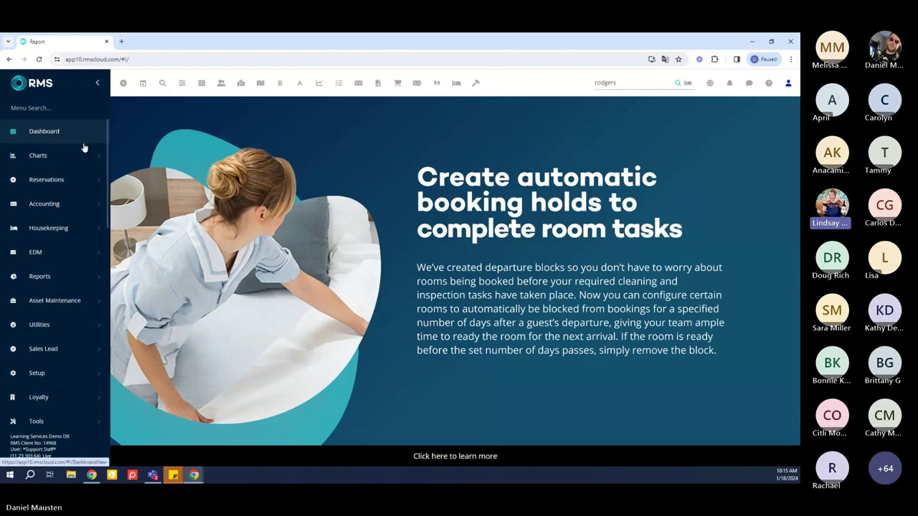
Under Reservations, open In/Out Movements showing today's 6 expected departures
{"action": "left_click", "coordinate": [78, 180]}
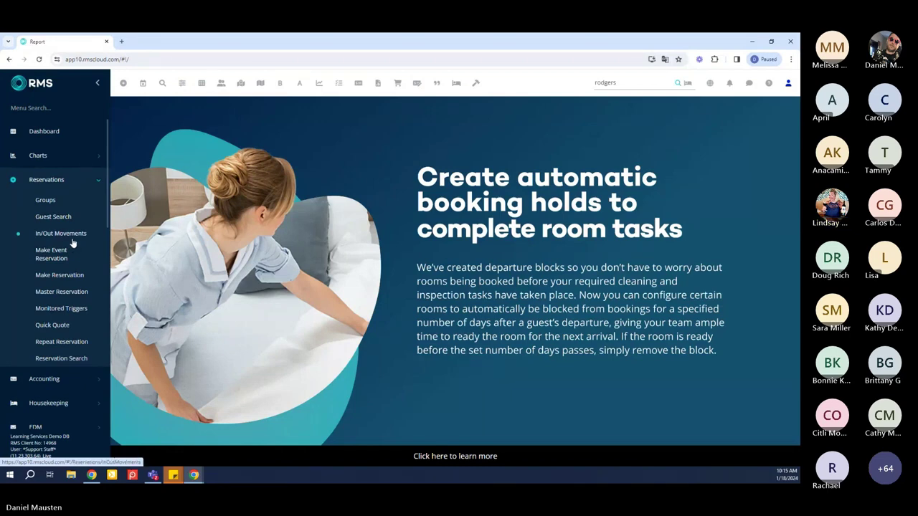
{"action": "left_click", "coordinate": [72, 237]}
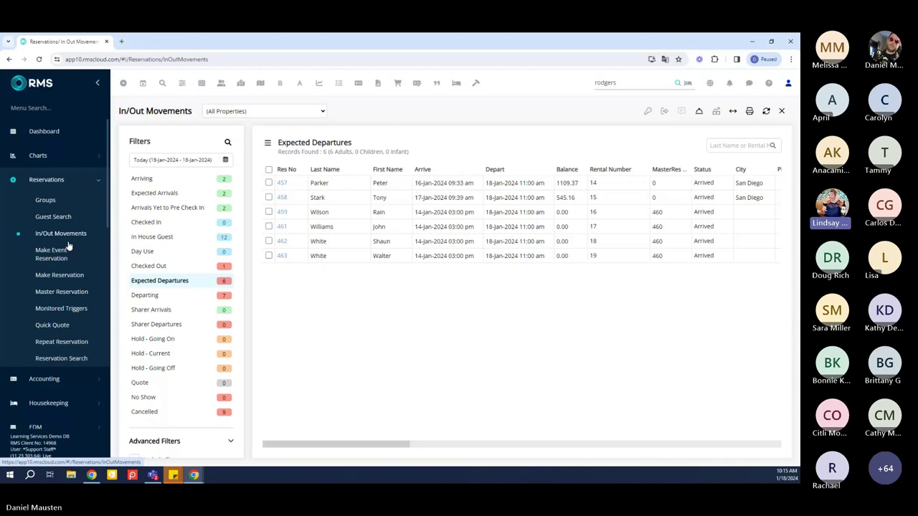
Keep (All Properties) selected and filter the movements to today's 2 arriving reservations
{"action": "left_click", "coordinate": [285, 114]}
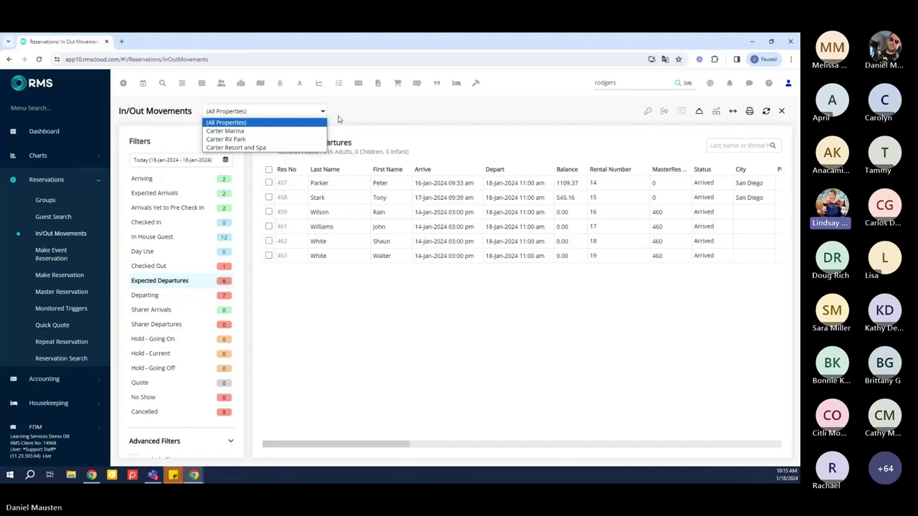
{"action": "left_click", "coordinate": [338, 119]}
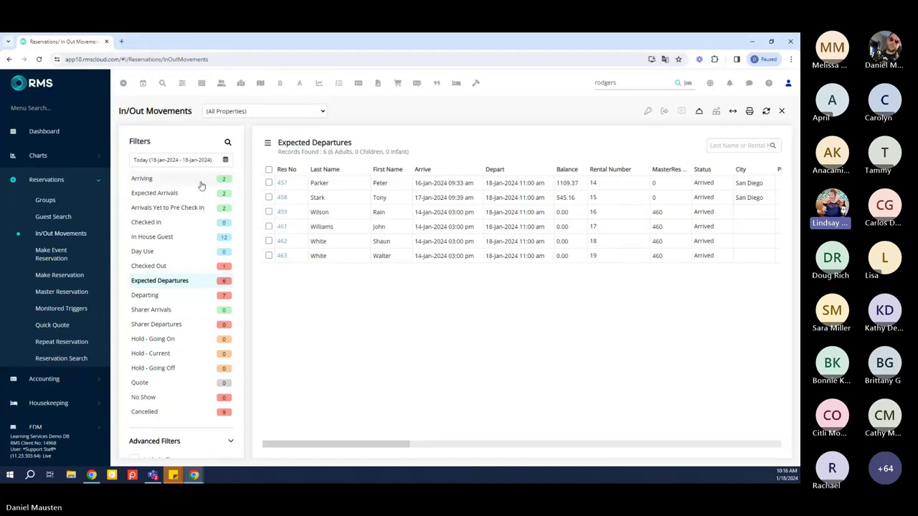
{"action": "left_click", "coordinate": [200, 180]}
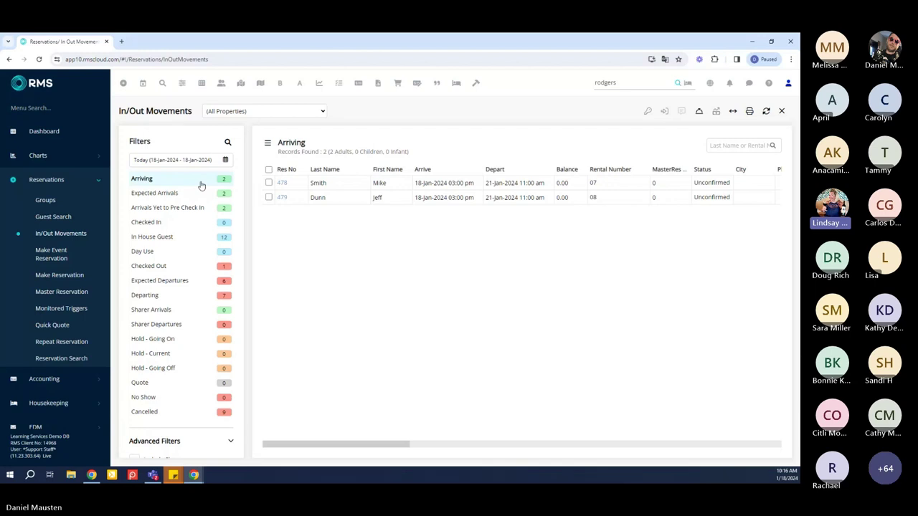
Switch through the Expected Arrivals, Arrivals Yet to Pre Check In and Checked In filters
{"action": "left_click", "coordinate": [154, 193]}
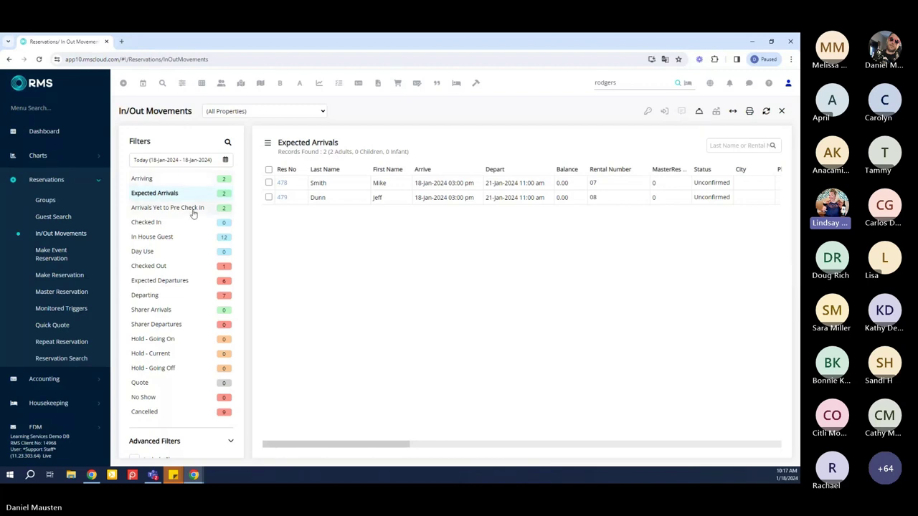
{"action": "mouse_move", "coordinate": [193, 213]}
{"action": "left_click", "coordinate": [218, 211]}
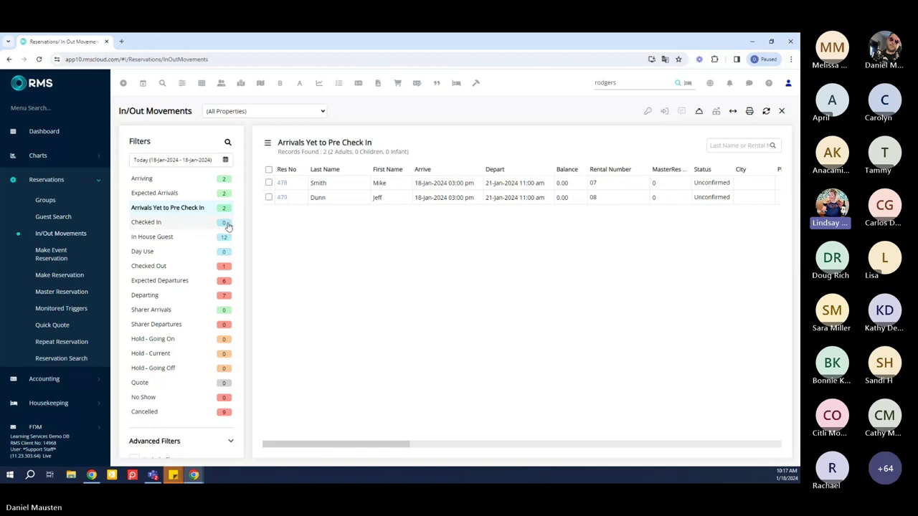
{"action": "left_click", "coordinate": [192, 227]}
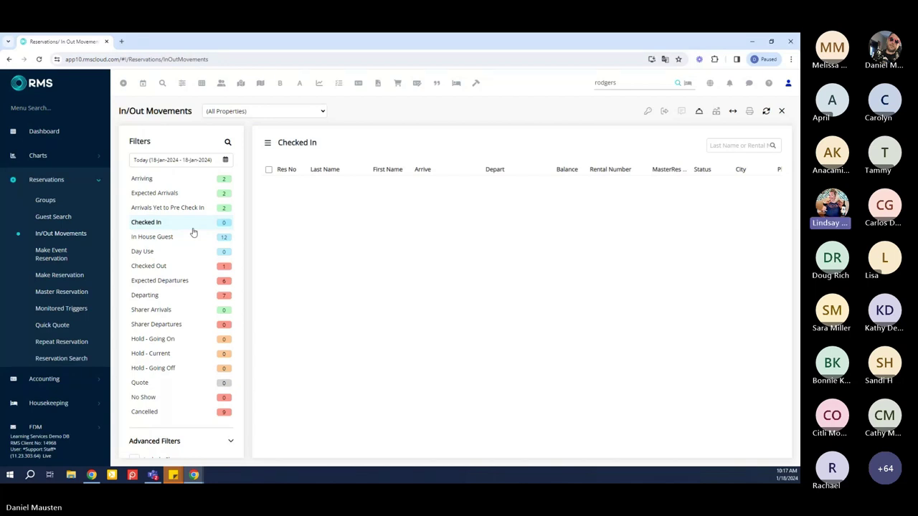
Check the In House Guest and Day Use filters, then switch to today's Departing reservations
{"action": "left_click", "coordinate": [183, 237]}
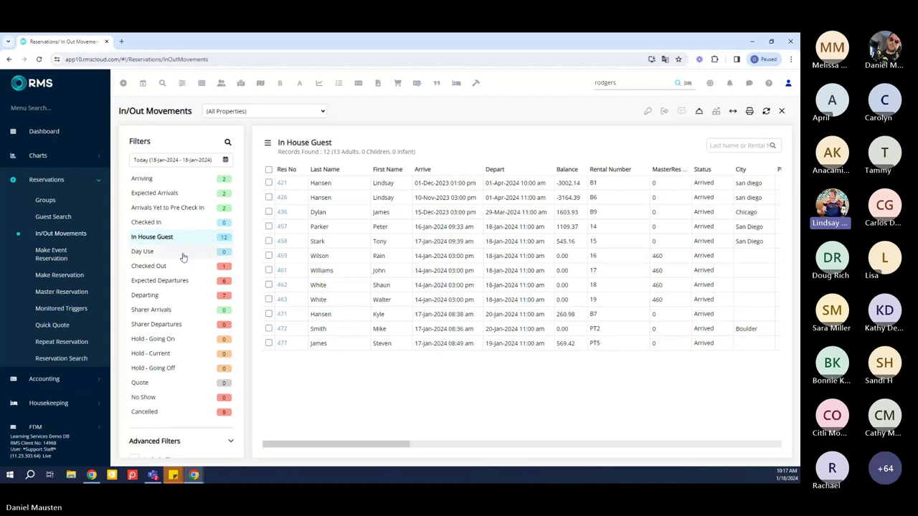
{"action": "left_click", "coordinate": [183, 253]}
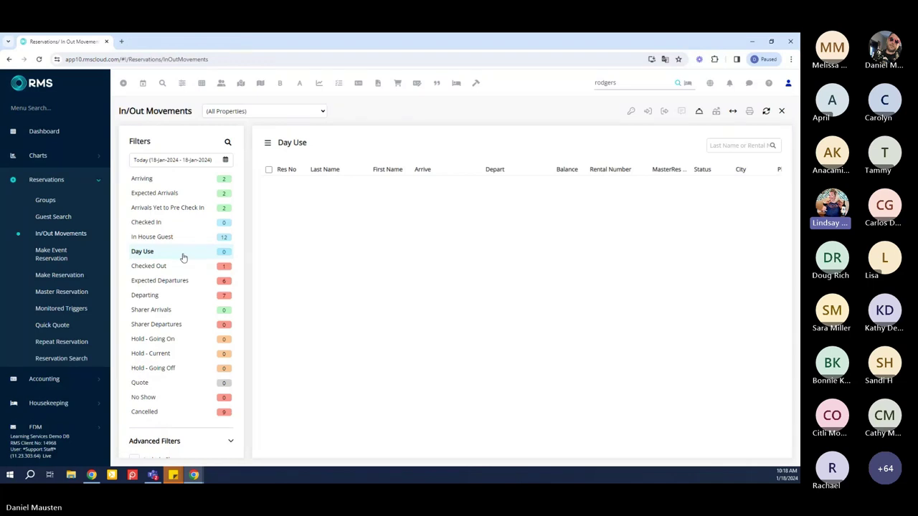
{"action": "left_click", "coordinate": [179, 300]}
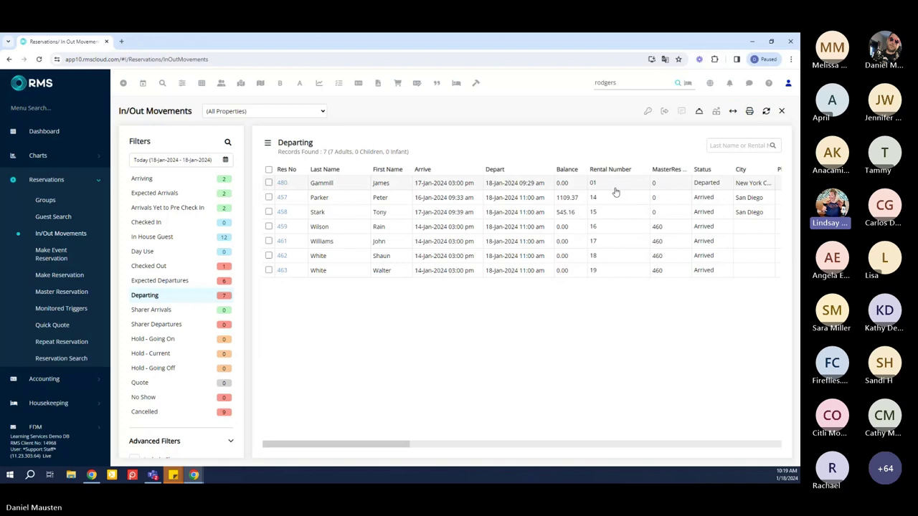
Move the Balance column after MasterRes No and bring up Column Definitions
{"action": "left_click_drag", "start_coordinate": [574, 172], "coordinate": [655, 171]}
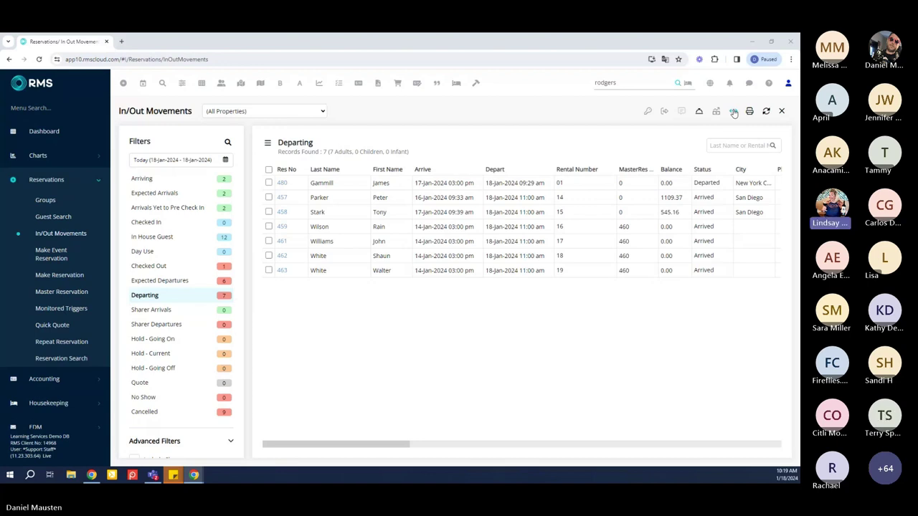
{"action": "left_click", "coordinate": [733, 111]}
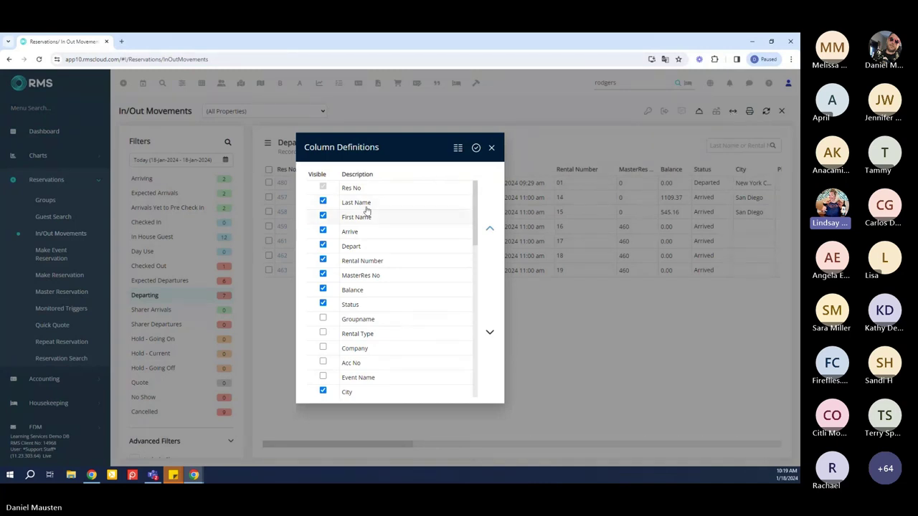
Hide the City, Zip Code, People and Travel Agent columns and show Rental Type
{"action": "left_click", "coordinate": [323, 304]}
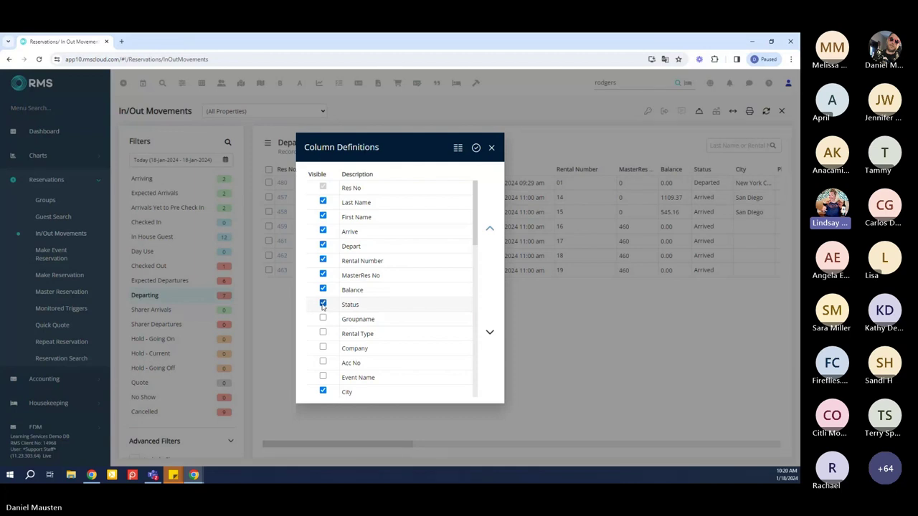
{"action": "scroll", "coordinate": [323, 307], "scroll_direction": "down", "scroll_amount": 1}
{"action": "scroll", "coordinate": [324, 306], "scroll_direction": "down", "scroll_amount": 1}
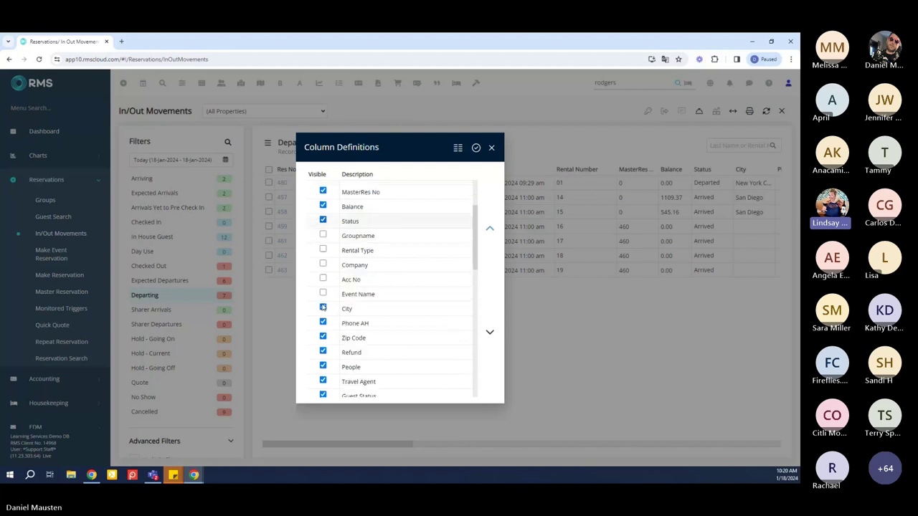
{"action": "left_click", "coordinate": [322, 308]}
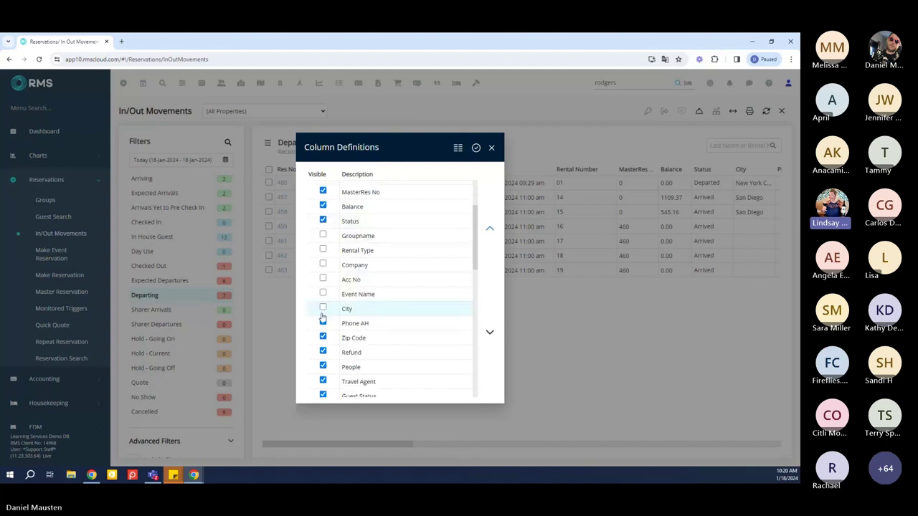
{"action": "left_click", "coordinate": [323, 337]}
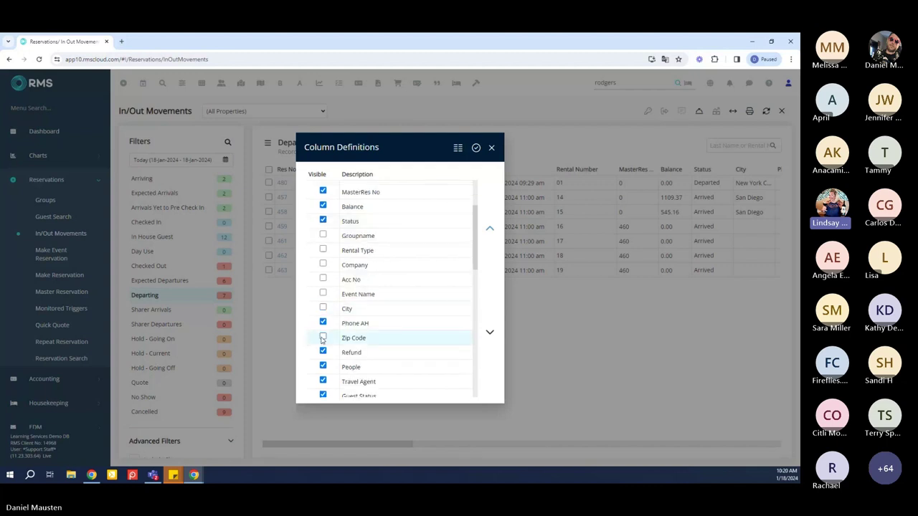
{"action": "left_click", "coordinate": [322, 367]}
{"action": "left_click", "coordinate": [323, 382]}
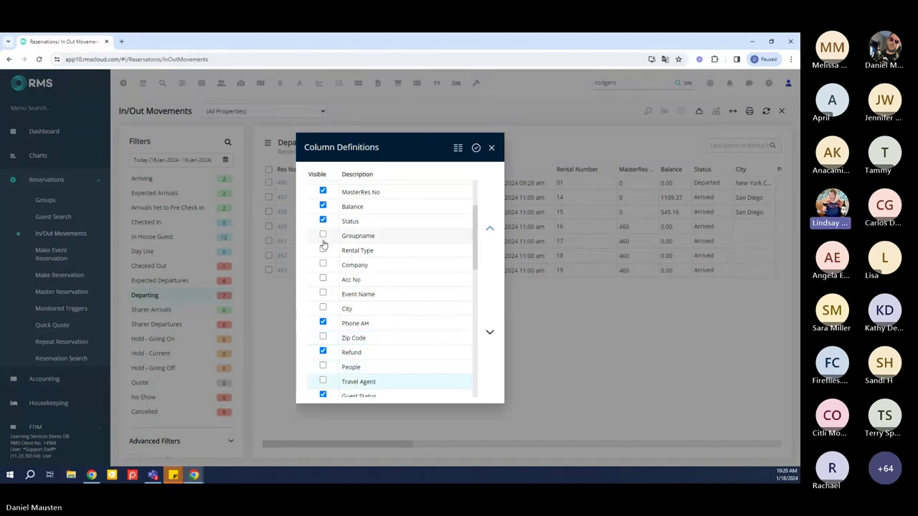
{"action": "left_click", "coordinate": [322, 249]}
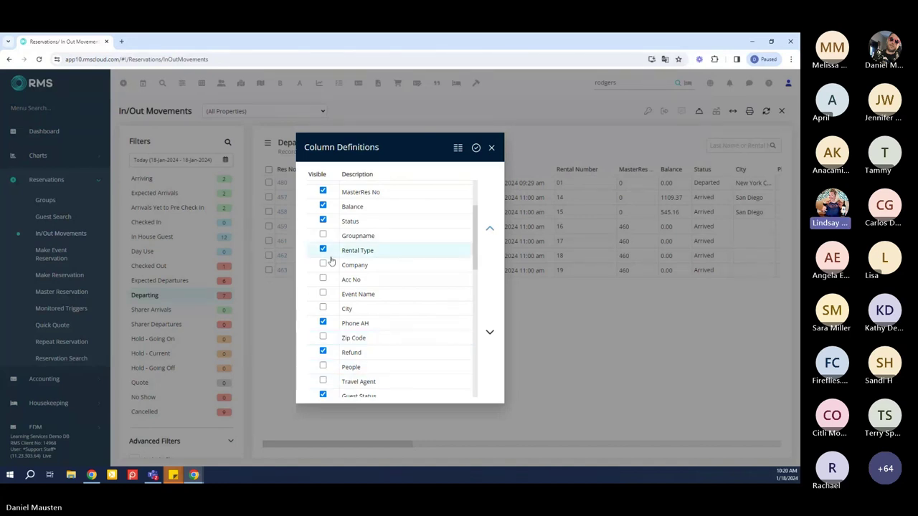
Move Balance up after Depart and Rental Type after Rental Number, then apply
{"action": "scroll", "coordinate": [351, 258], "scroll_direction": "up", "scroll_amount": 2}
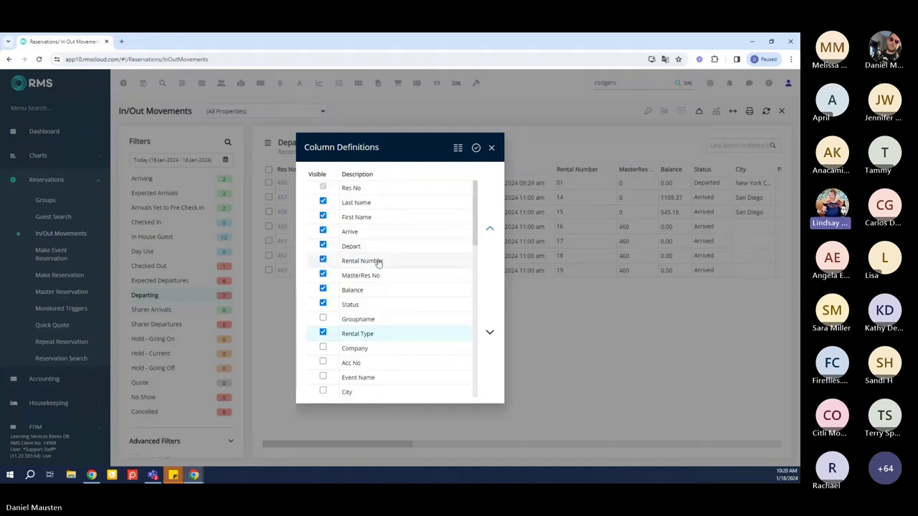
{"action": "left_click", "coordinate": [379, 291]}
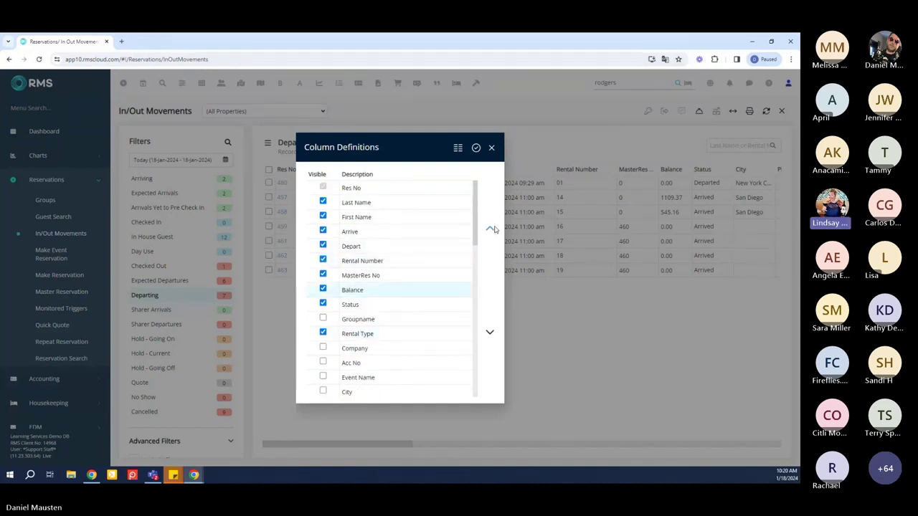
{"action": "left_click", "coordinate": [492, 229]}
{"action": "left_click", "coordinate": [492, 228]}
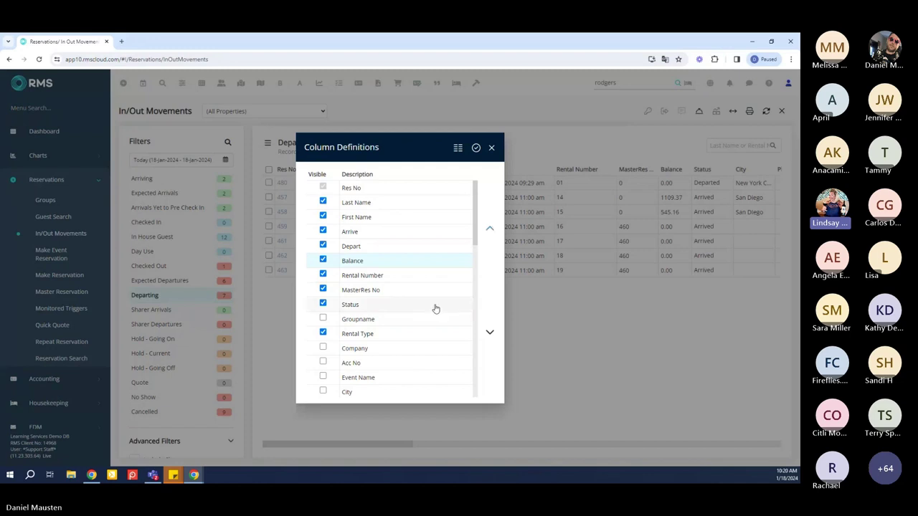
{"action": "left_click", "coordinate": [381, 332]}
{"action": "left_click", "coordinate": [492, 228]}
{"action": "left_click", "coordinate": [492, 228]}
{"action": "left_click", "coordinate": [492, 229]}
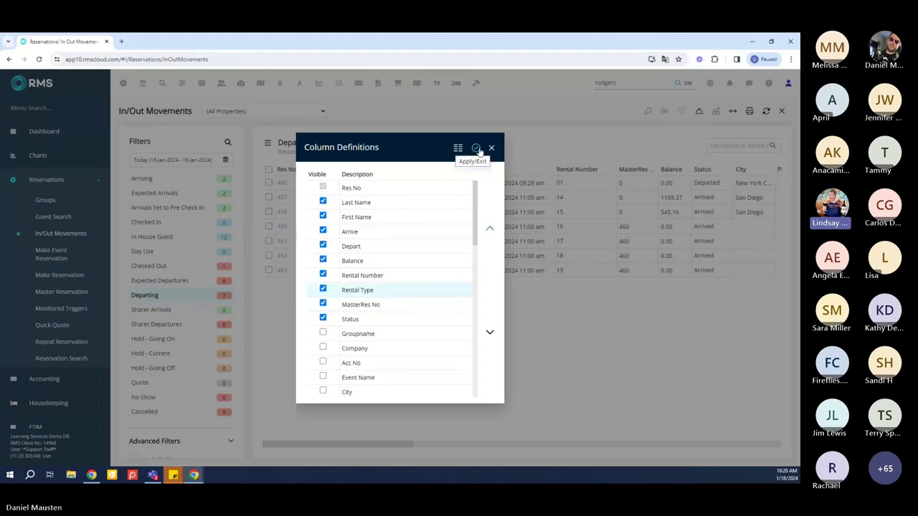
{"action": "left_click", "coordinate": [476, 148]}
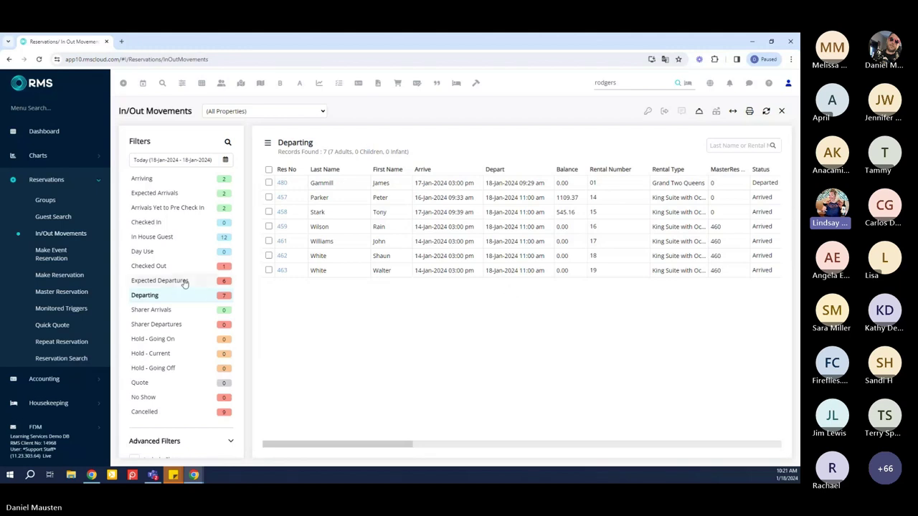
Show today's six expected departures and open reservation 457
{"action": "left_click", "coordinate": [159, 280]}
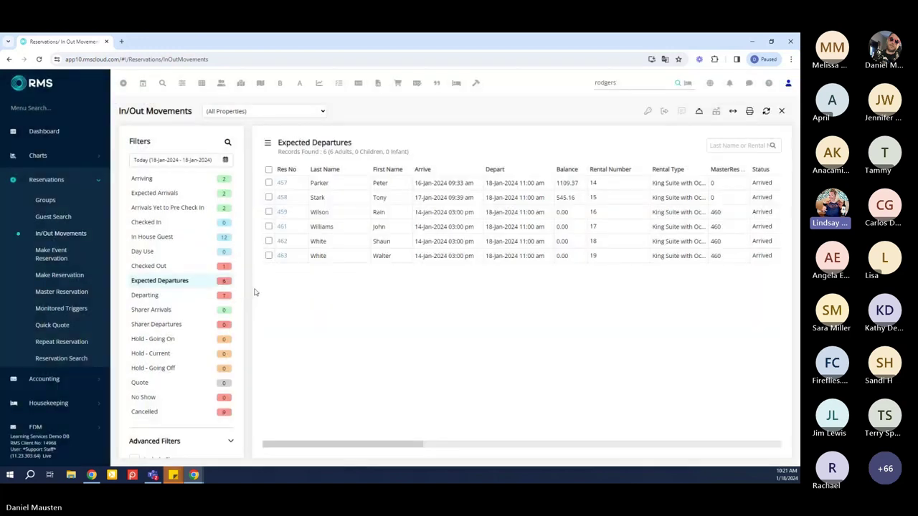
{"action": "double_click", "coordinate": [345, 187]}
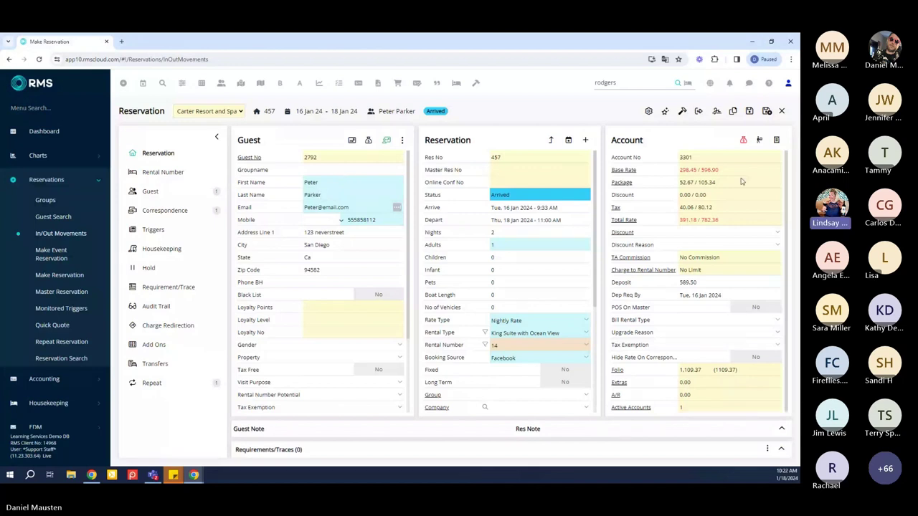
Display the reservation's account balances: folio 1,109.37, extras and A/R at 0.00
{"action": "mouse_move", "coordinate": [743, 143]}
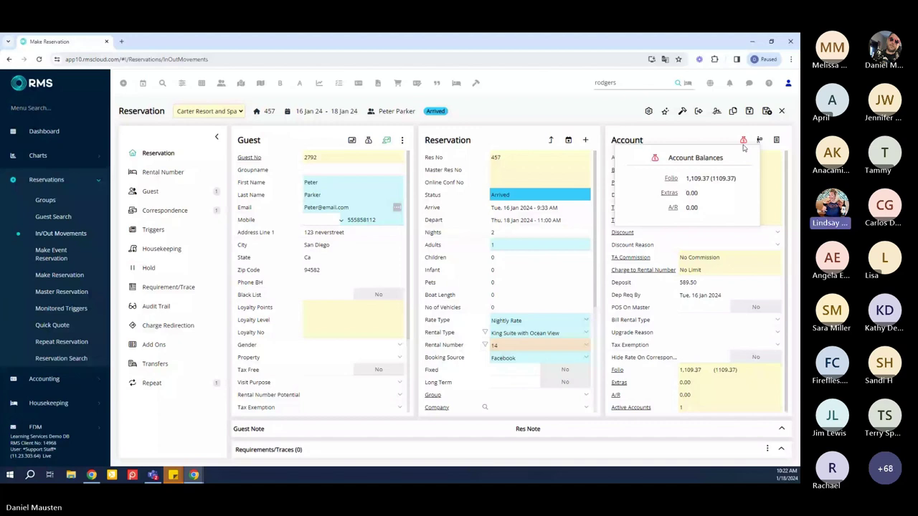
Open the reservation's folio charges and bring up Statement Options with Print selected instead of Email
{"action": "left_click", "coordinate": [743, 142]}
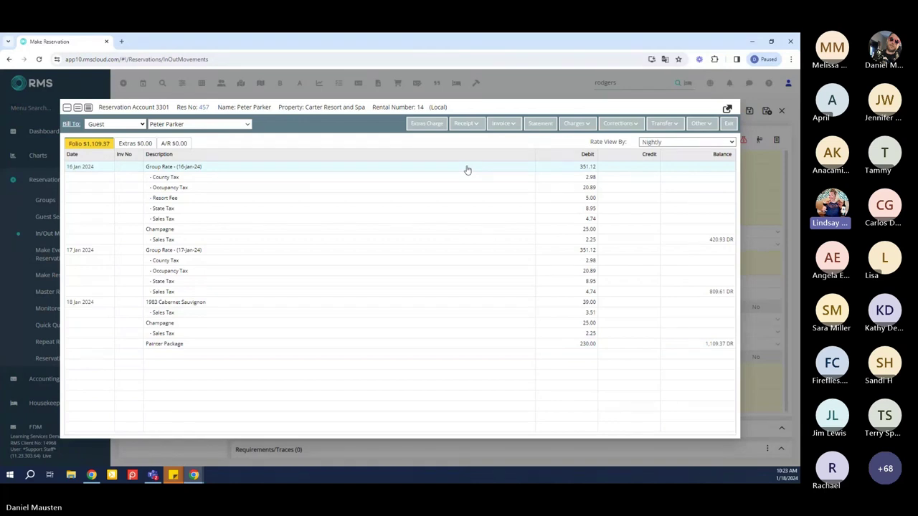
{"action": "left_click", "coordinate": [542, 124]}
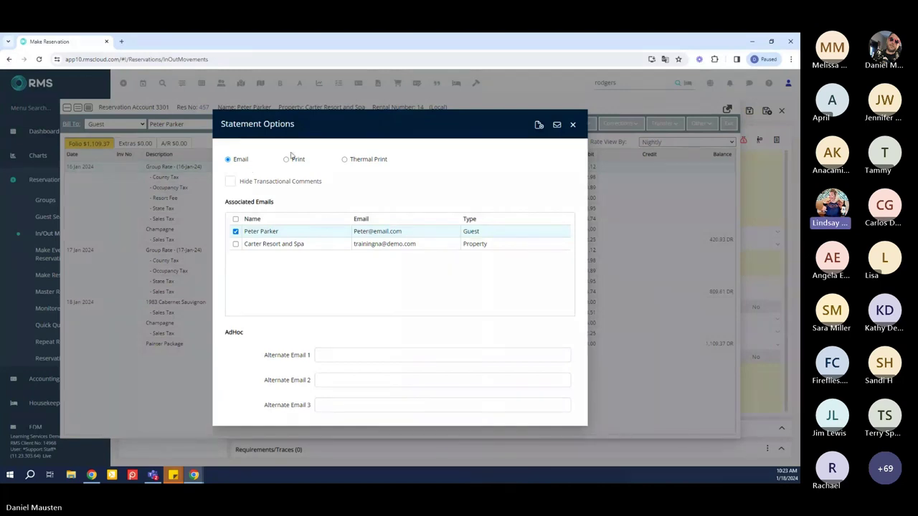
{"action": "left_click", "coordinate": [287, 159]}
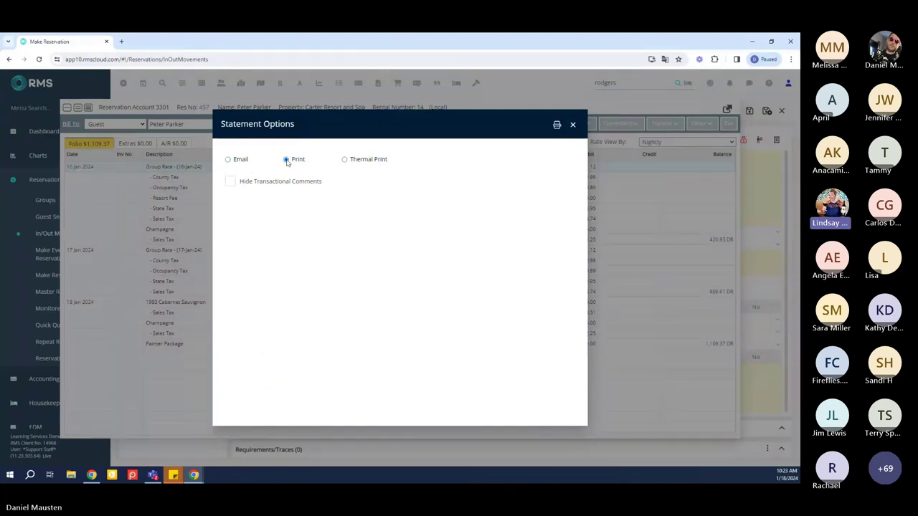
Print the folio statement and close Statement Options, back on the 1,109.37 folio
{"action": "left_click", "coordinate": [556, 127]}
{"action": "left_click", "coordinate": [573, 126]}
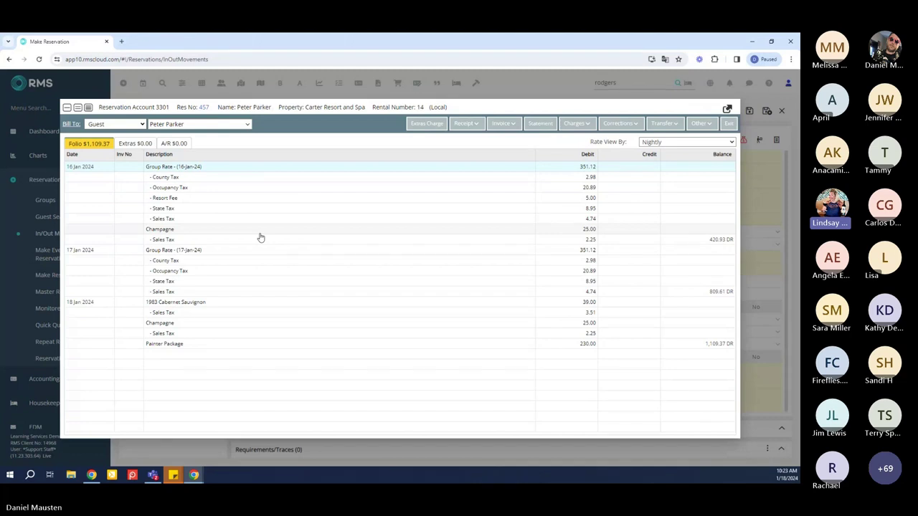
Void the 16 Jan Champagne charge with reason Incorrect Entry, reducing the folio to 1,082.12
{"action": "left_click", "coordinate": [259, 232]}
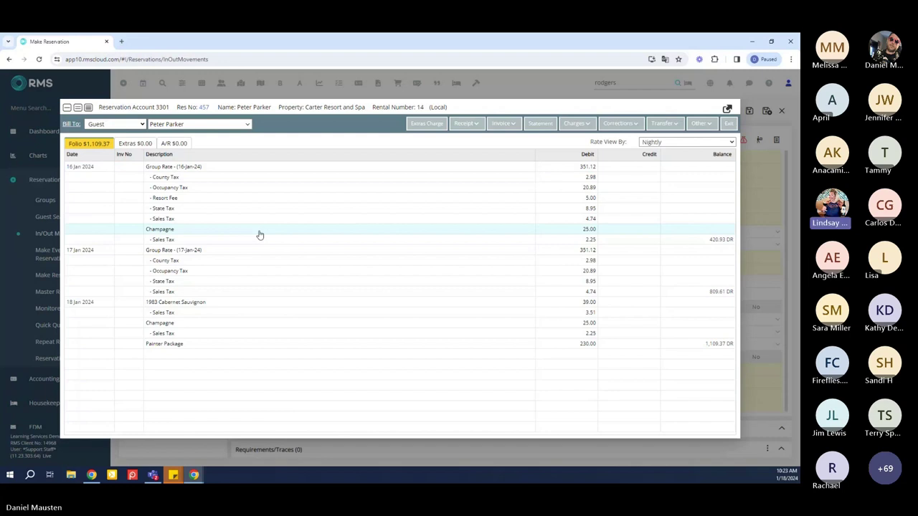
{"action": "right_click", "coordinate": [260, 235]}
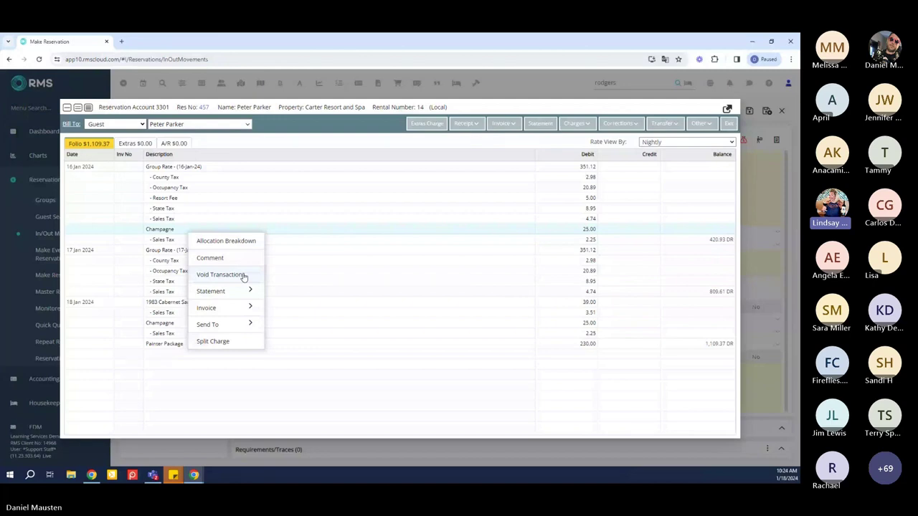
{"action": "left_click", "coordinate": [243, 277]}
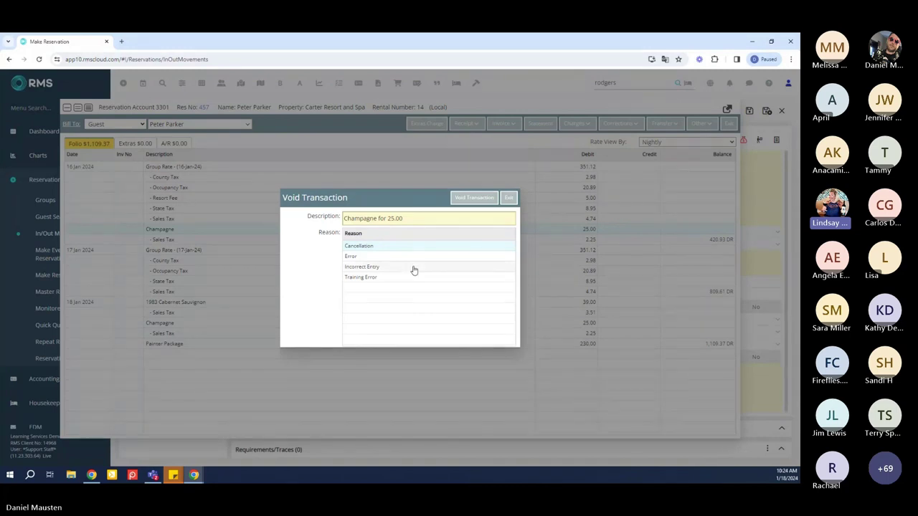
{"action": "left_click", "coordinate": [418, 268]}
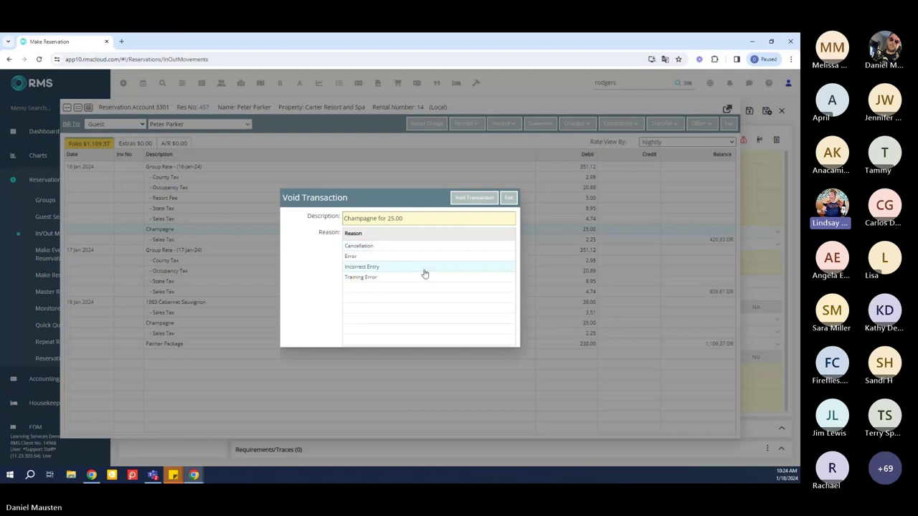
{"action": "left_click", "coordinate": [474, 198]}
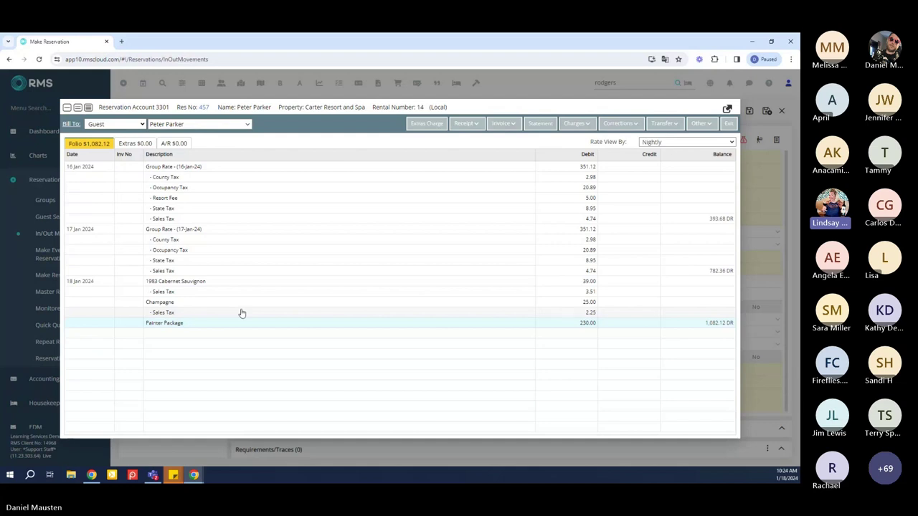
Void the 1983 Cabernet Sauvignon and 18 Jan Champagne charges together as Incorrect Entry, leaving $1,012.36
{"action": "left_click", "coordinate": [619, 126]}
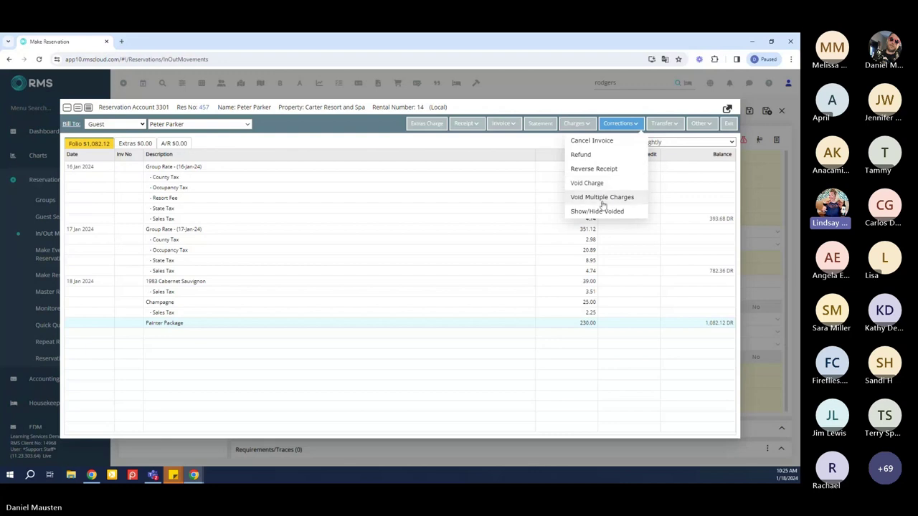
{"action": "left_click", "coordinate": [603, 198]}
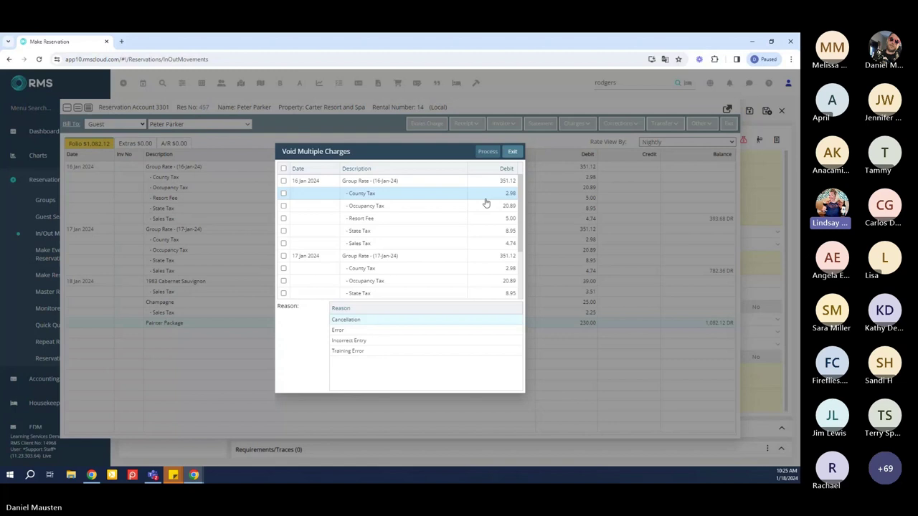
{"action": "scroll", "coordinate": [488, 204], "scroll_direction": "down", "scroll_amount": 2}
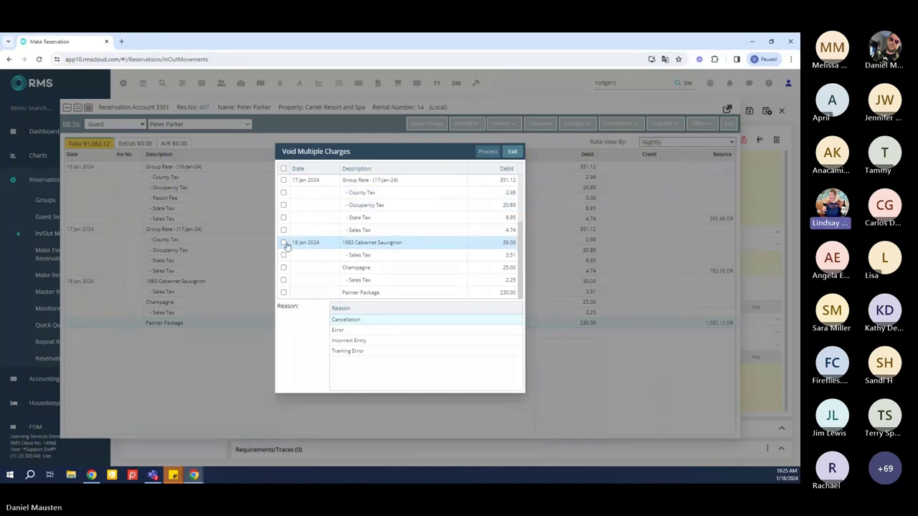
{"action": "left_click", "coordinate": [283, 243]}
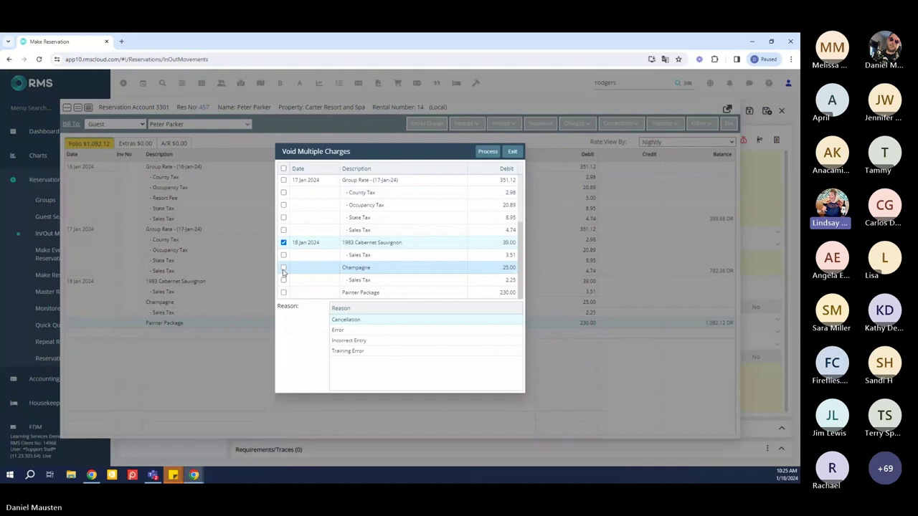
{"action": "left_click", "coordinate": [283, 269]}
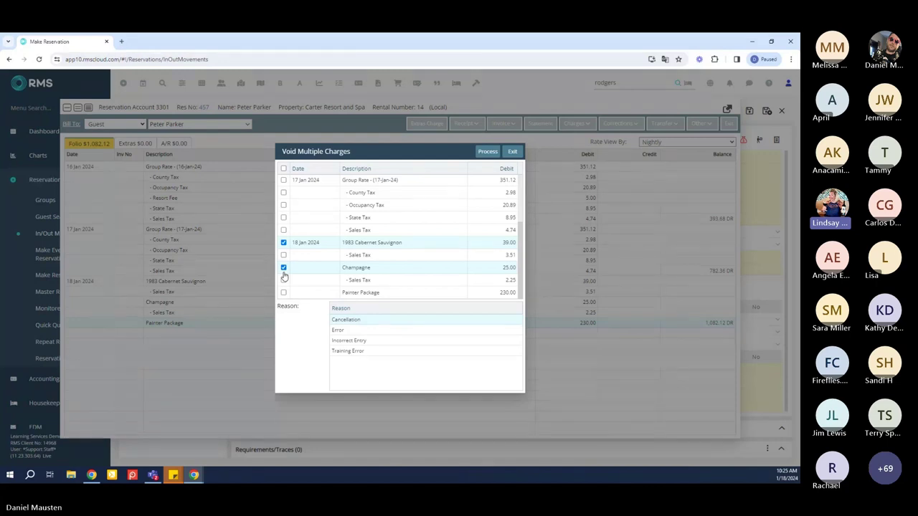
{"action": "left_click", "coordinate": [366, 332]}
{"action": "left_click", "coordinate": [369, 341]}
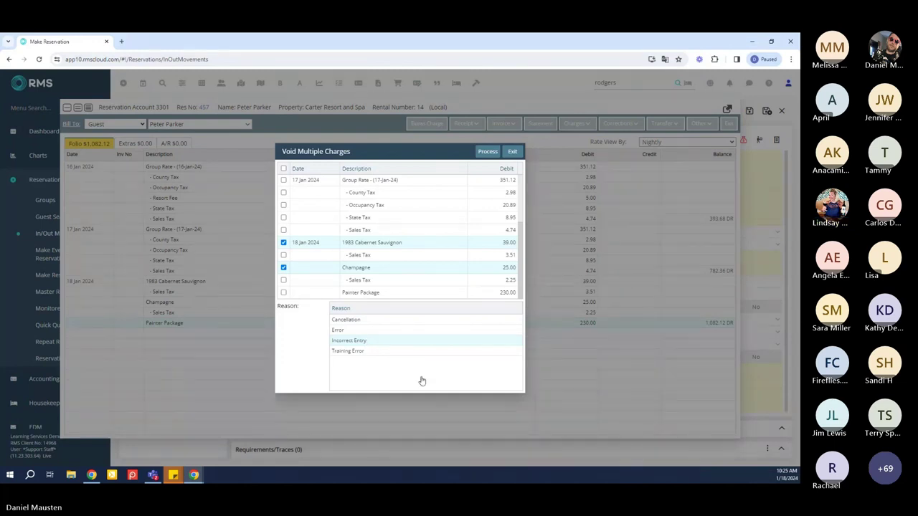
{"action": "left_click", "coordinate": [487, 151]}
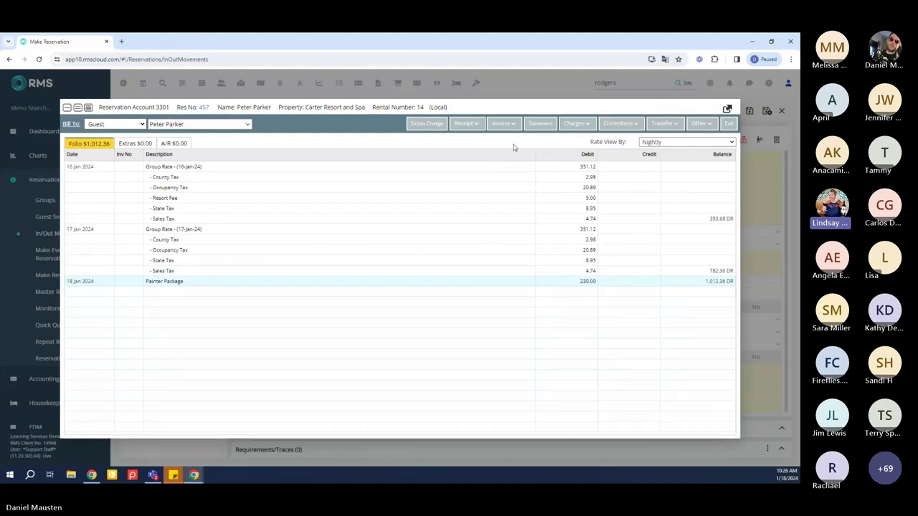
Post a check receipt with the check number for the full 1,012.36, bringing the balance to 0.00
{"action": "left_click", "coordinate": [473, 127]}
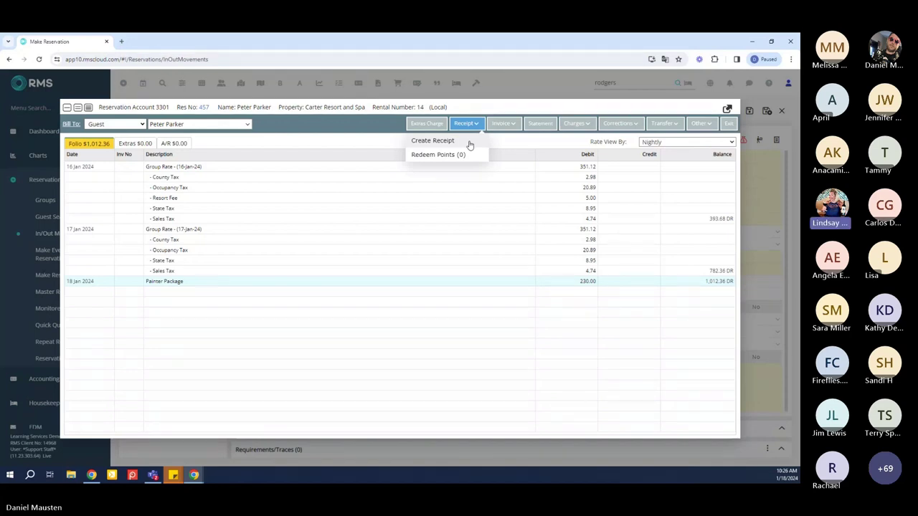
{"action": "left_click", "coordinate": [467, 142]}
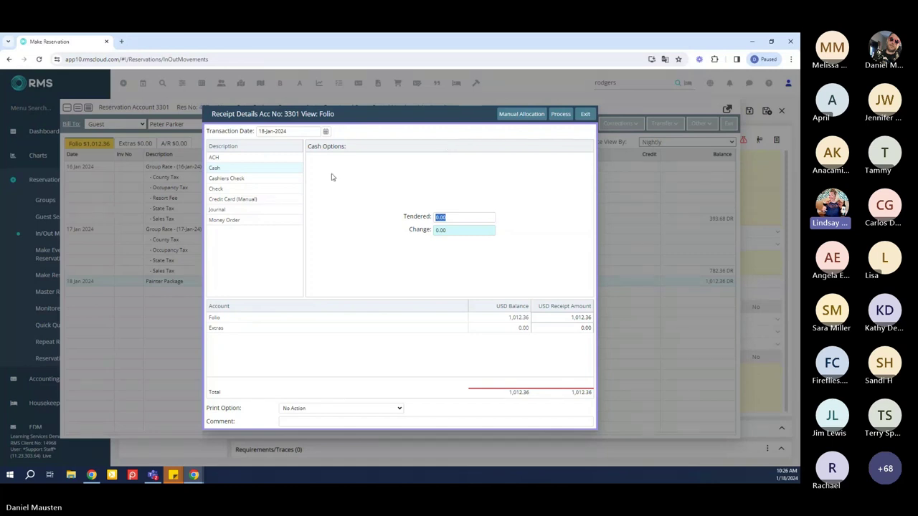
{"action": "left_click", "coordinate": [291, 189]}
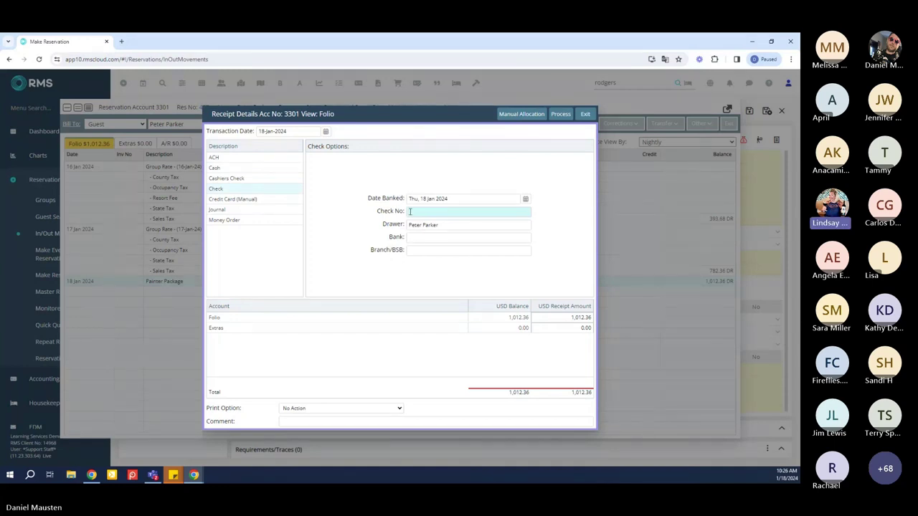
{"action": "type", "text": "1234"}
{"action": "left_click", "coordinate": [536, 316]}
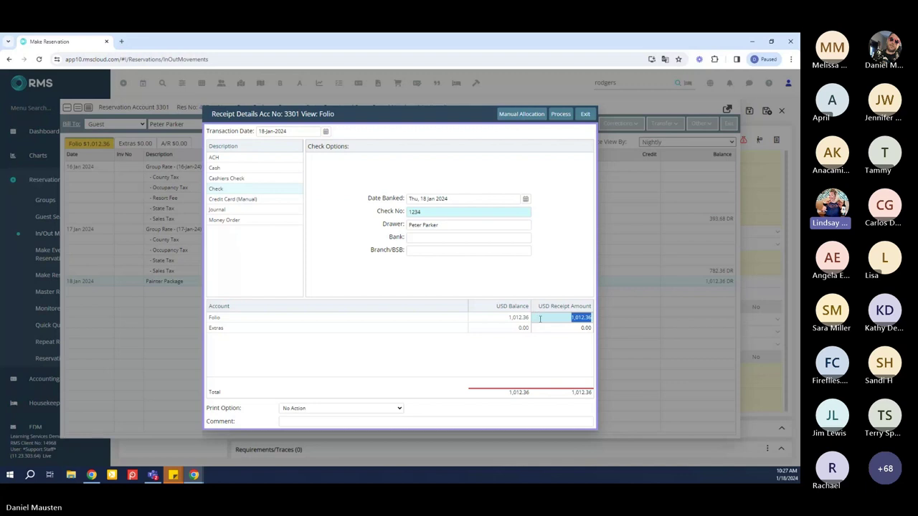
{"action": "left_click", "coordinate": [543, 316]}
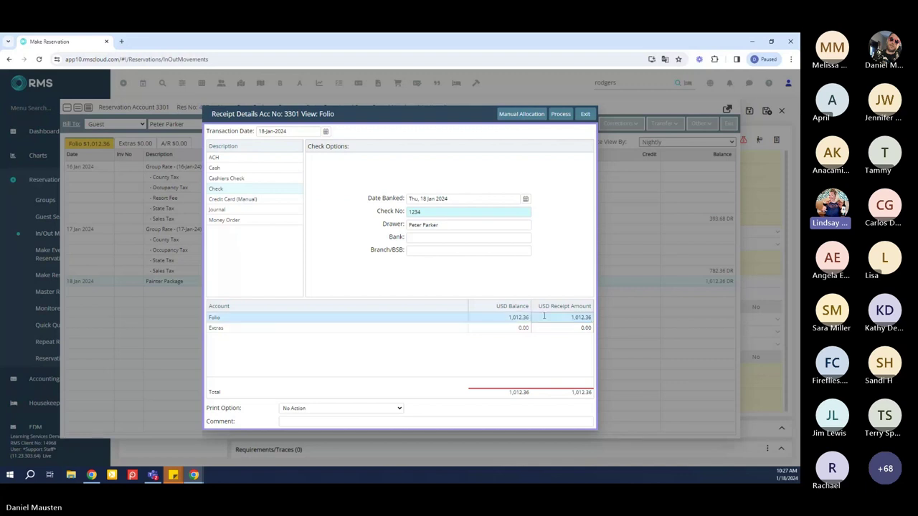
{"action": "left_click", "coordinate": [564, 115]}
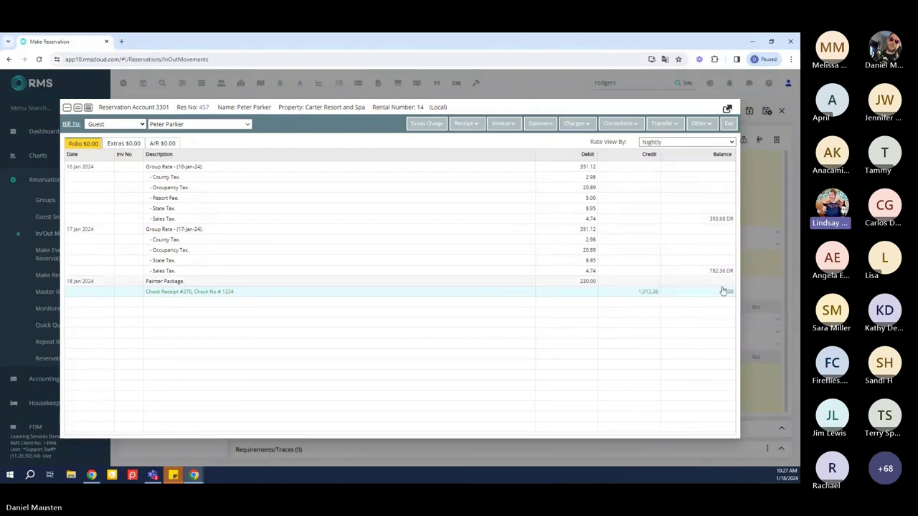
Close the settled folio, check the guest out as Departed, and save the reservation
{"action": "left_click", "coordinate": [728, 125]}
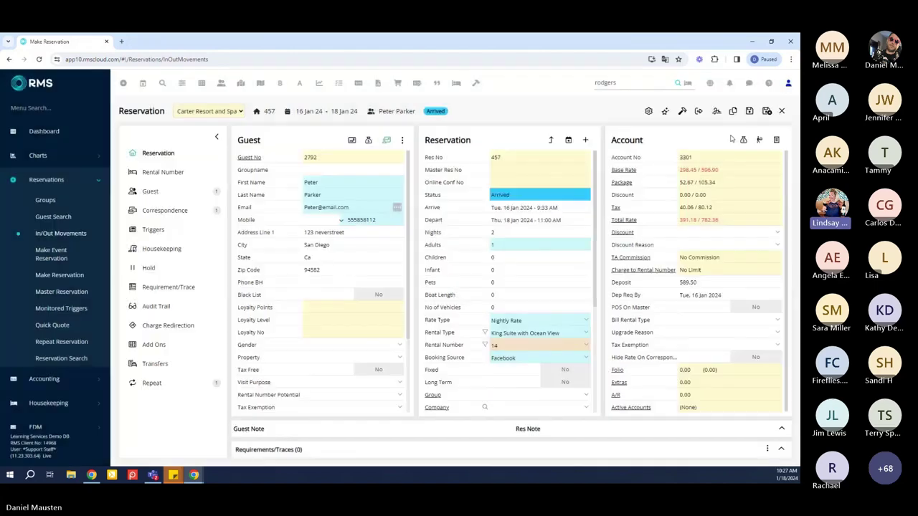
{"action": "left_click", "coordinate": [697, 115]}
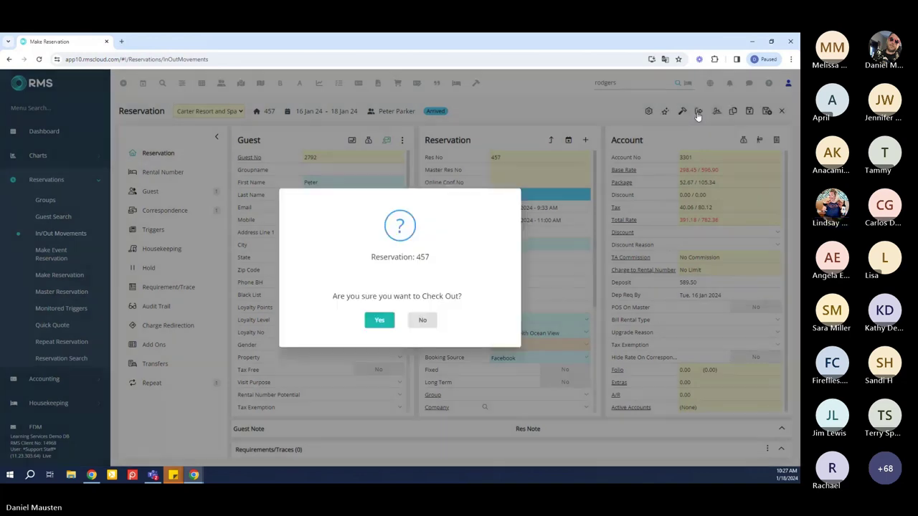
{"action": "left_click", "coordinate": [385, 320]}
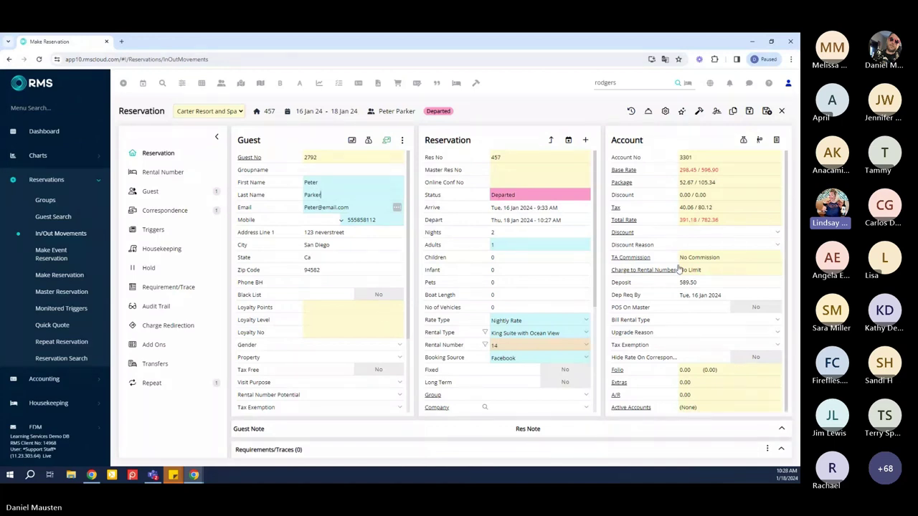
{"action": "left_click", "coordinate": [766, 110]}
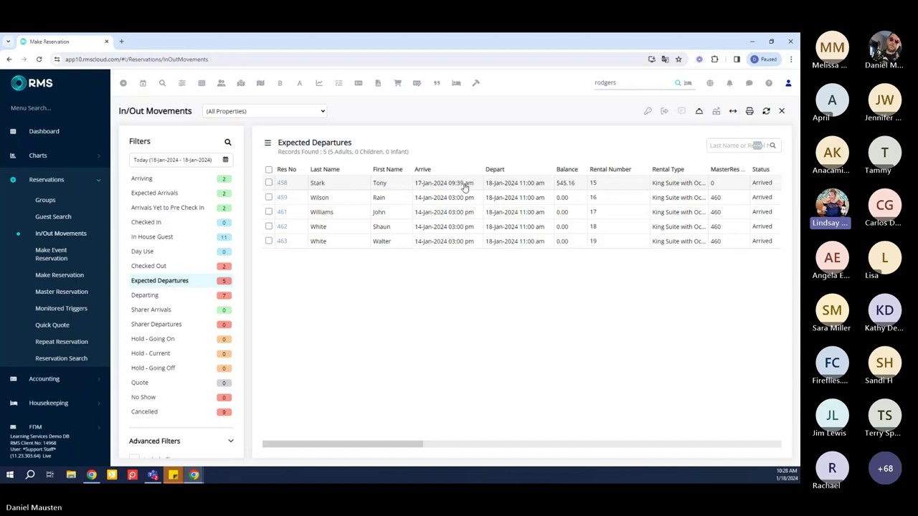
Open the Expected Departures reservation owing 545.16 for the King Suite with Ocean View
{"action": "left_click", "coordinate": [464, 184]}
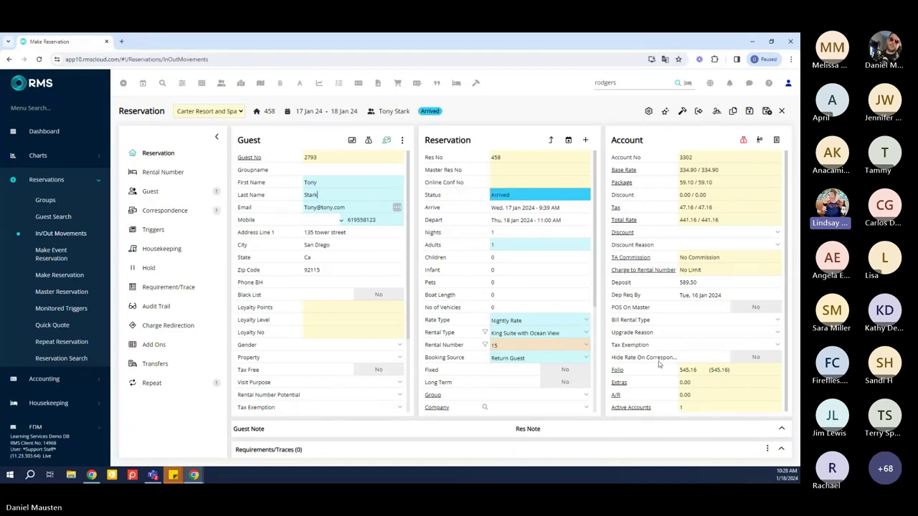
Open the guest's 545.16 folio and bring up the Extras Charge Details form
{"action": "left_click", "coordinate": [617, 370]}
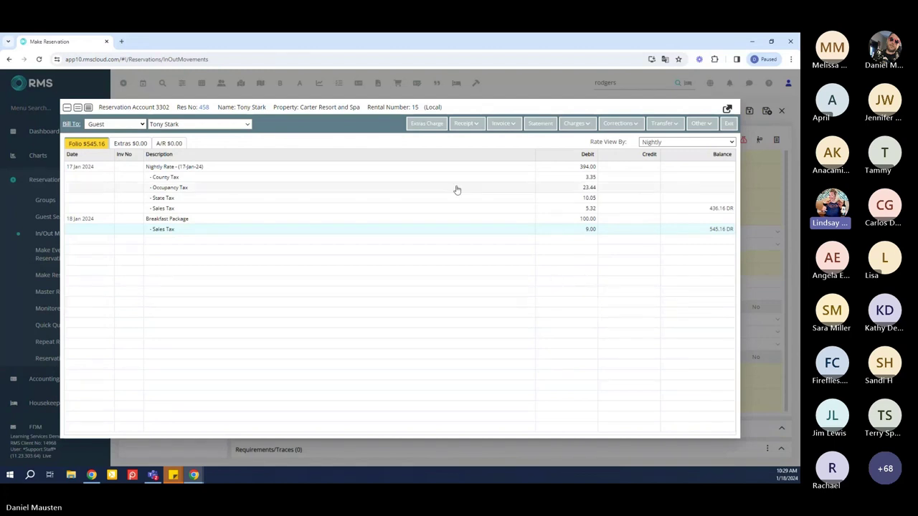
{"action": "left_click", "coordinate": [426, 123]}
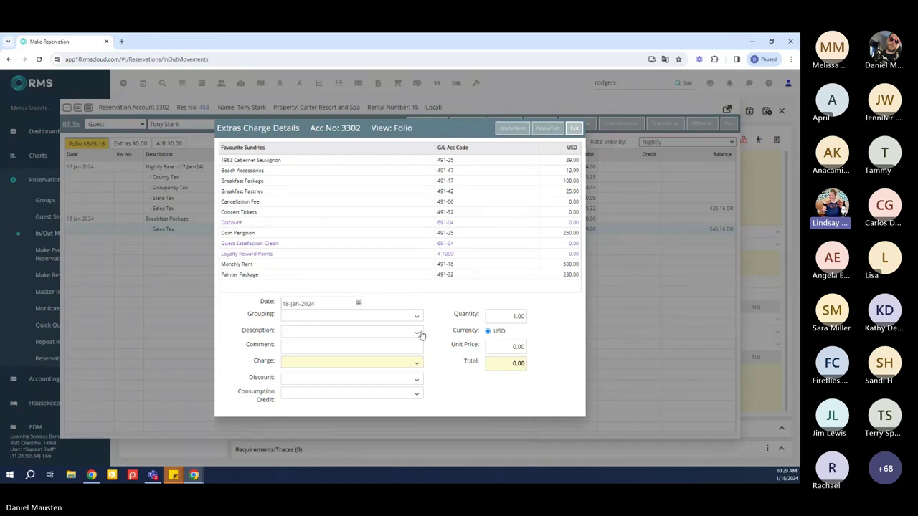
Search 'gues' in the Description list and choose Guest Satisfaction Credit
{"action": "left_click", "coordinate": [418, 335]}
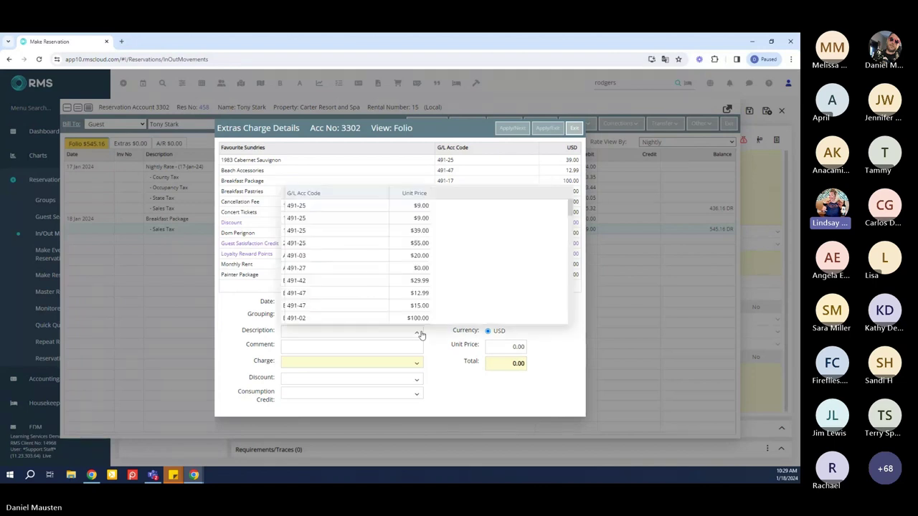
{"action": "type", "text": "gu"}
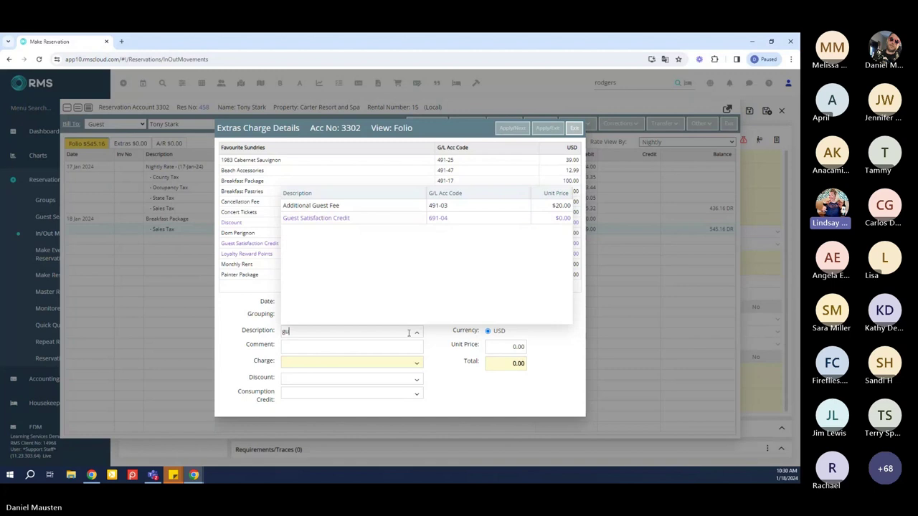
{"action": "type", "text": "es"}
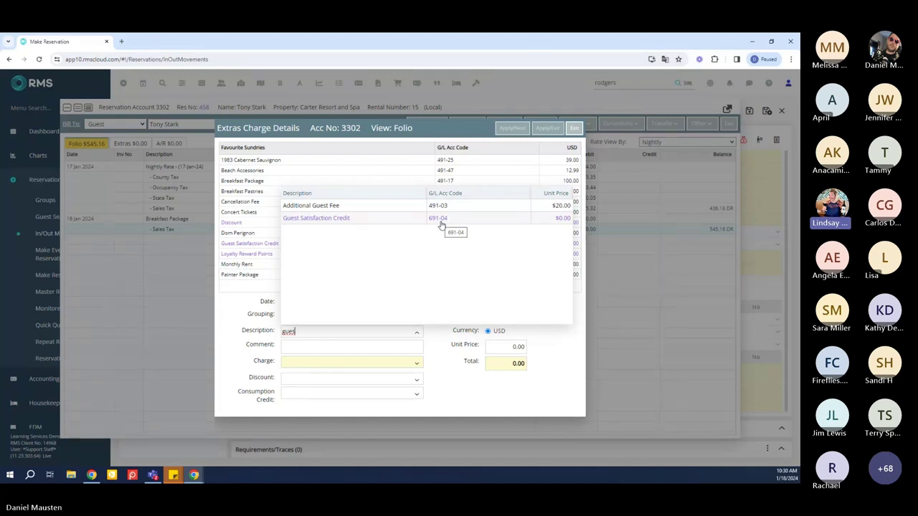
{"action": "left_click", "coordinate": [441, 223]}
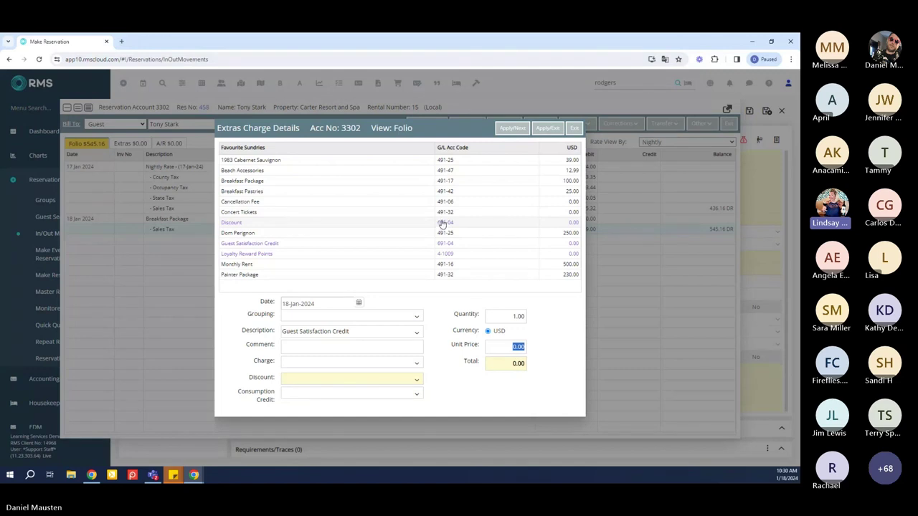
Credit the Breakfast Package with a -50.00 unit price and apply, bringing the folio to 490.66
{"action": "left_click", "coordinate": [419, 367]}
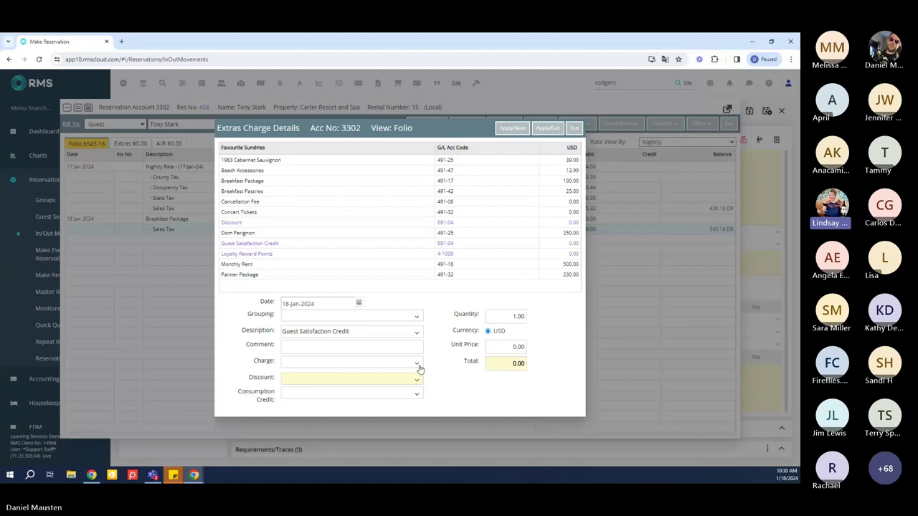
{"action": "left_click", "coordinate": [418, 367]}
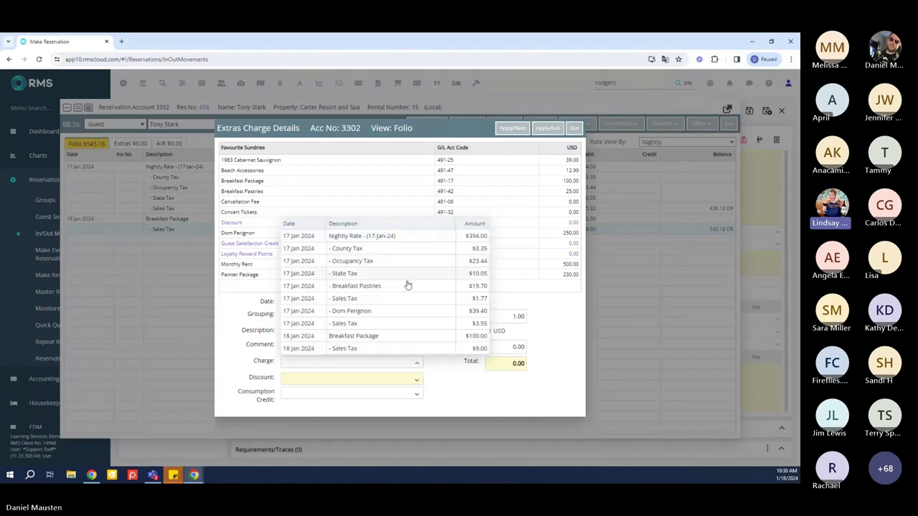
{"action": "left_click", "coordinate": [403, 337]}
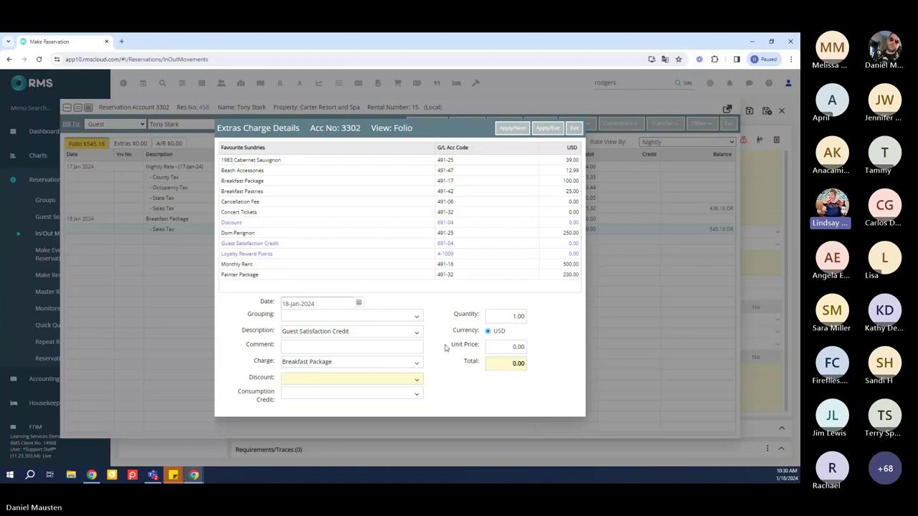
{"action": "left_click", "coordinate": [498, 346]}
{"action": "type", "text": "-50.00"}
{"action": "left_click", "coordinate": [549, 359]}
{"action": "left_click", "coordinate": [541, 130]}
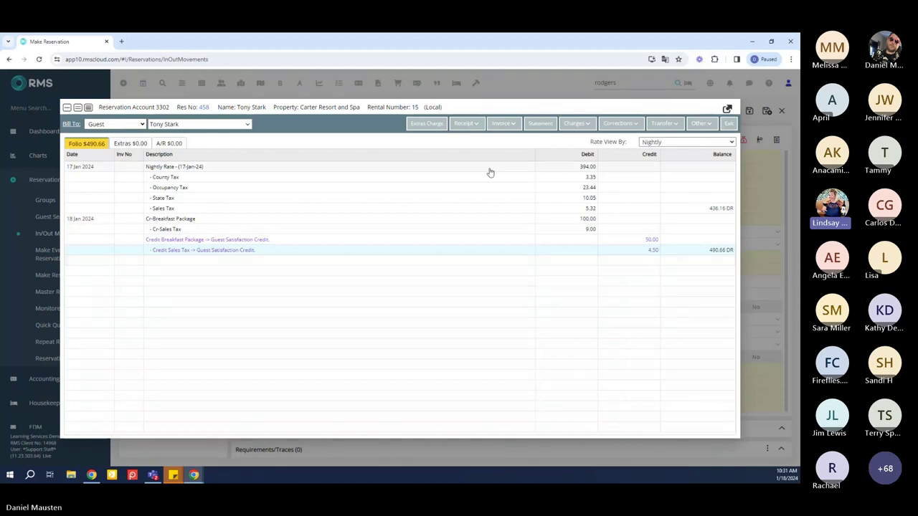
Settle the 490.66 folio balance with a cash receipt, bringing the folio to 0.00
{"action": "left_click", "coordinate": [474, 125]}
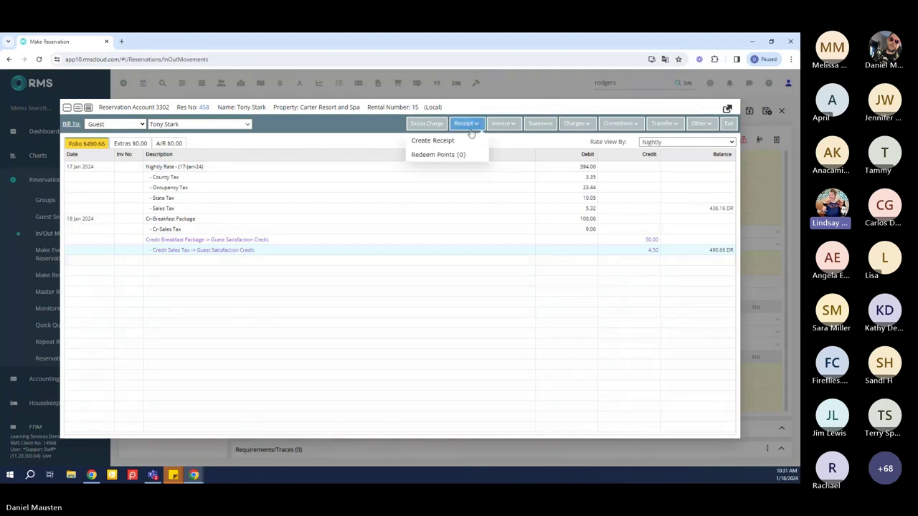
{"action": "left_click", "coordinate": [464, 142]}
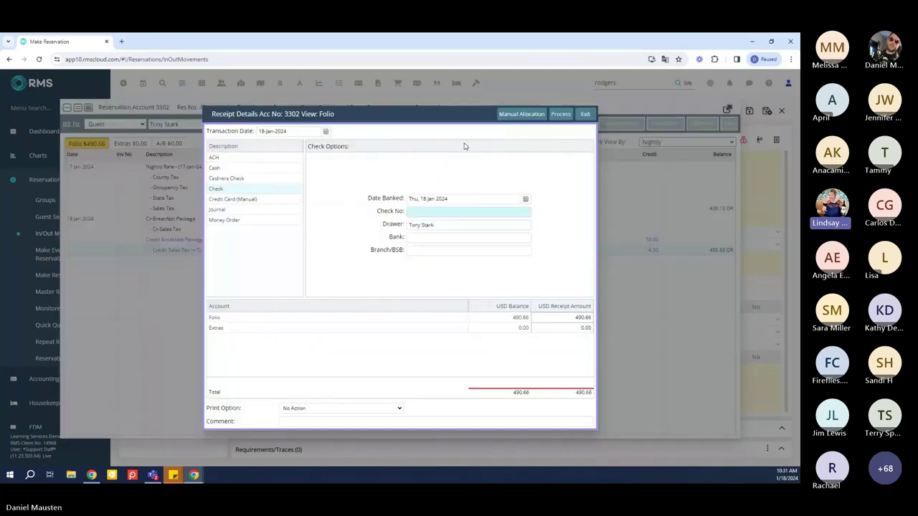
{"action": "left_click", "coordinate": [237, 168]}
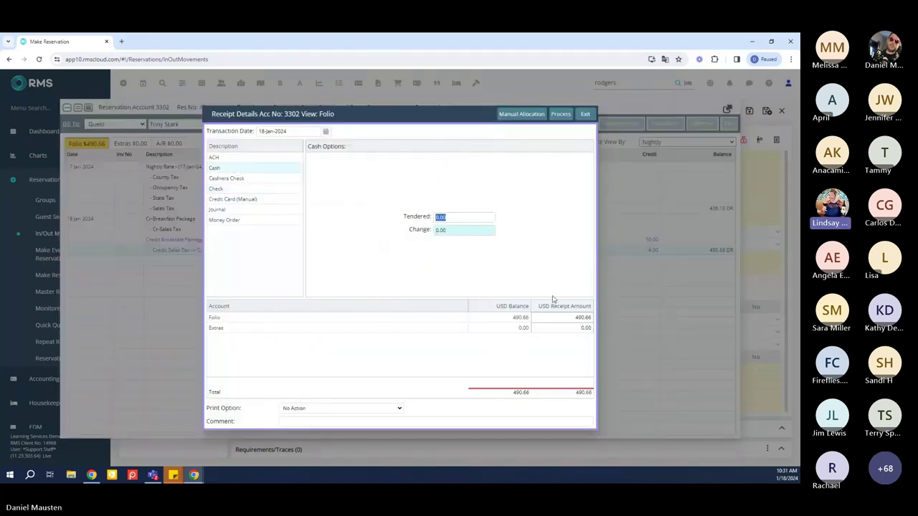
{"action": "key", "text": "Tab"}
{"action": "left_click", "coordinate": [565, 119]}
{"action": "left_click", "coordinate": [566, 122]}
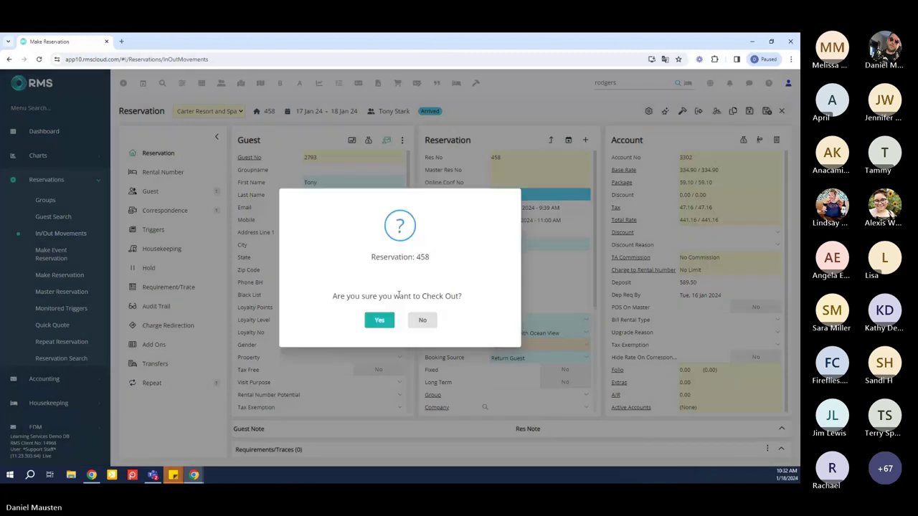
Confirm check-out so reservation 458 becomes Departed, then save the reservation
{"action": "left_click", "coordinate": [379, 320]}
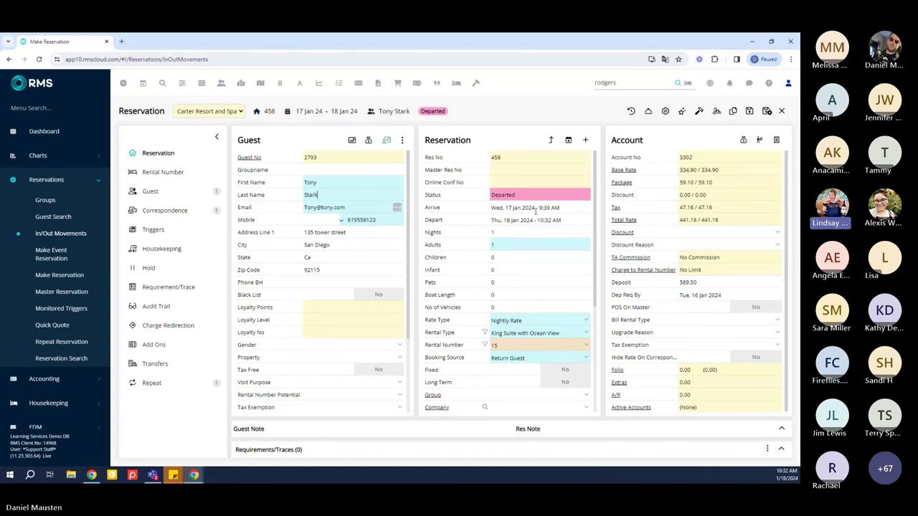
{"action": "left_click", "coordinate": [766, 114]}
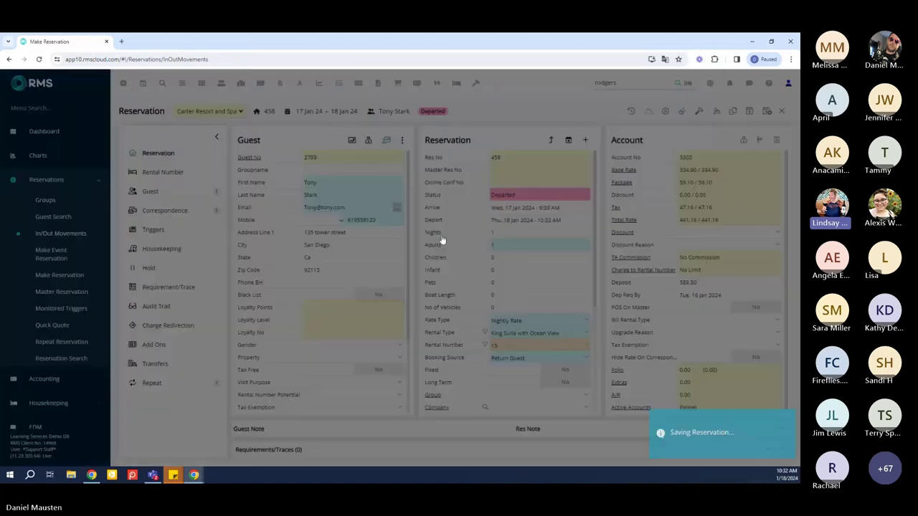
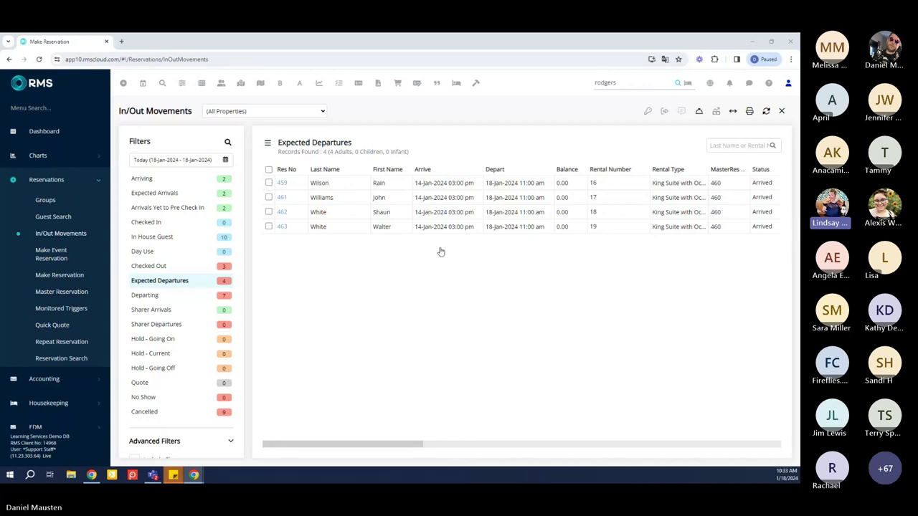
Tick departures 459 and 462, then select all four expected departures including 461 and 463
{"action": "left_click", "coordinate": [268, 183]}
{"action": "left_click", "coordinate": [269, 212]}
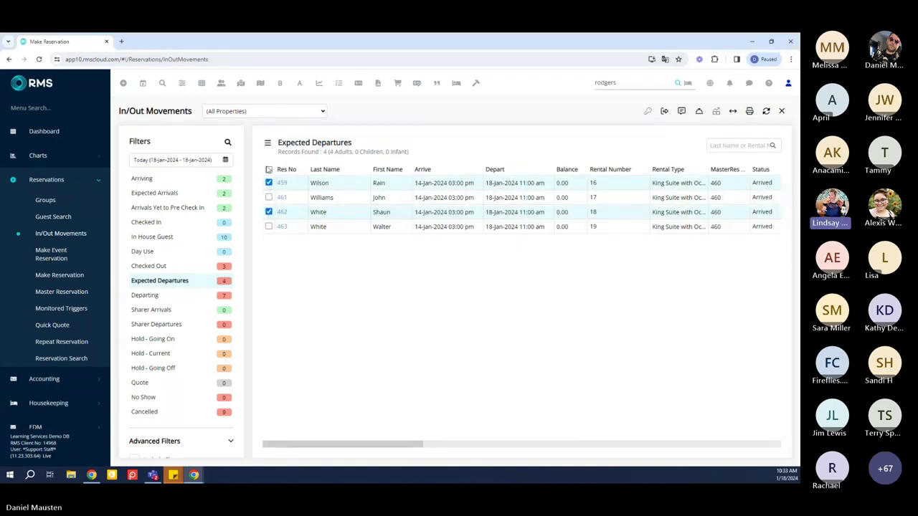
{"action": "left_click", "coordinate": [269, 170]}
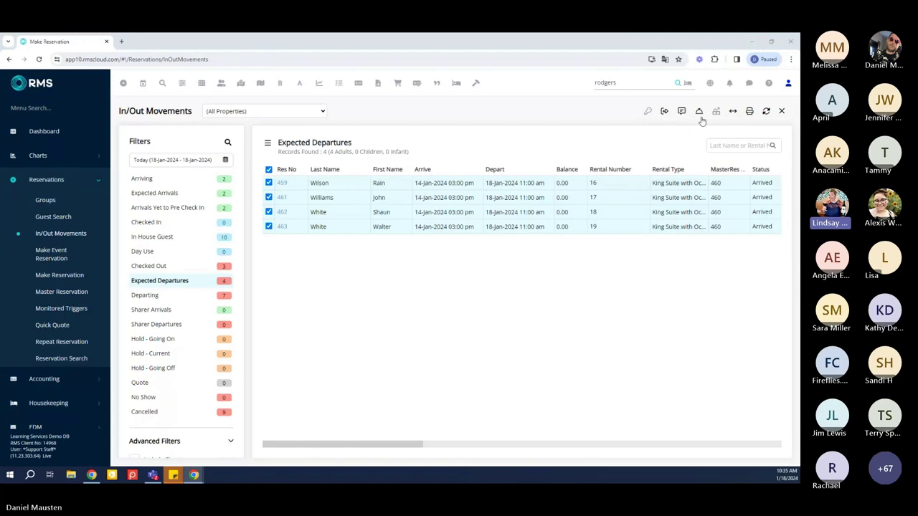
Check out the four marked departures and confirm, leaving Expected Departures at 0
{"action": "left_click", "coordinate": [666, 115]}
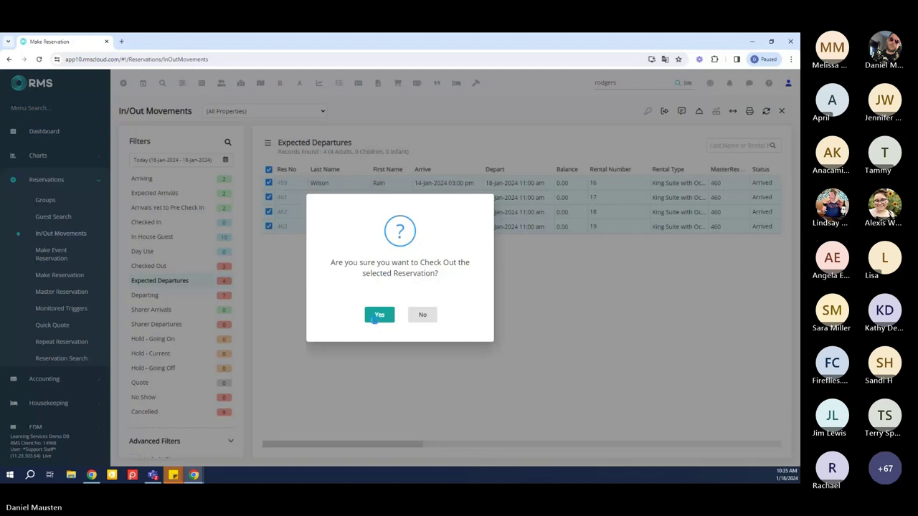
{"action": "left_click", "coordinate": [378, 316]}
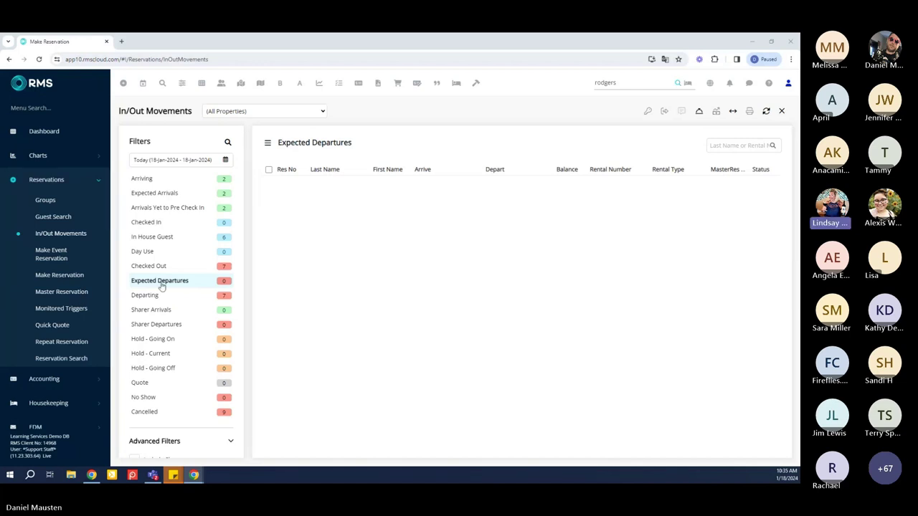
Filter to Expected Arrivals and open reservation 478, the King Room with City View stay
{"action": "left_click", "coordinate": [195, 196]}
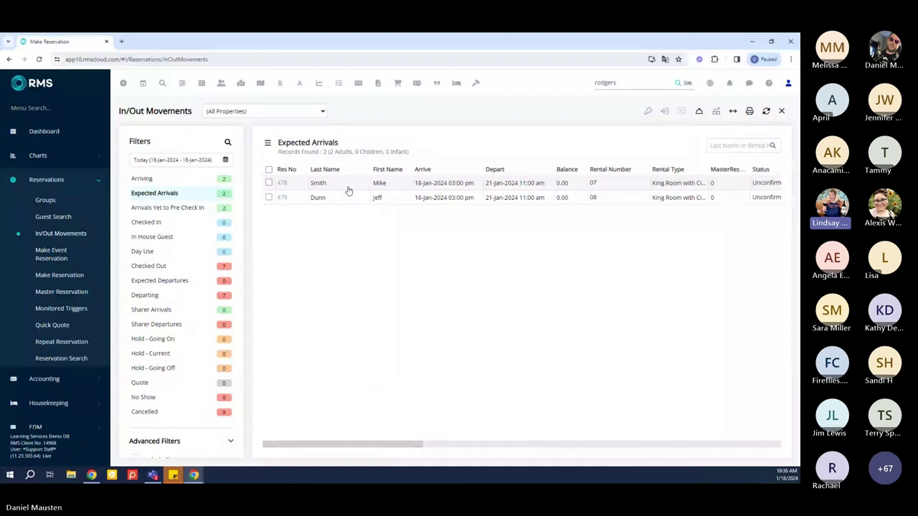
{"action": "double_click", "coordinate": [348, 190]}
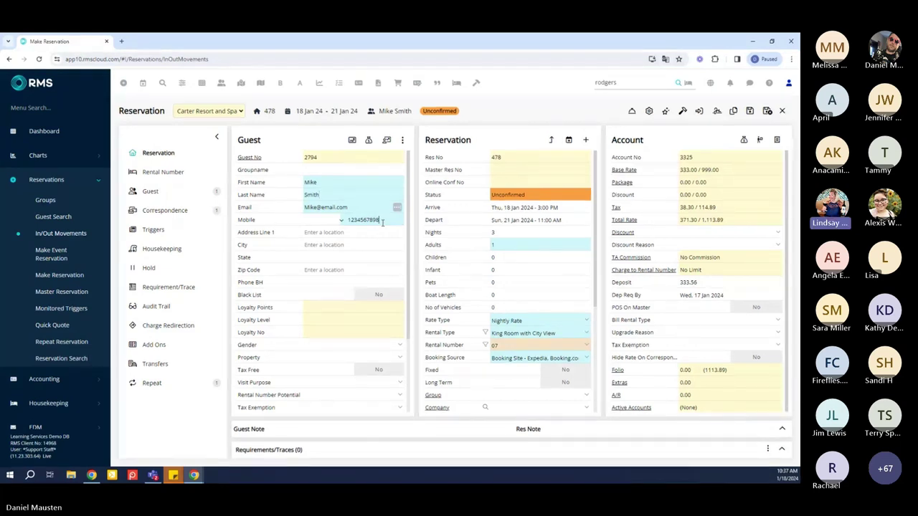
Overwrite reservation 478's old mobile number with the guest's new number and save the guest details
{"action": "double_click", "coordinate": [383, 223]}
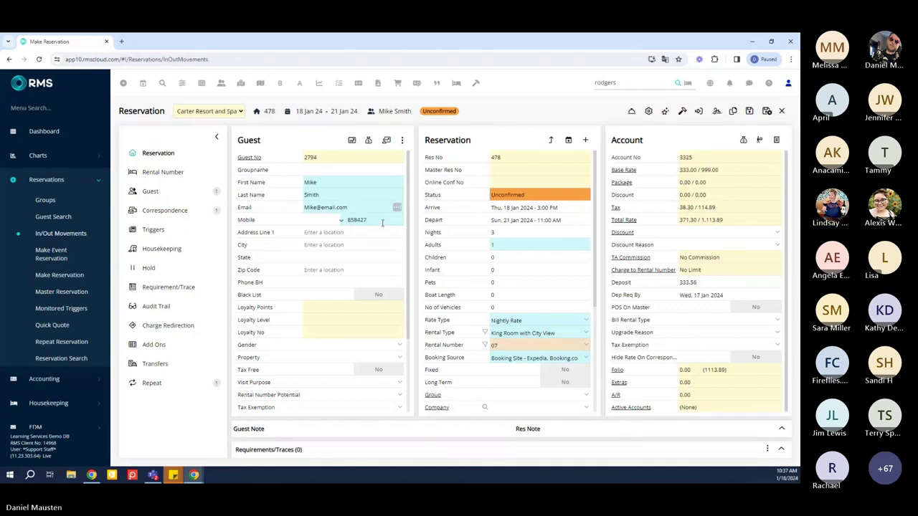
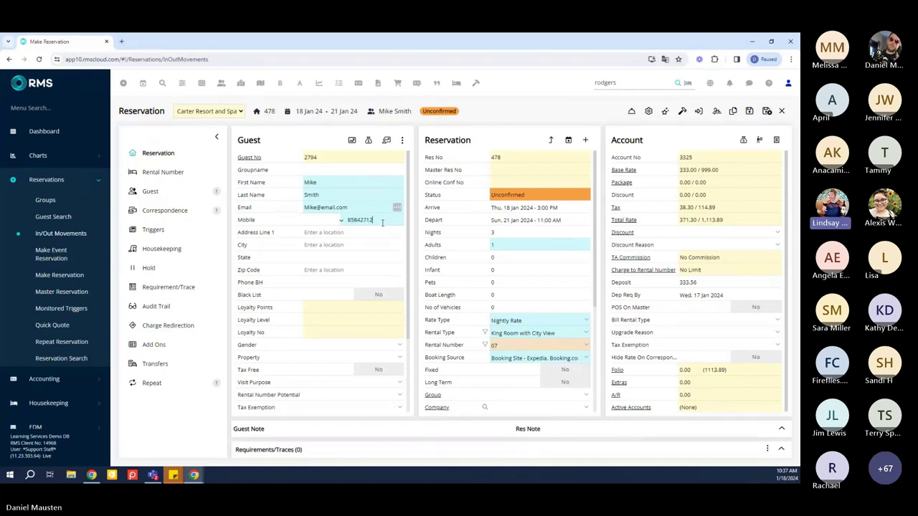
{"action": "left_click", "coordinate": [382, 223]}
{"action": "left_click", "coordinate": [402, 142]}
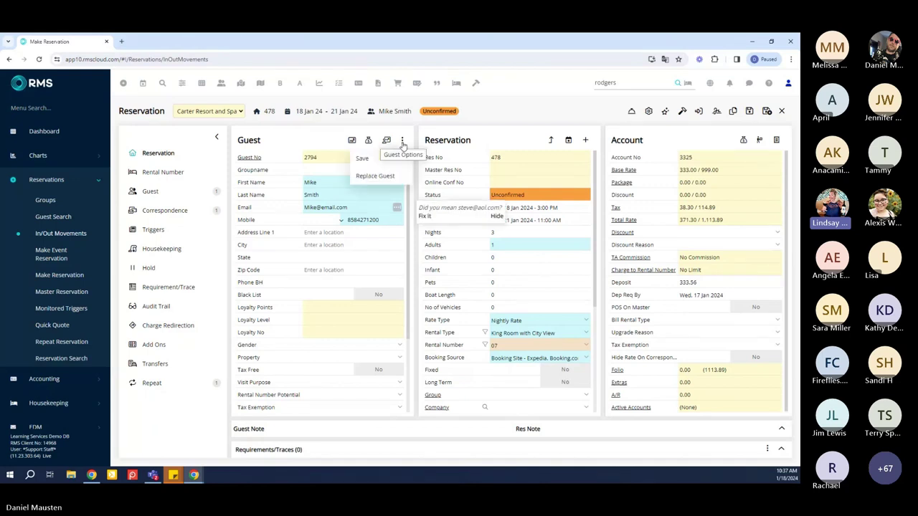
{"action": "left_click", "coordinate": [368, 159]}
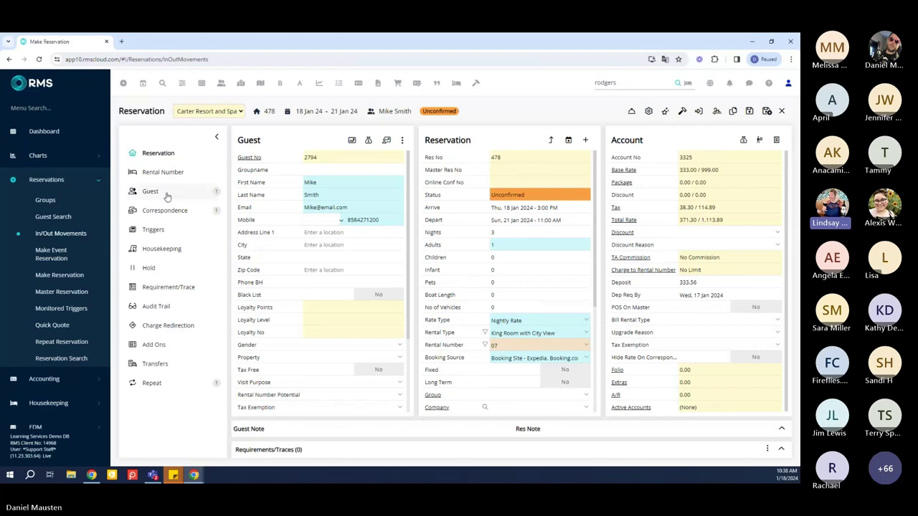
Search existing profiles by the guest's last and first name and allocate the match to rental 07
{"action": "left_click", "coordinate": [166, 195]}
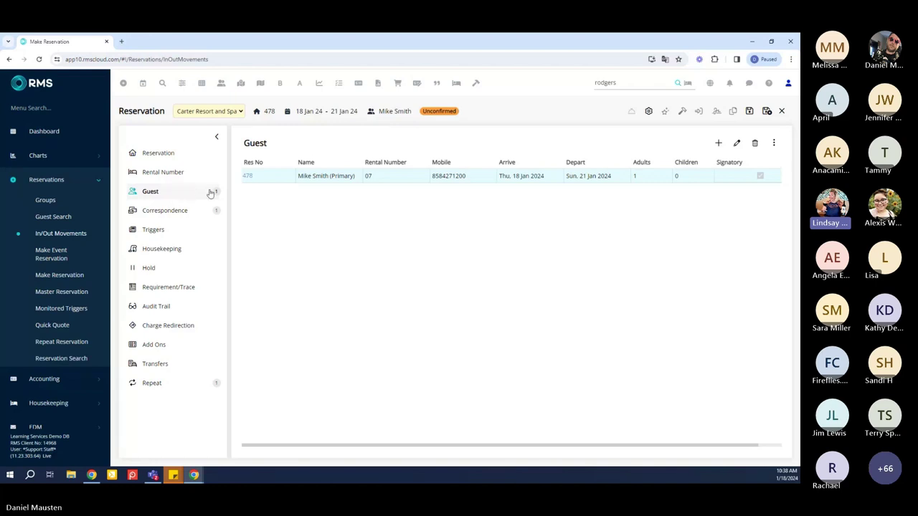
{"action": "left_click", "coordinate": [719, 146]}
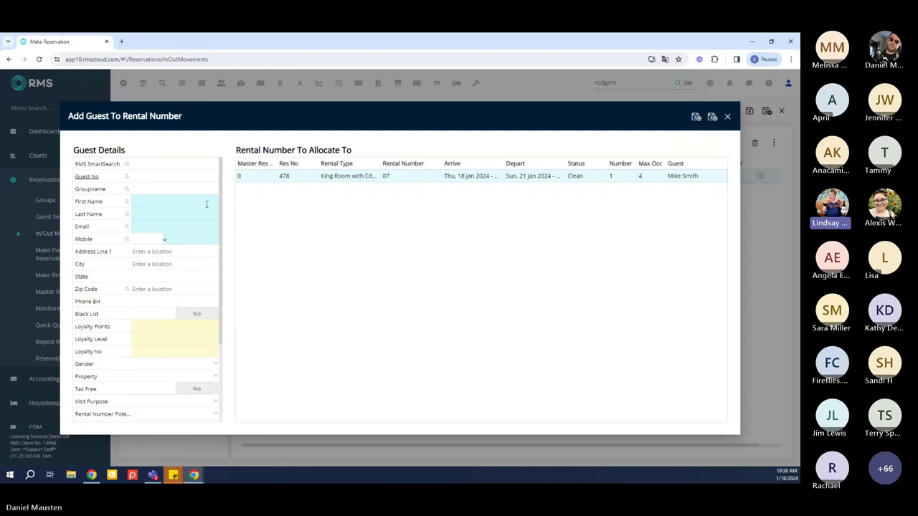
{"action": "type", "text": "Smith"}
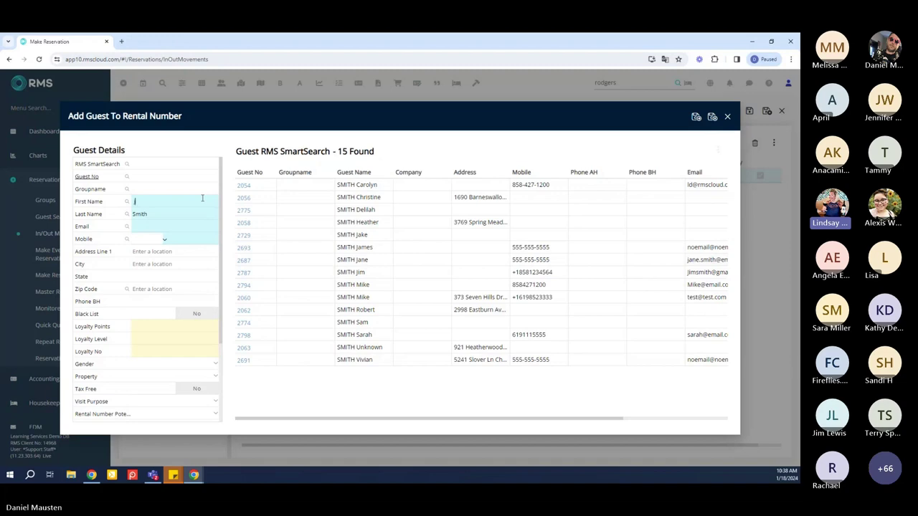
{"action": "type", "text": "Jan"}
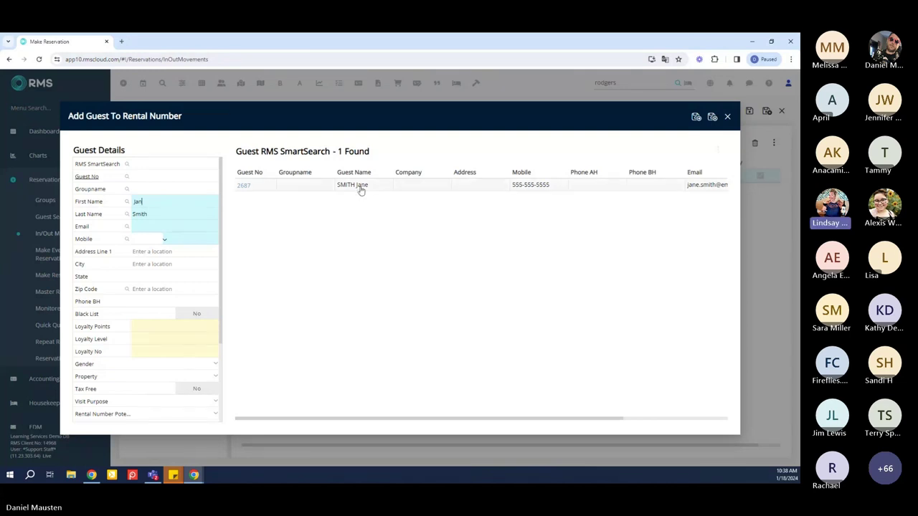
{"action": "left_click", "coordinate": [361, 187]}
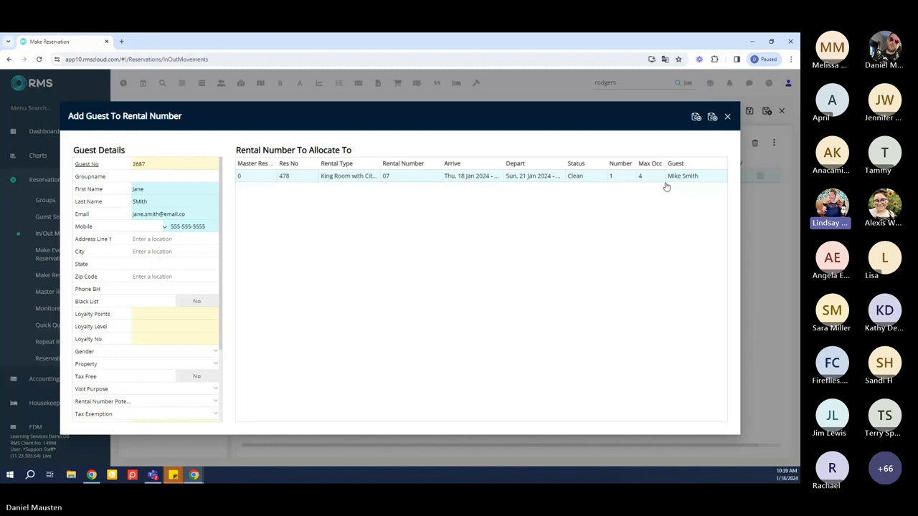
{"action": "left_click", "coordinate": [711, 117]}
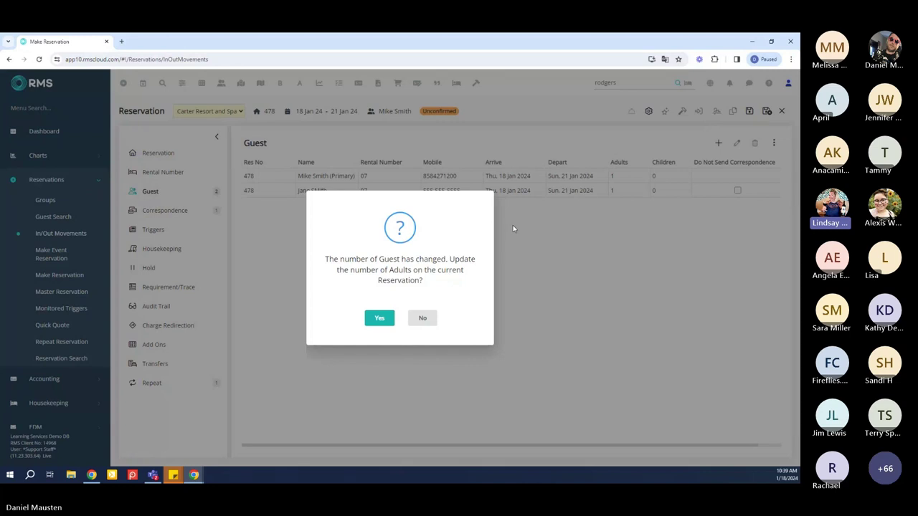
{"action": "left_click", "coordinate": [392, 316]}
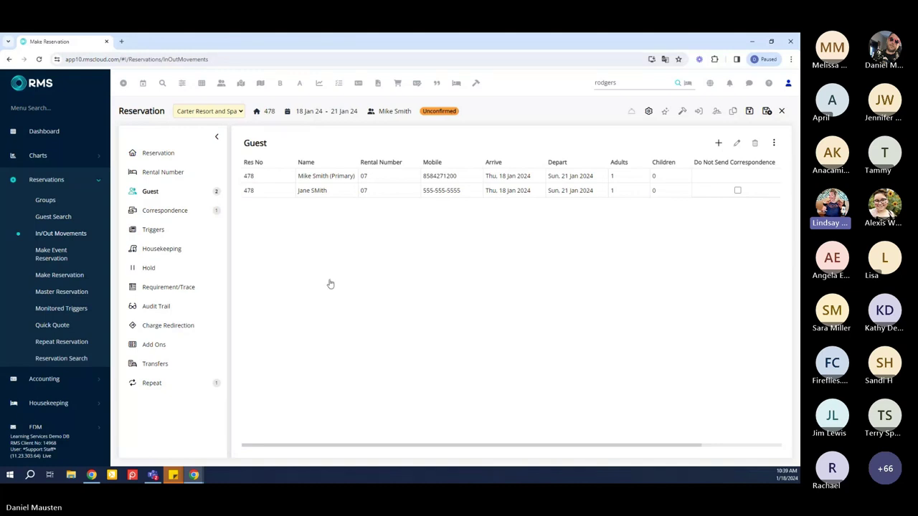
{"action": "left_click", "coordinate": [150, 156]}
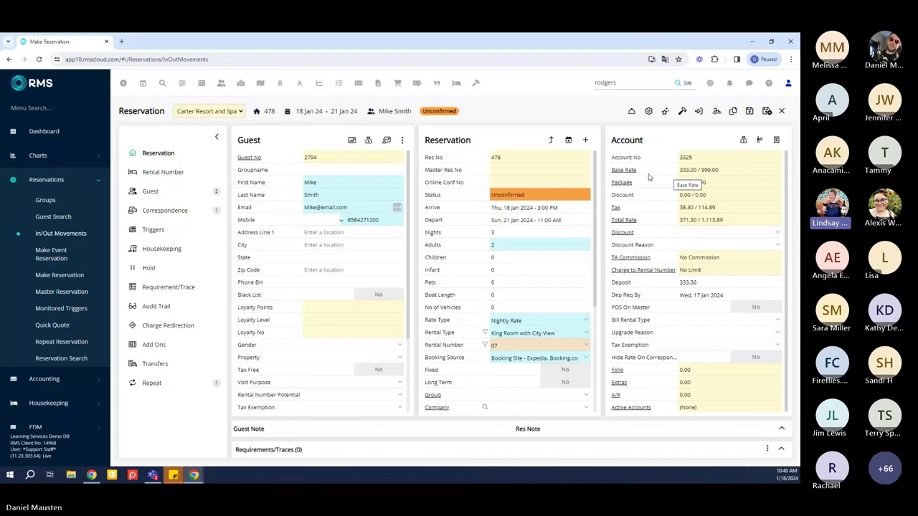
Change the nightly base rate to 300.00, recording it as a Price Correction override
{"action": "left_click", "coordinate": [623, 174]}
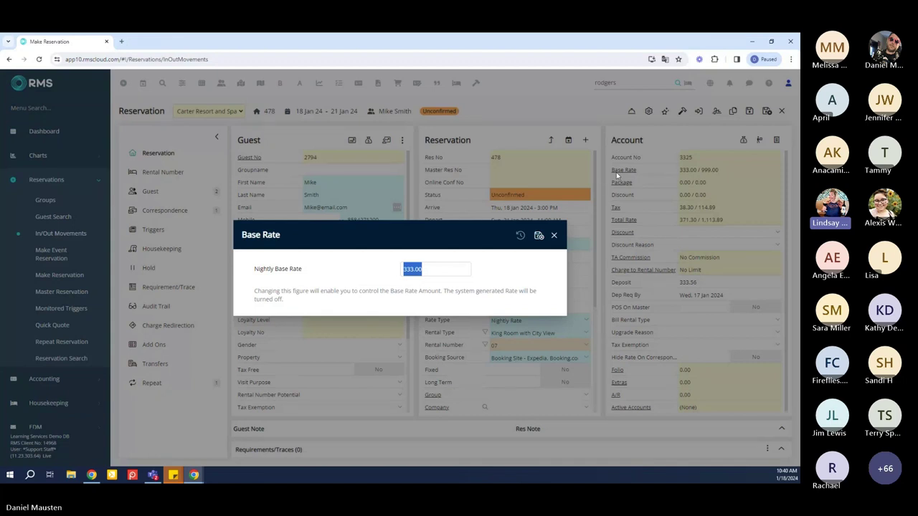
{"action": "type", "text": "300"}
{"action": "left_click", "coordinate": [540, 237]}
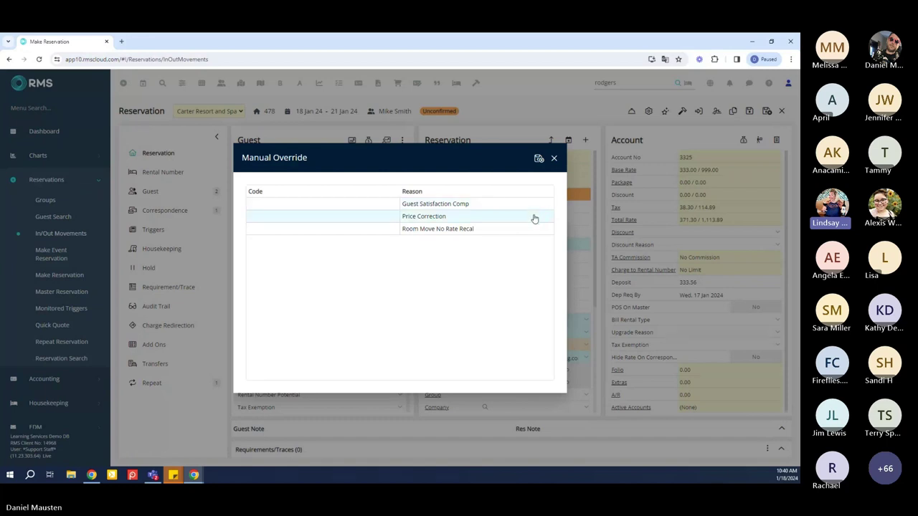
{"action": "left_click", "coordinate": [539, 158]}
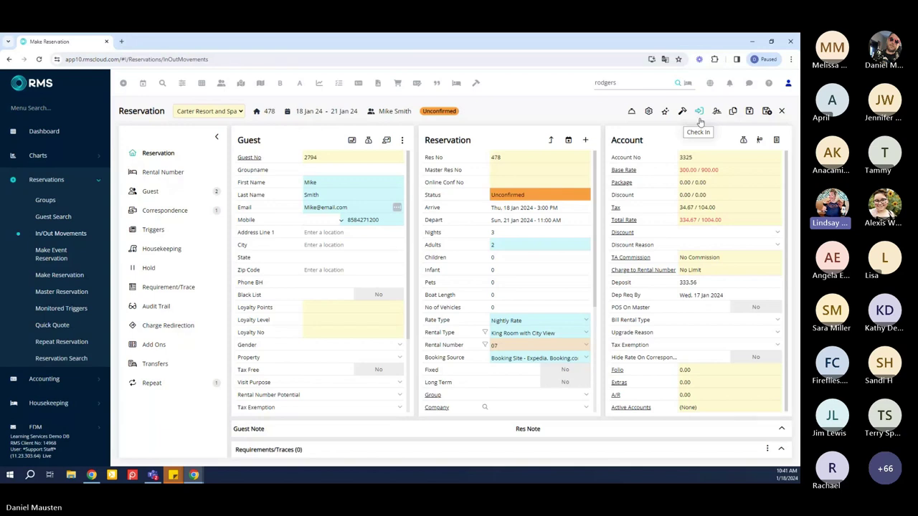
{"action": "mouse_move", "coordinate": [745, 145]}
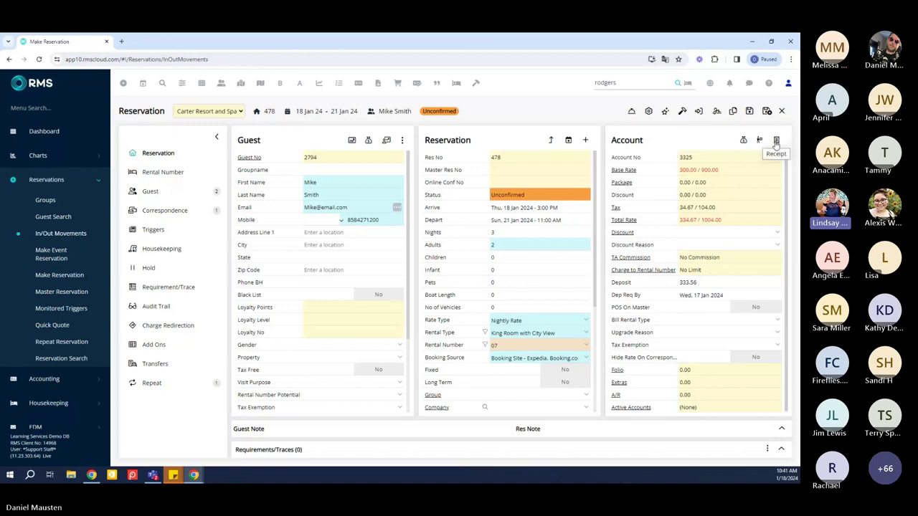
Receipt 1004 as the folio USD amount and process the payment
{"action": "left_click", "coordinate": [776, 141]}
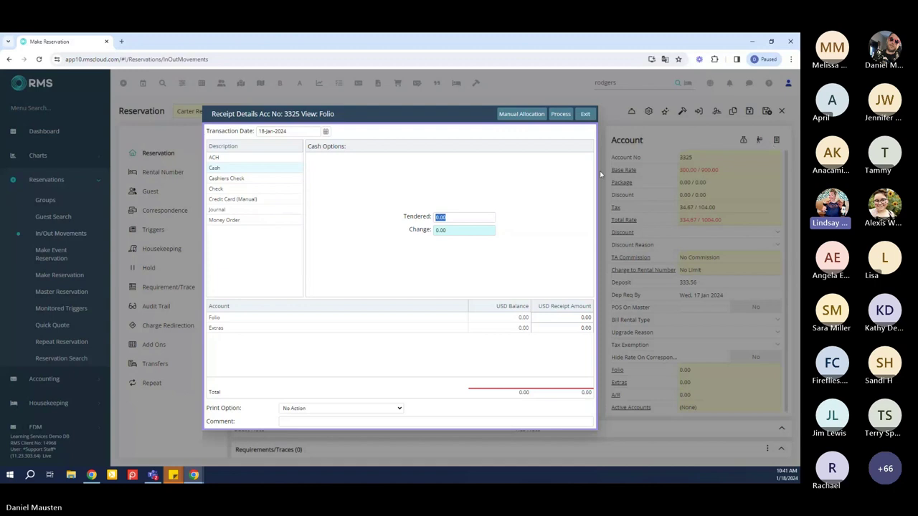
{"action": "left_click", "coordinate": [550, 316]}
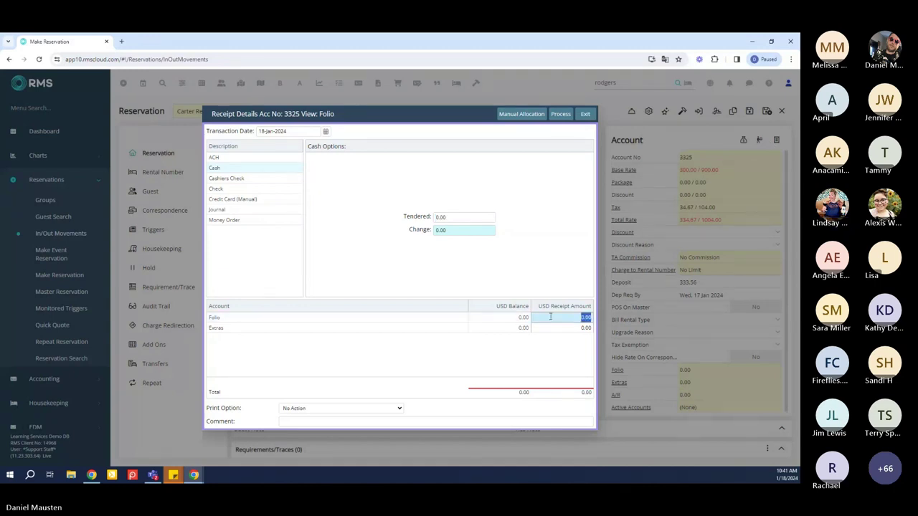
{"action": "type", "text": "1004"}
{"action": "left_click", "coordinate": [556, 114]}
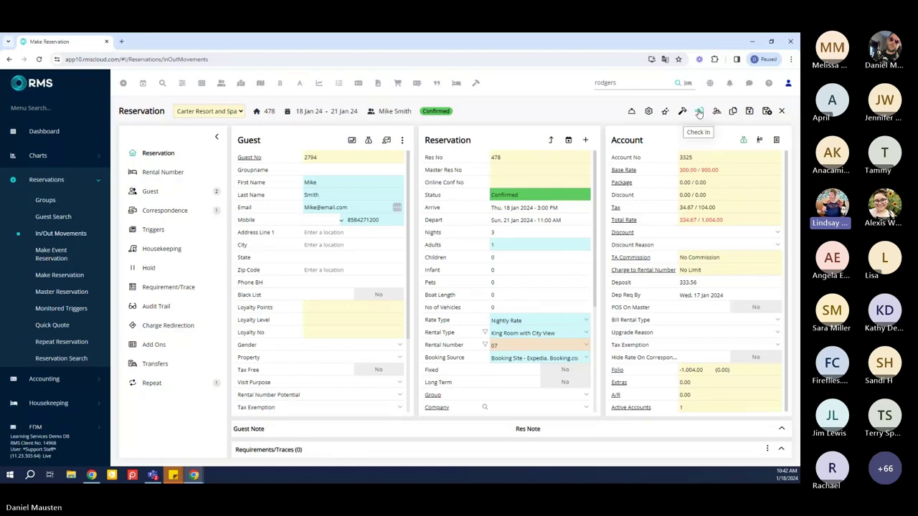
Check reservation 478 in with confirmation, then save it in Arrived status
{"action": "left_click", "coordinate": [699, 111]}
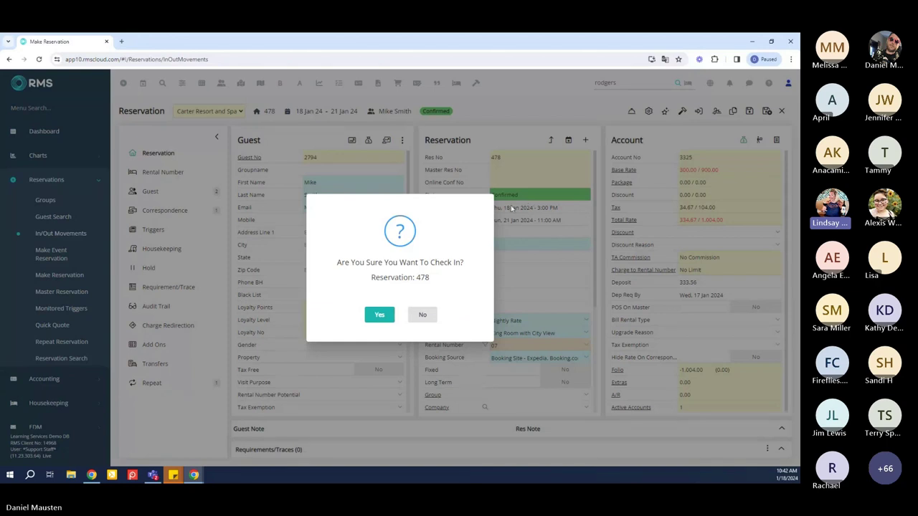
{"action": "left_click", "coordinate": [379, 316]}
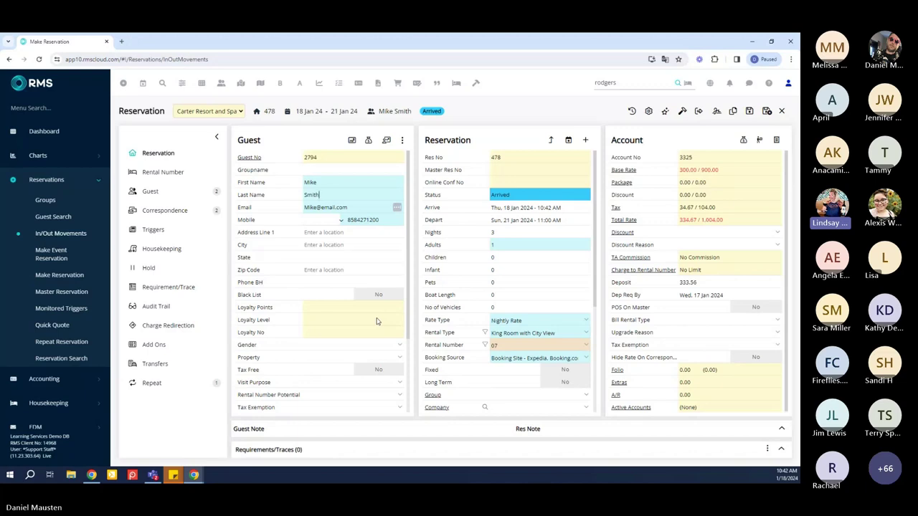
{"action": "left_click", "coordinate": [767, 111]}
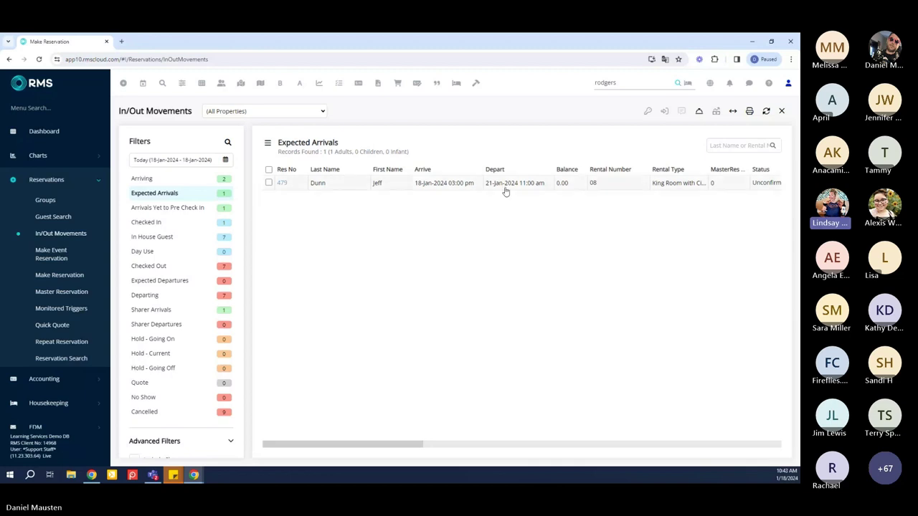
Select and open arrival reservation 479, the rental 08 King Room with City View stay
{"action": "left_click", "coordinate": [506, 191]}
{"action": "double_click", "coordinate": [505, 191]}
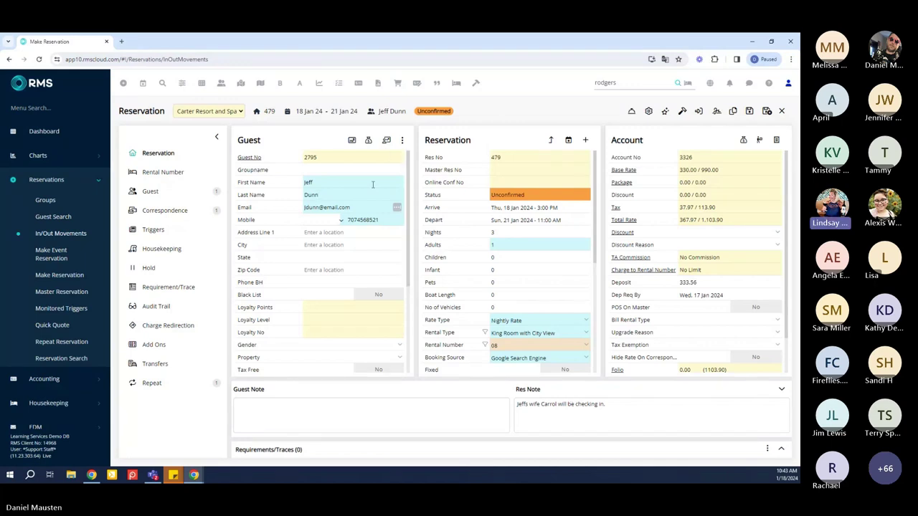
Start a guest replacement on reservation 479 and search existing guests by the new last name
{"action": "left_click", "coordinate": [404, 141]}
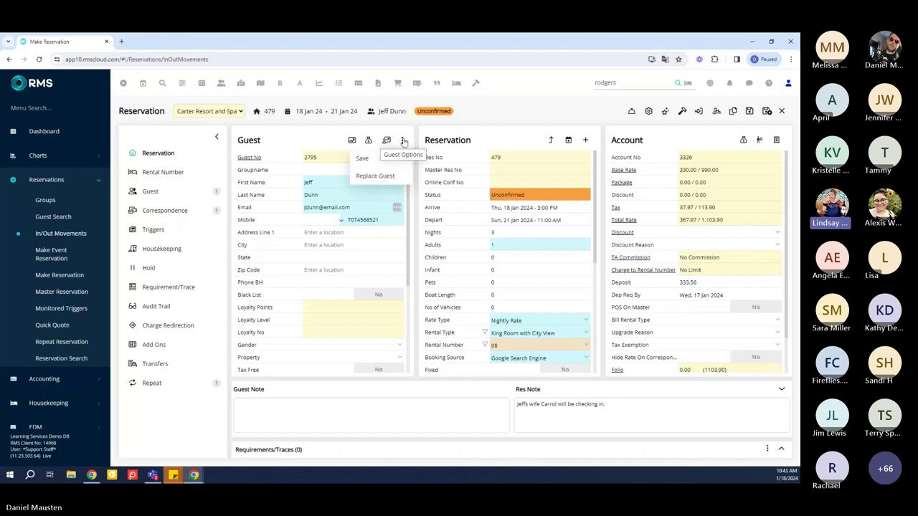
{"action": "left_click", "coordinate": [393, 177]}
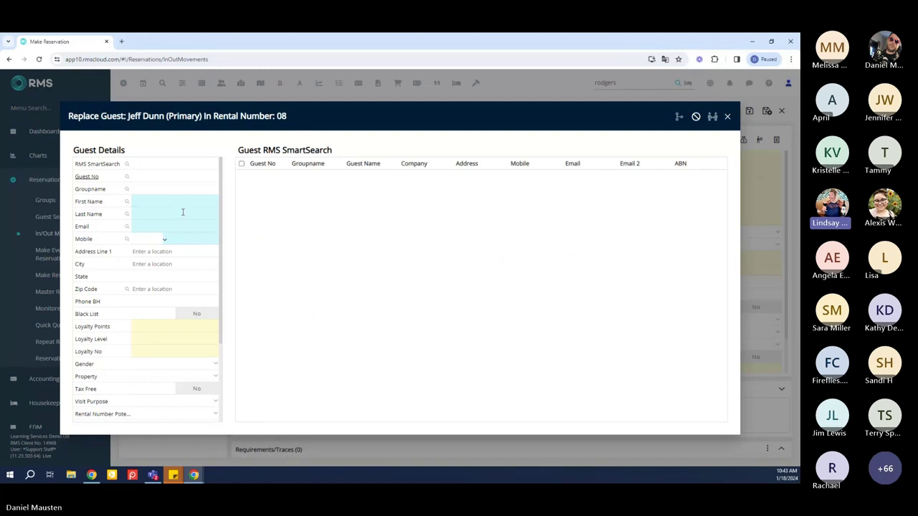
{"action": "type", "text": "unn"}
{"action": "key", "text": "Return"}
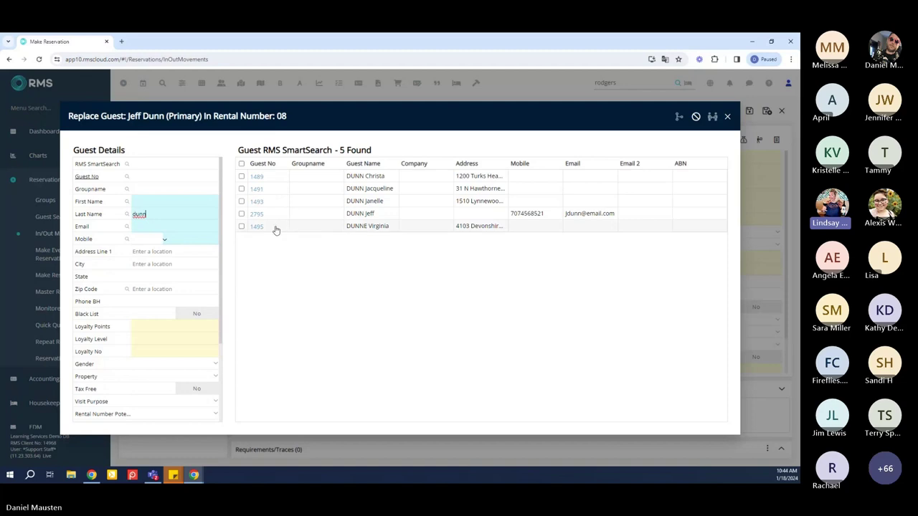
Fill in the new guest's first name, e-mail and mobile number, then apply the replacement
{"action": "left_click", "coordinate": [173, 203]}
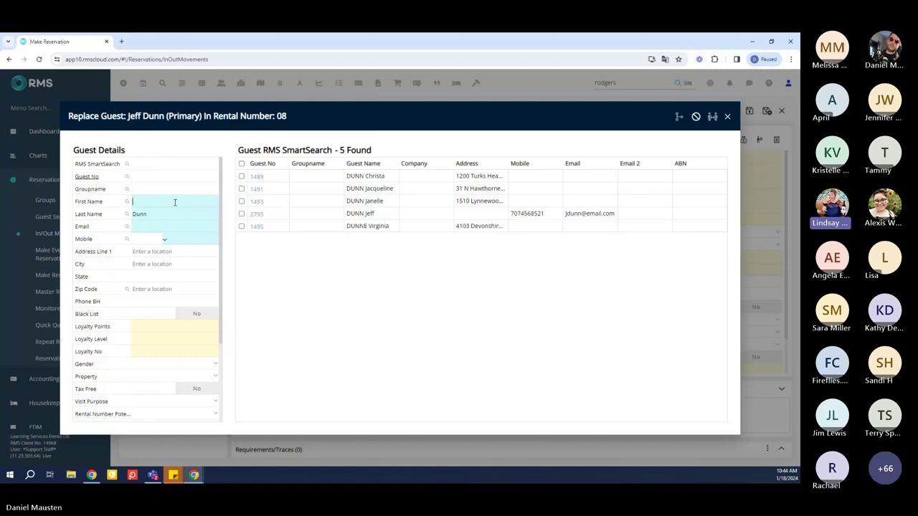
{"action": "type", "text": "Jan"}
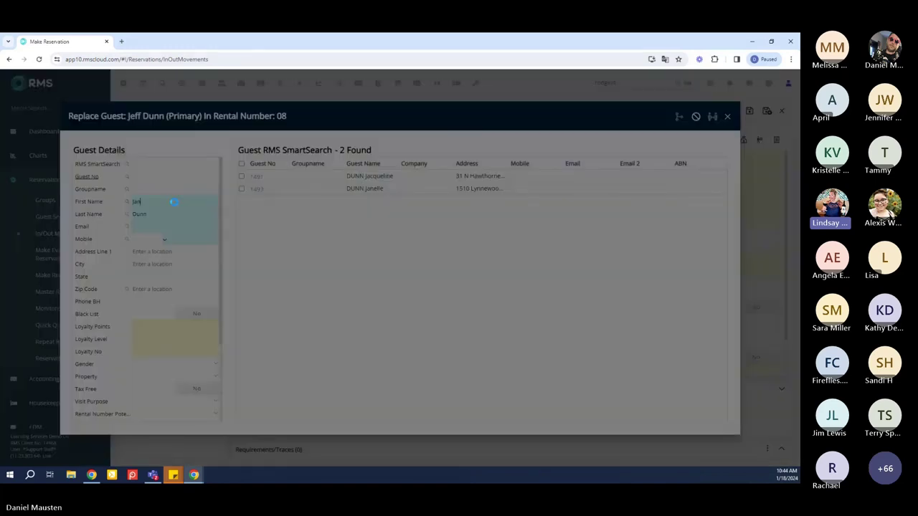
{"action": "type", "text": "e"}
{"action": "key", "text": "Tab"}
{"action": "type", "text": "Jan"}
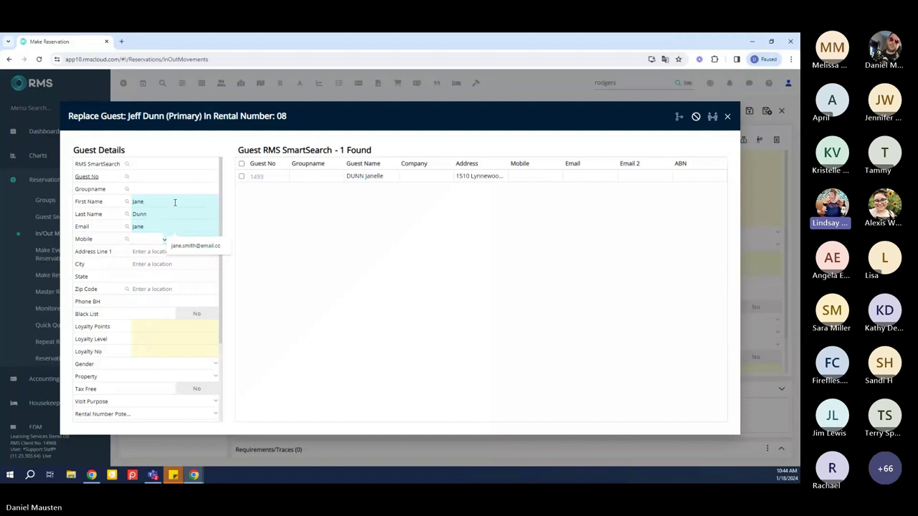
{"action": "type", "text": "e@email.com"}
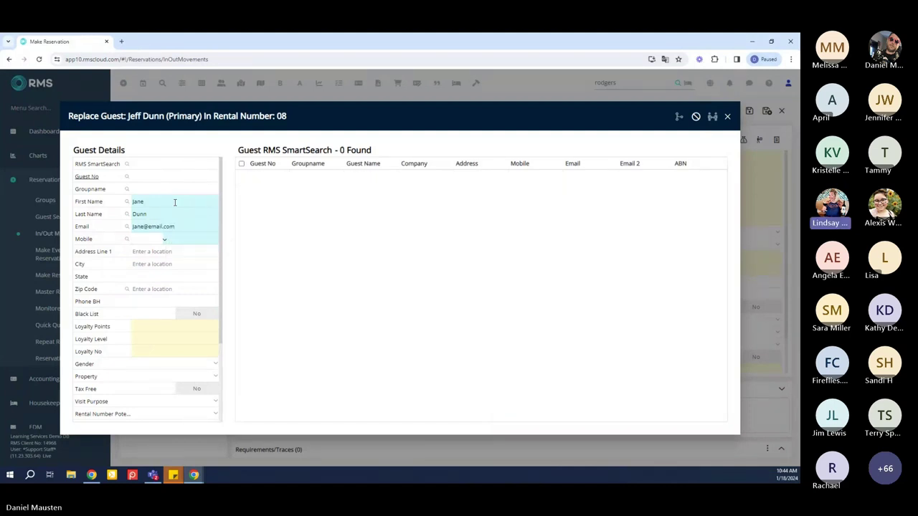
{"action": "type", "text": "6195555555"}
{"action": "key", "text": "Tab"}
{"action": "key", "text": "Tab"}
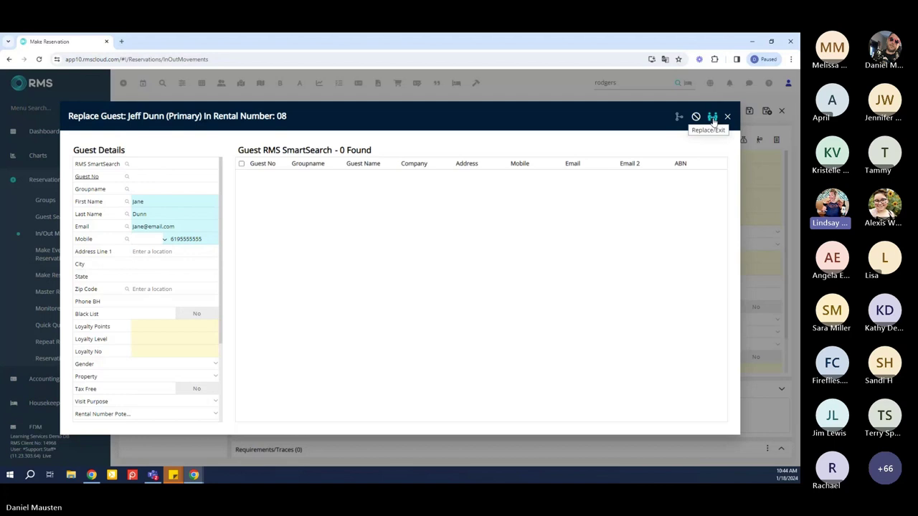
{"action": "left_click", "coordinate": [712, 118]}
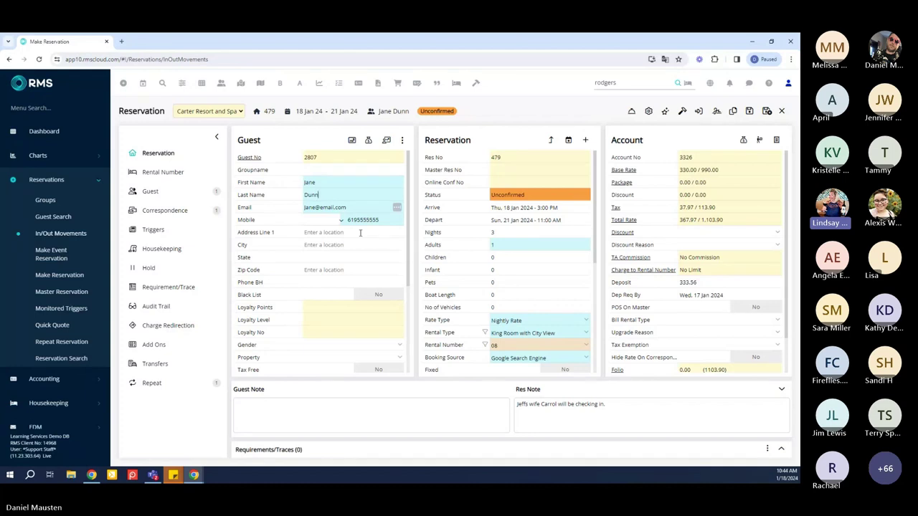
{"action": "left_click", "coordinate": [158, 307]}
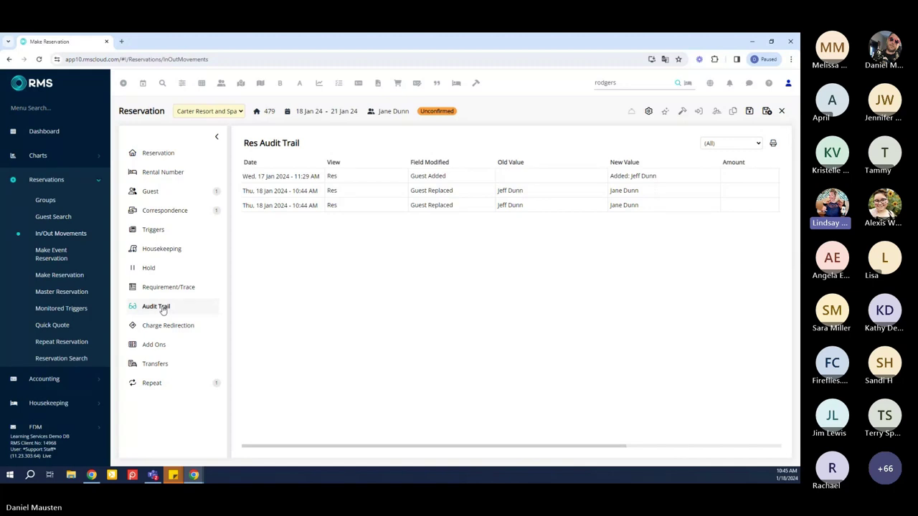
{"action": "mouse_move", "coordinate": [377, 450]}
{"action": "left_mouse_down"}
{"action": "mouse_move", "coordinate": [526, 449]}
{"action": "mouse_move", "coordinate": [375, 435]}
{"action": "left_mouse_up"}
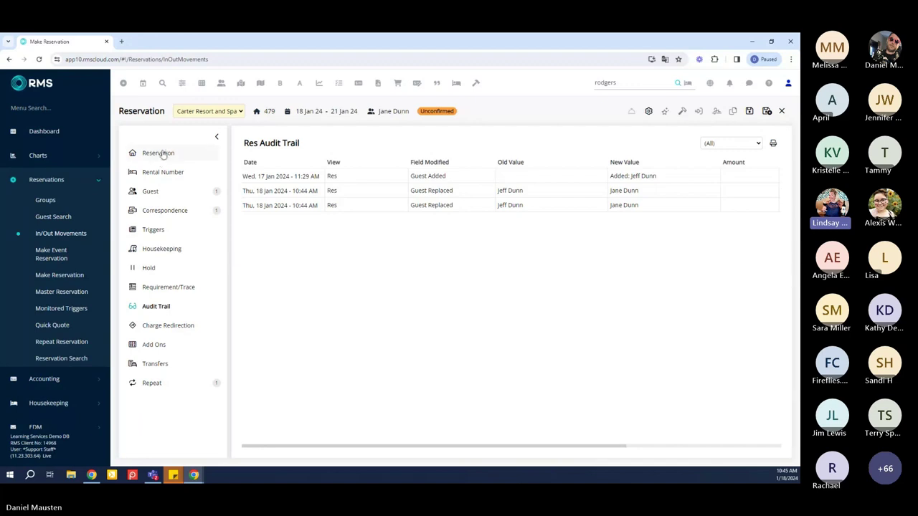
{"action": "left_click", "coordinate": [162, 154]}
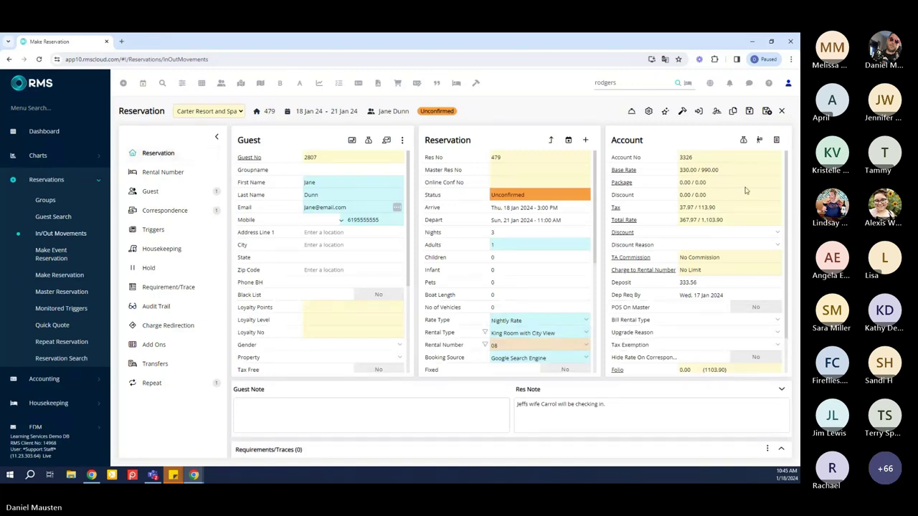
Close the Account receipt without taking payment and collapse the Guest Note/Res Note bar
{"action": "left_click", "coordinate": [776, 140]}
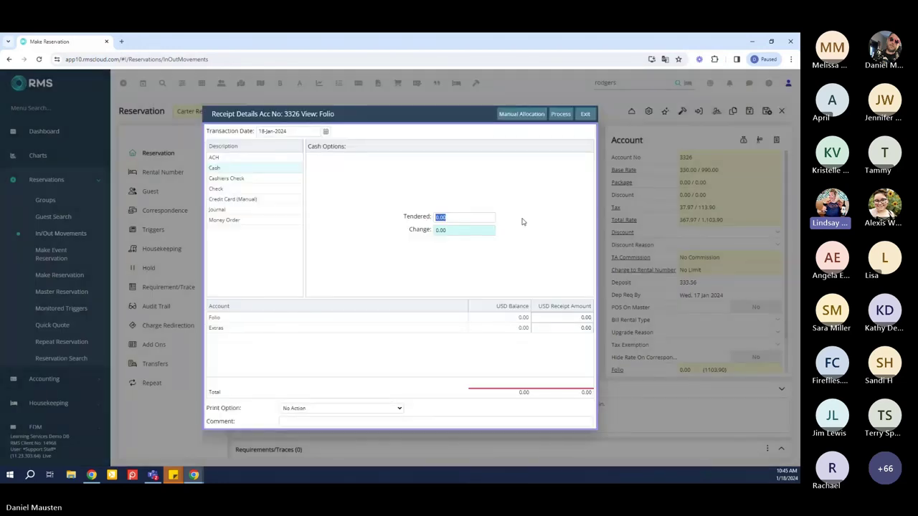
{"action": "left_click", "coordinate": [585, 114]}
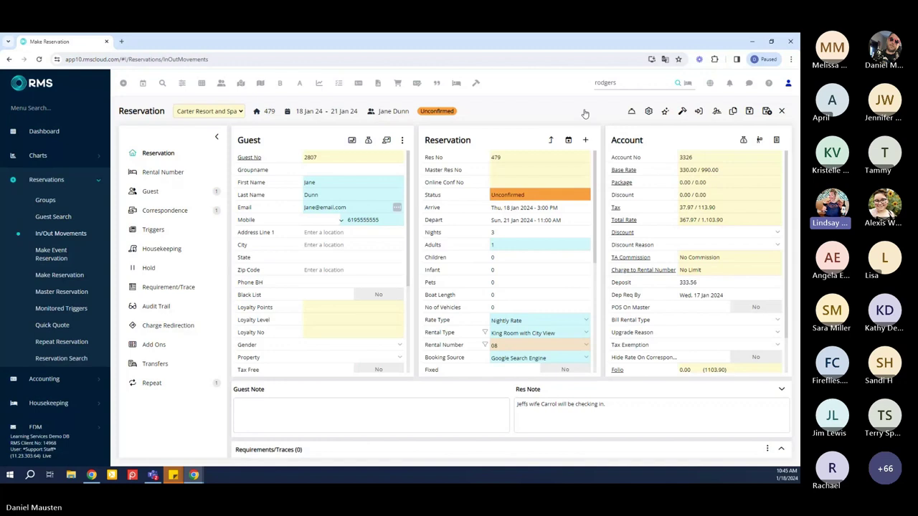
{"action": "left_click", "coordinate": [574, 389]}
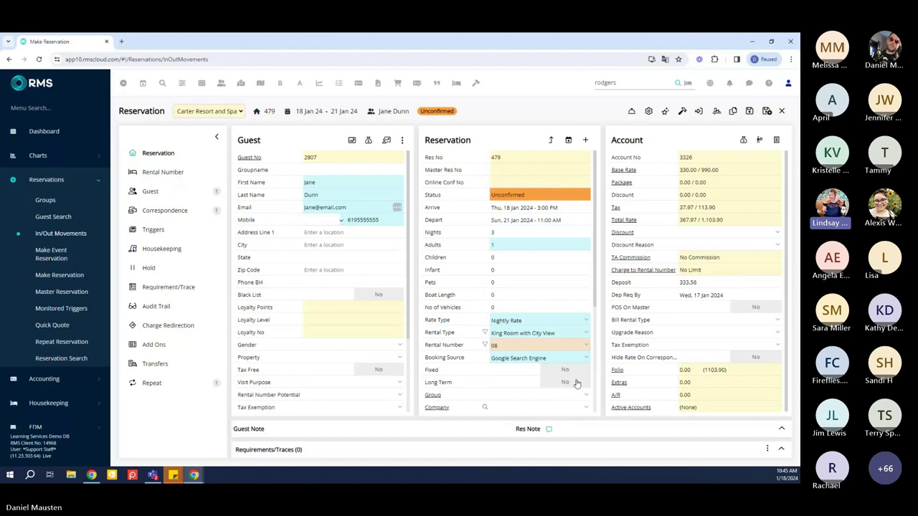
Change reservation 479's rental type to King Suite with Ocean View and assign rental 13
{"action": "left_click", "coordinate": [587, 334]}
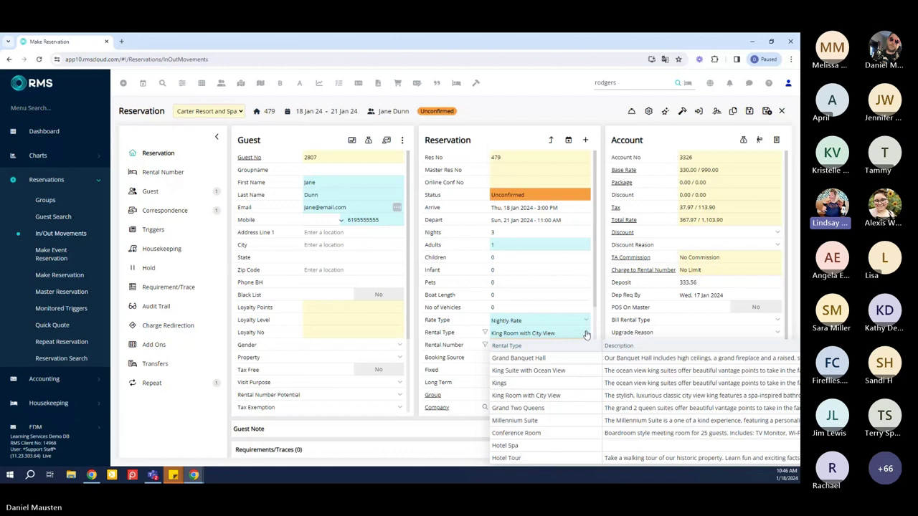
{"action": "left_click", "coordinate": [576, 371]}
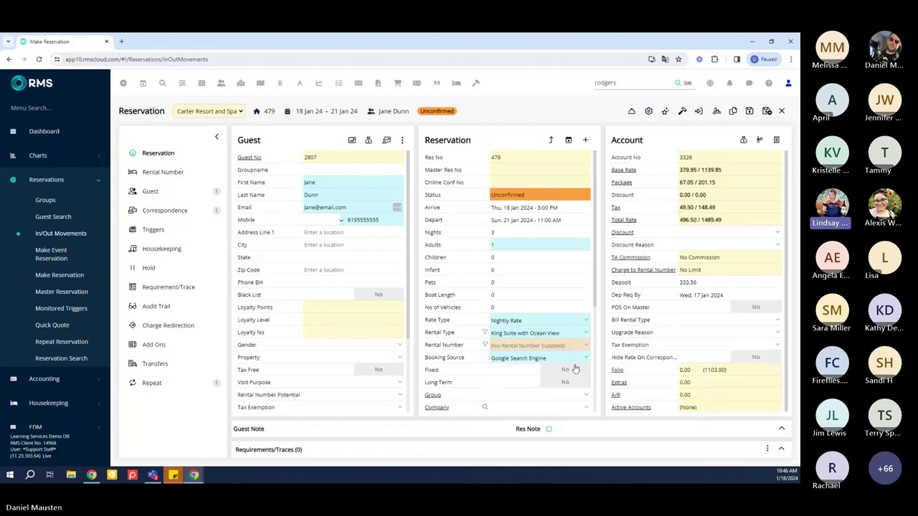
{"action": "left_click", "coordinate": [586, 349]}
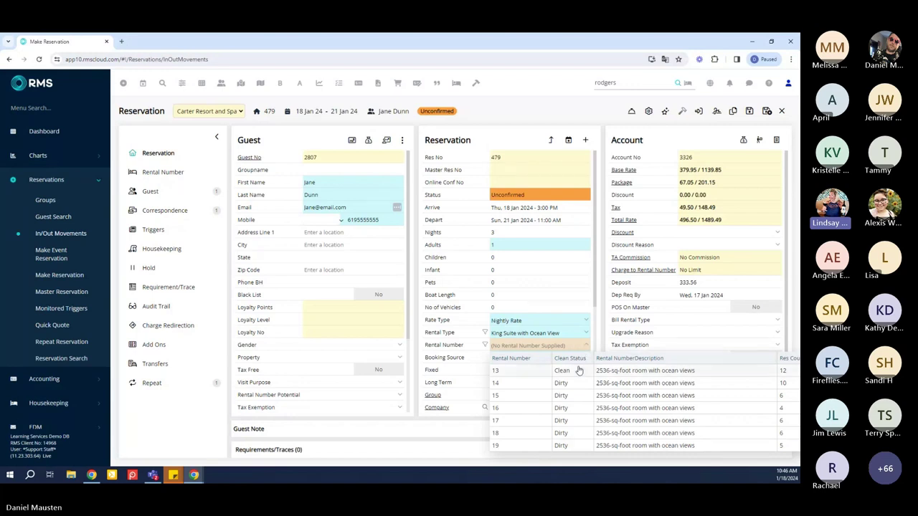
{"action": "left_click", "coordinate": [579, 370]}
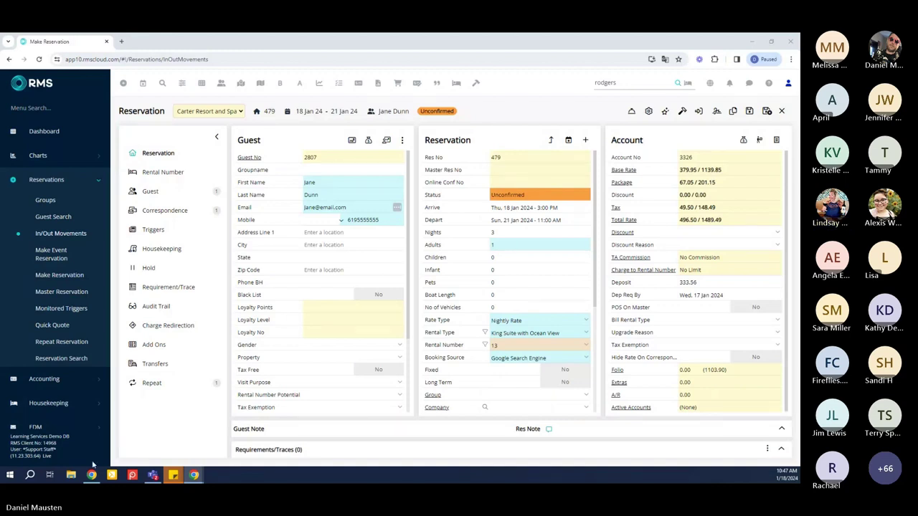
Enter a 333.56 folio receipt amount for account 3326 and process the payment
{"action": "left_click", "coordinate": [777, 139]}
{"action": "left_click", "coordinate": [552, 317]}
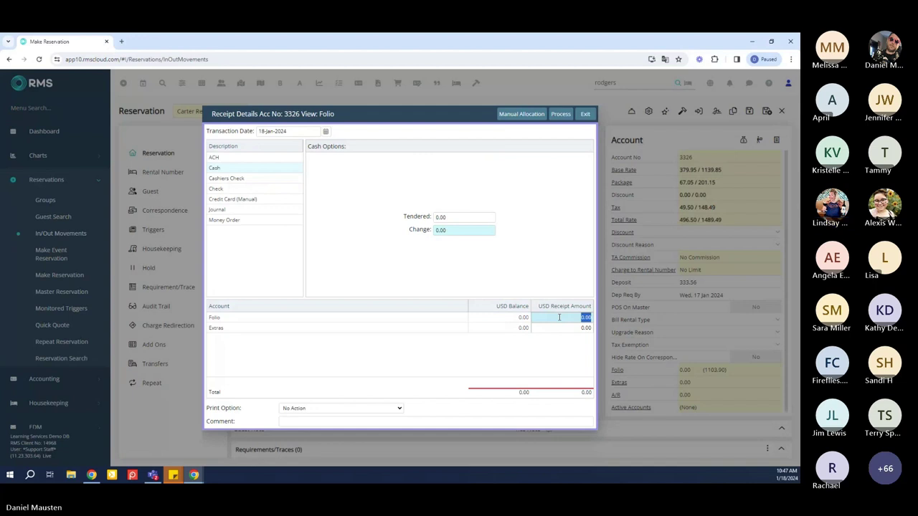
{"action": "type", "text": "333.56"}
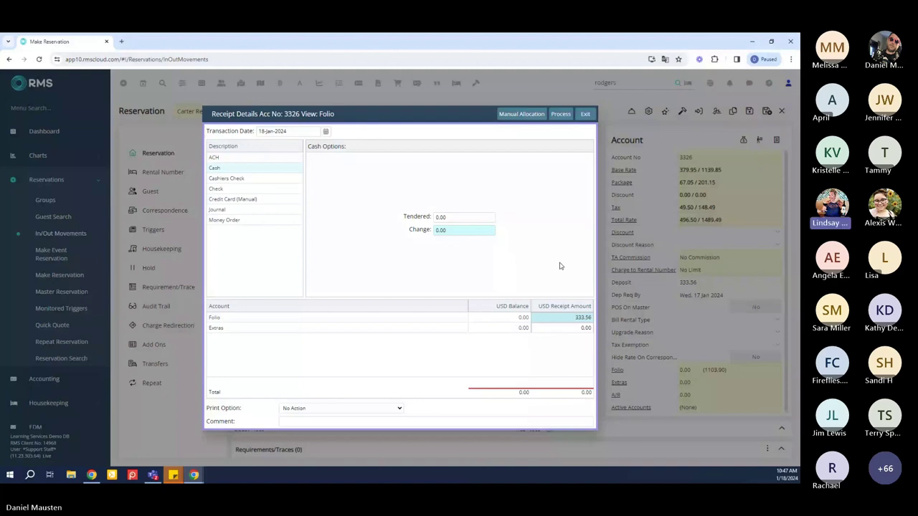
{"action": "left_click", "coordinate": [558, 114]}
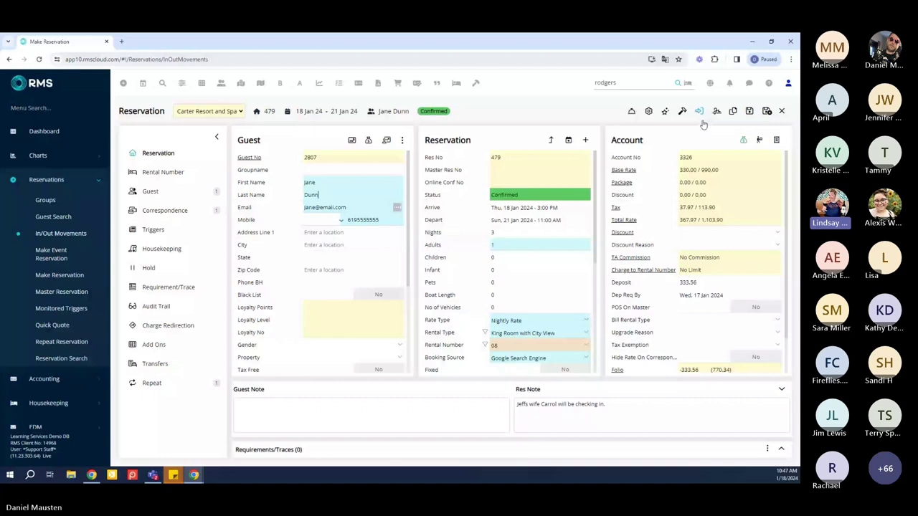
Mark reservation 479 as Arrived, accepting the rate recalculation so it saves
{"action": "left_click", "coordinate": [699, 111]}
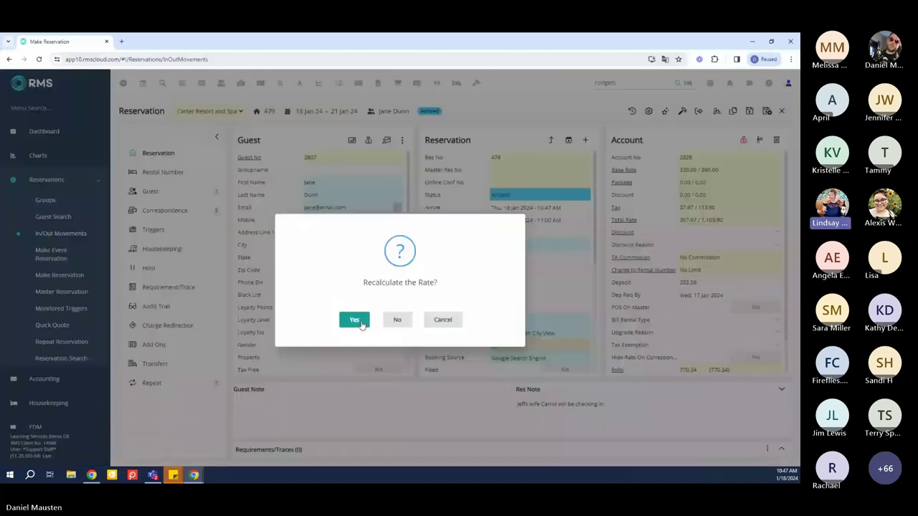
{"action": "left_click", "coordinate": [355, 320]}
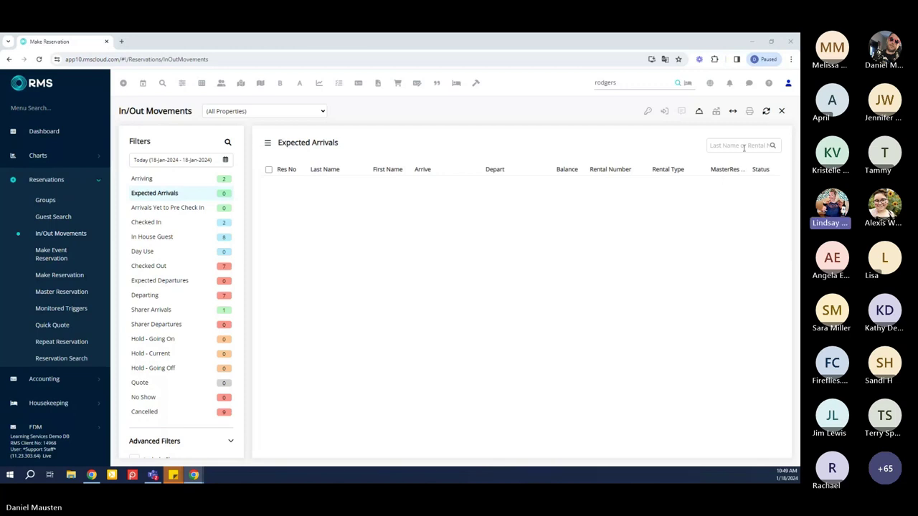
Replace the old search text with 445 and search to open that reservation
{"action": "left_click", "coordinate": [646, 84]}
{"action": "key", "text": "BackSpace"}
{"action": "type", "text": "445"}
{"action": "key", "text": "Return"}
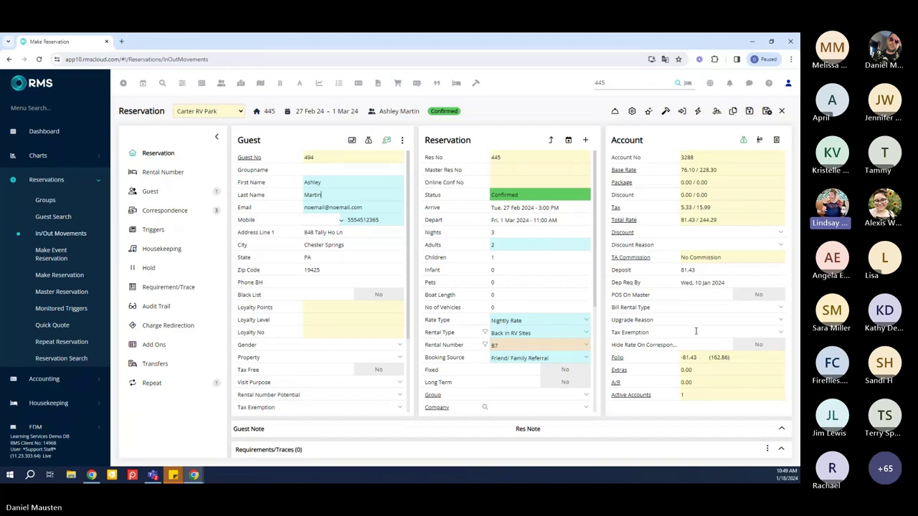
Add an 81.43 Cancellation Fee extra charge to reservation 445's folio, then close the folio
{"action": "left_click", "coordinate": [743, 141]}
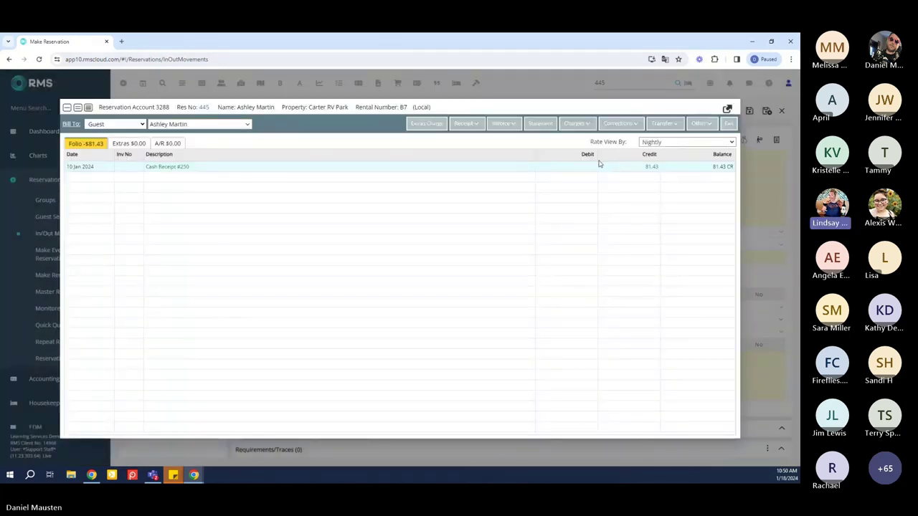
{"action": "left_click", "coordinate": [426, 124]}
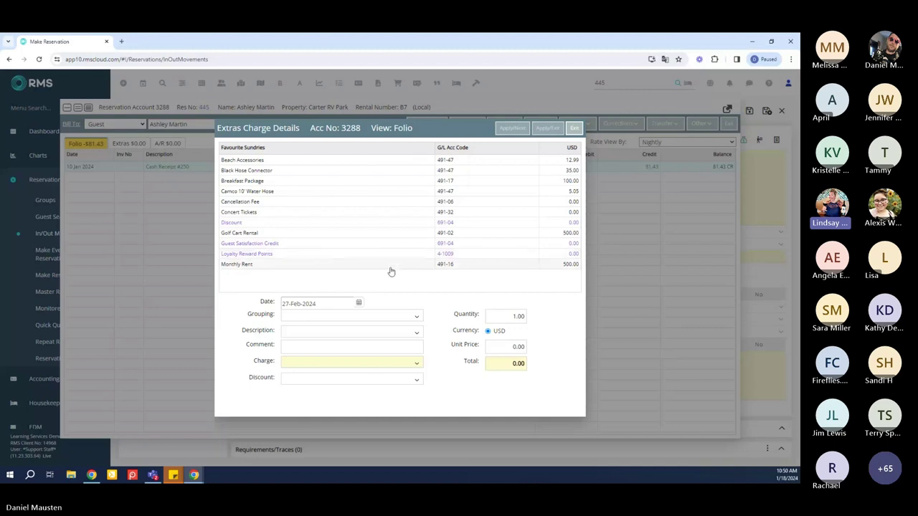
{"action": "left_click", "coordinate": [374, 205]}
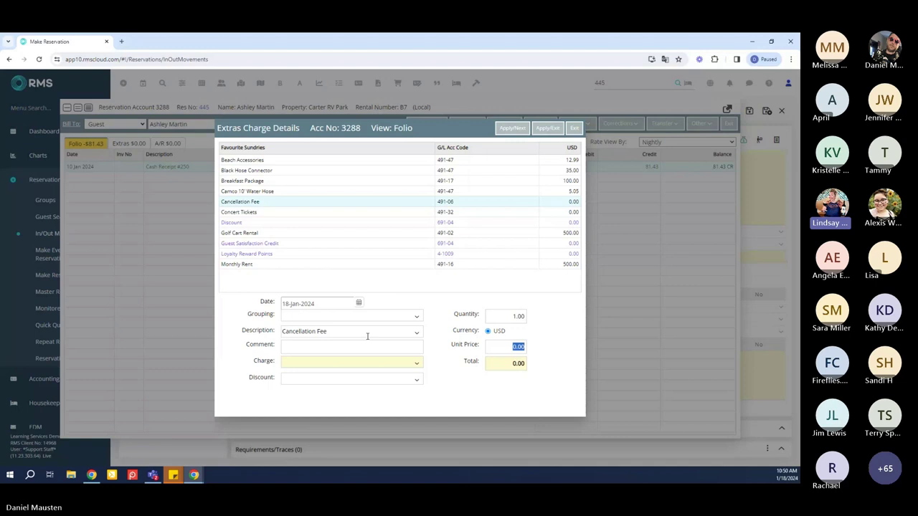
{"action": "left_click", "coordinate": [495, 349]}
{"action": "left_click_drag", "start_coordinate": [496, 349], "coordinate": [529, 356]}
{"action": "type", "text": "81.43"}
{"action": "left_click", "coordinate": [549, 128]}
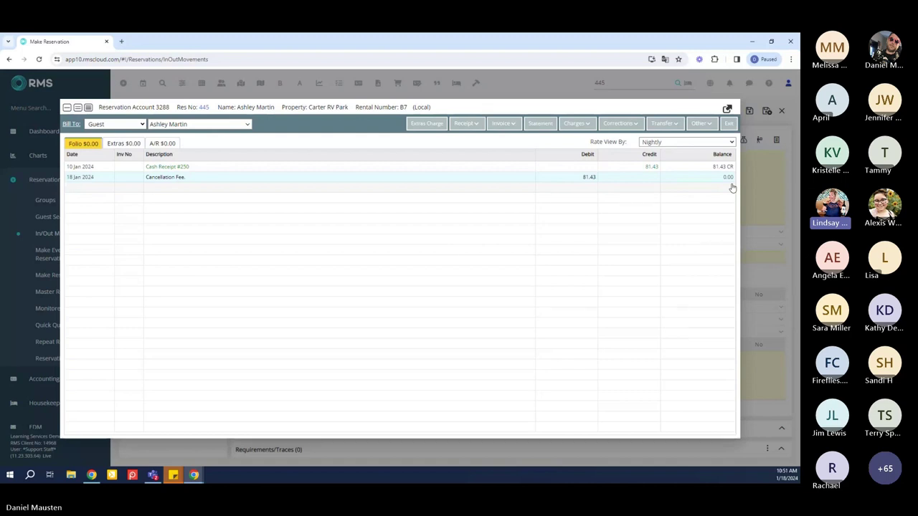
{"action": "left_click", "coordinate": [730, 124]}
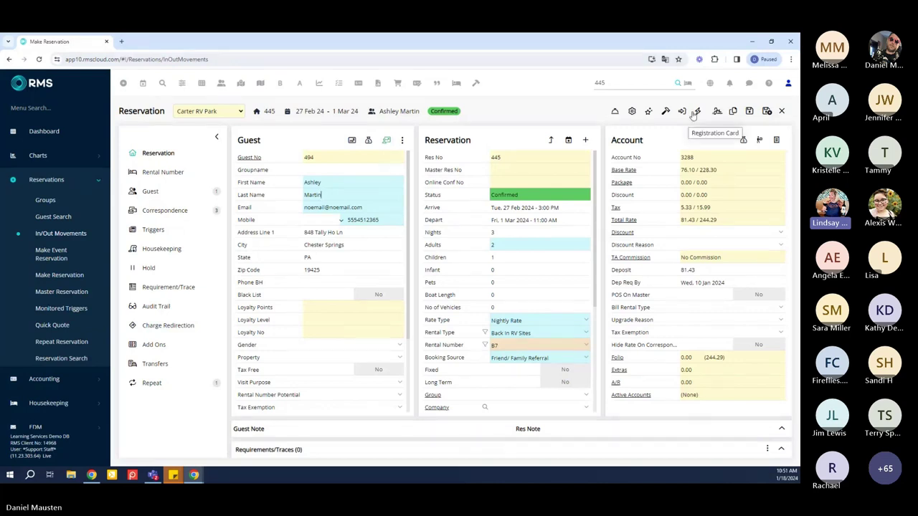
Change reservation 445's status to Cancelled, citing Natural Disaster, and save
{"action": "left_click", "coordinate": [616, 112]}
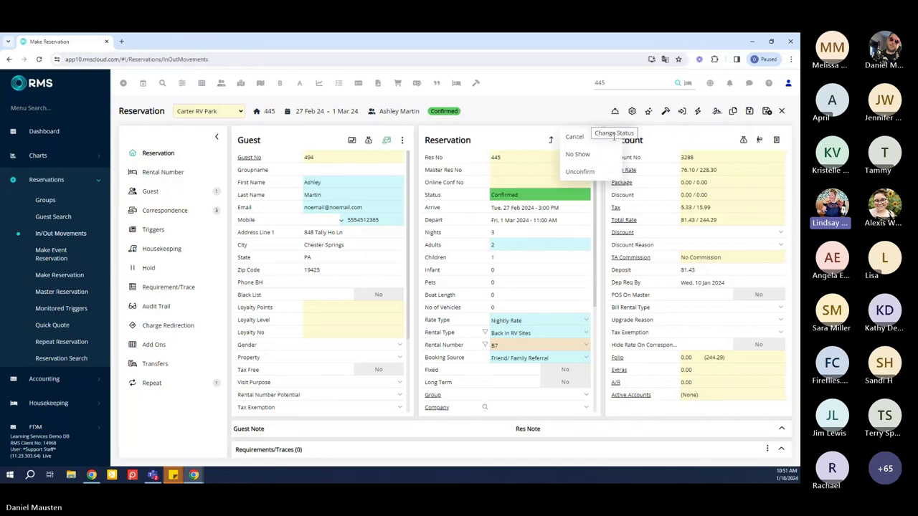
{"action": "left_click", "coordinate": [578, 137]}
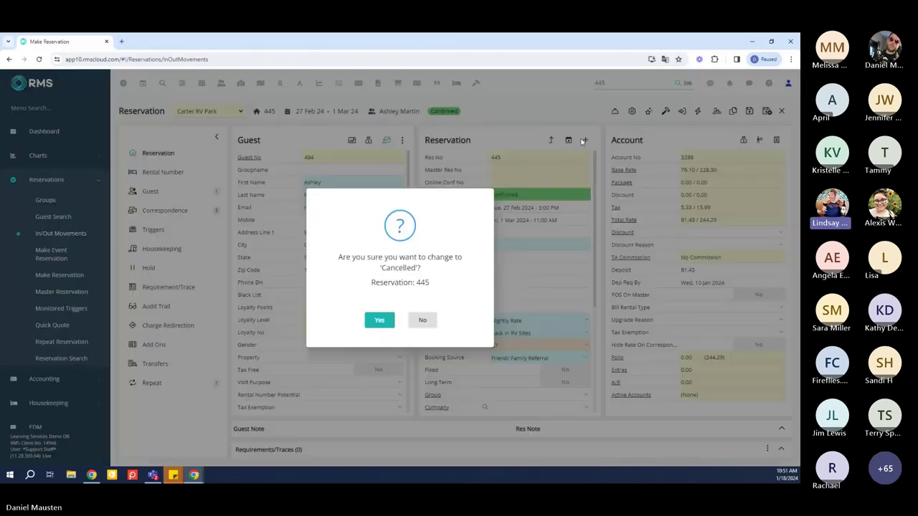
{"action": "left_click", "coordinate": [386, 321]}
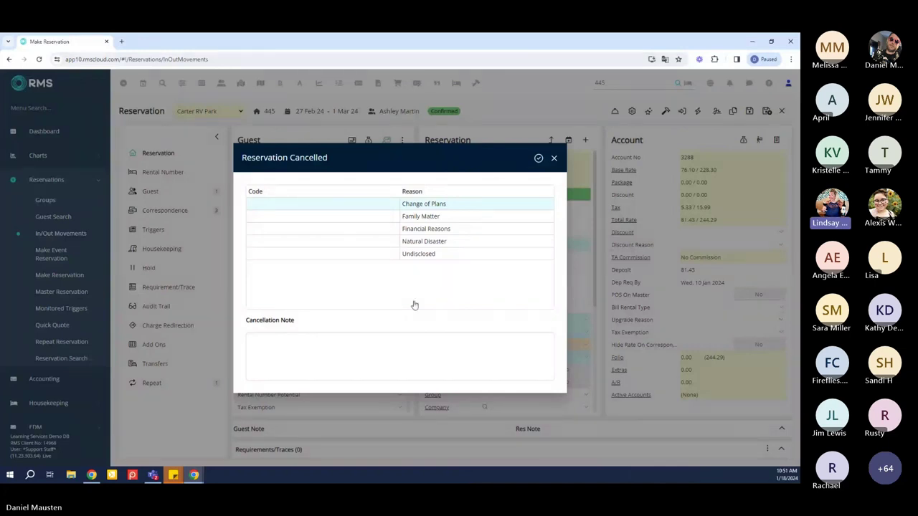
{"action": "left_click", "coordinate": [446, 242]}
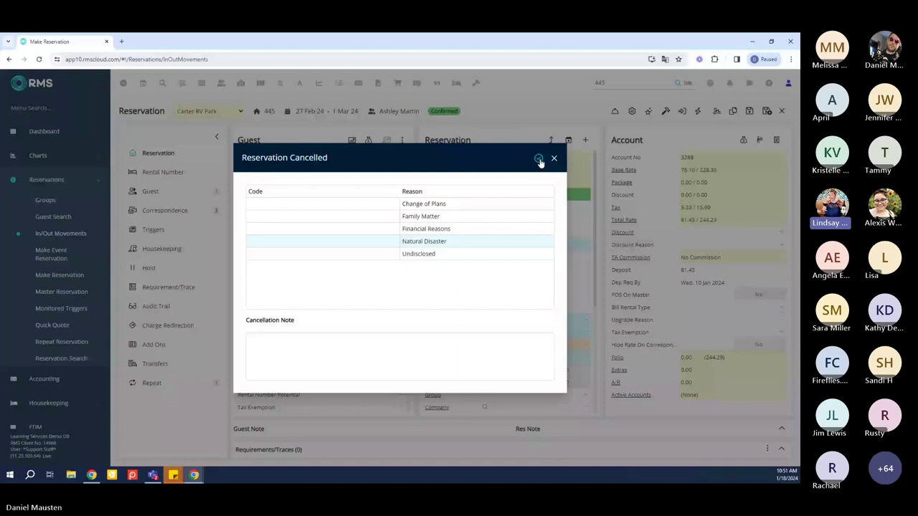
{"action": "left_click", "coordinate": [539, 159]}
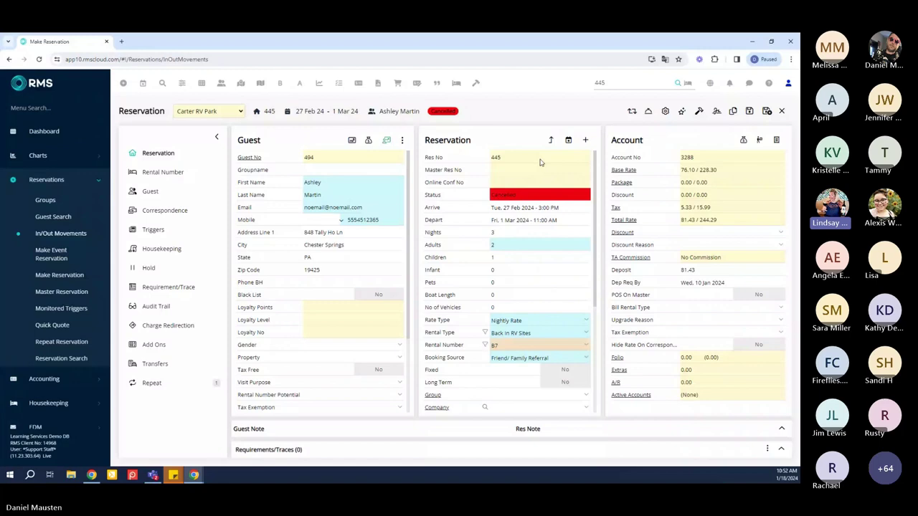
{"action": "left_click", "coordinate": [767, 111]}
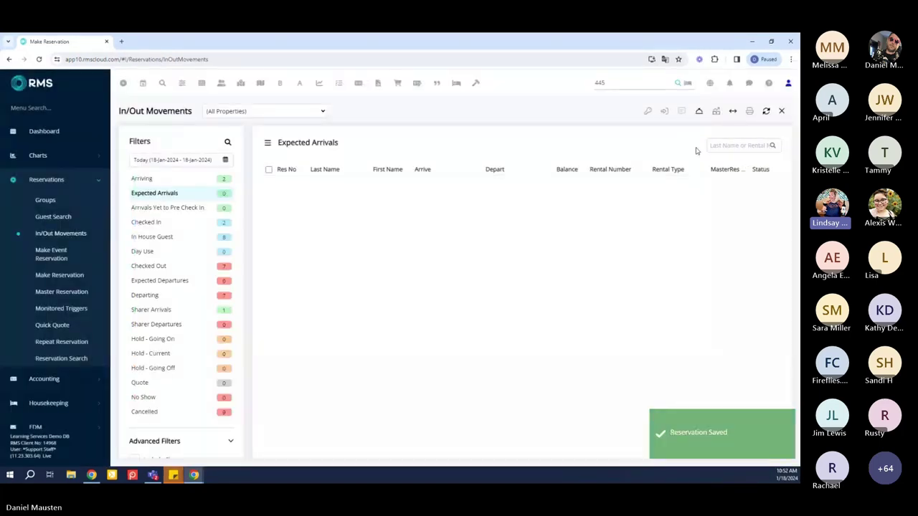
Search by the guest's surname instead of 445 to open reservation 447
{"action": "left_click", "coordinate": [646, 83]}
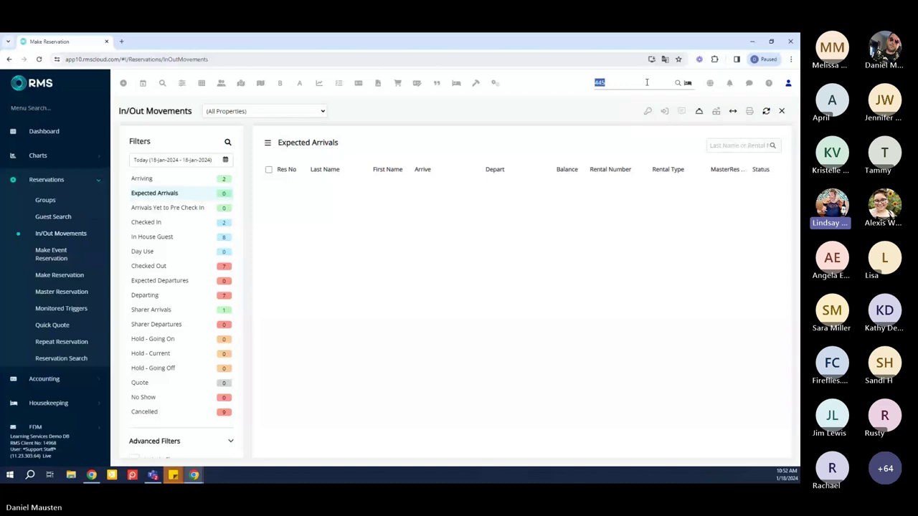
{"action": "key", "text": "BackSpace"}
{"action": "type", "text": "rodgers"}
{"action": "key", "text": "Return"}
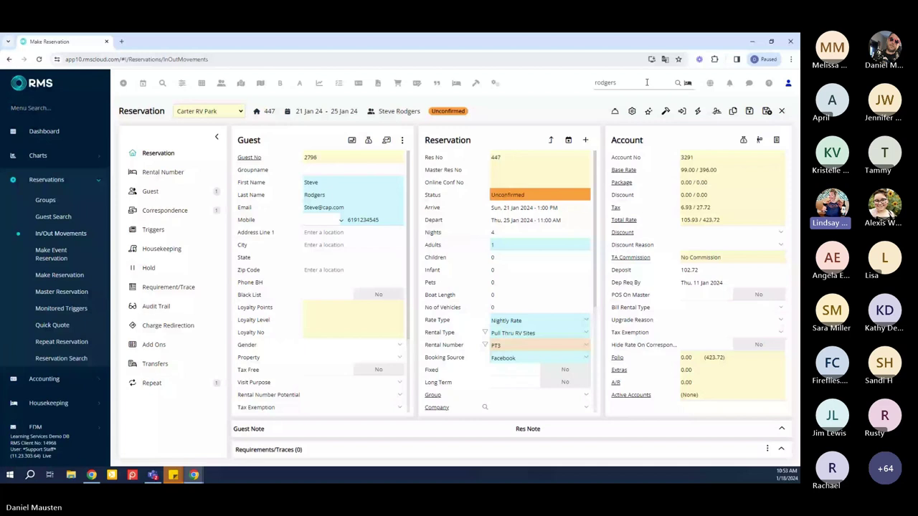
Set reservation 447's dates to arrive 27 Jan and depart 29 Jan 2024
{"action": "left_click", "coordinate": [522, 208]}
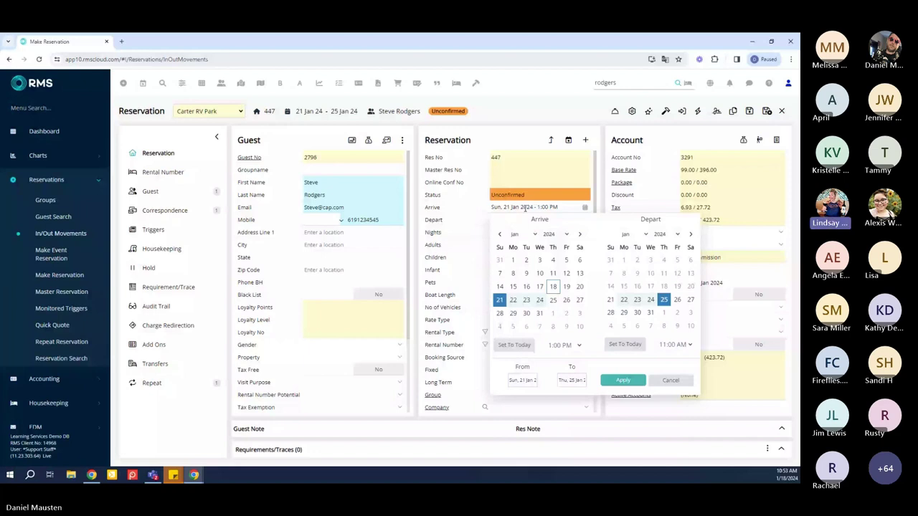
{"action": "left_click", "coordinate": [579, 300]}
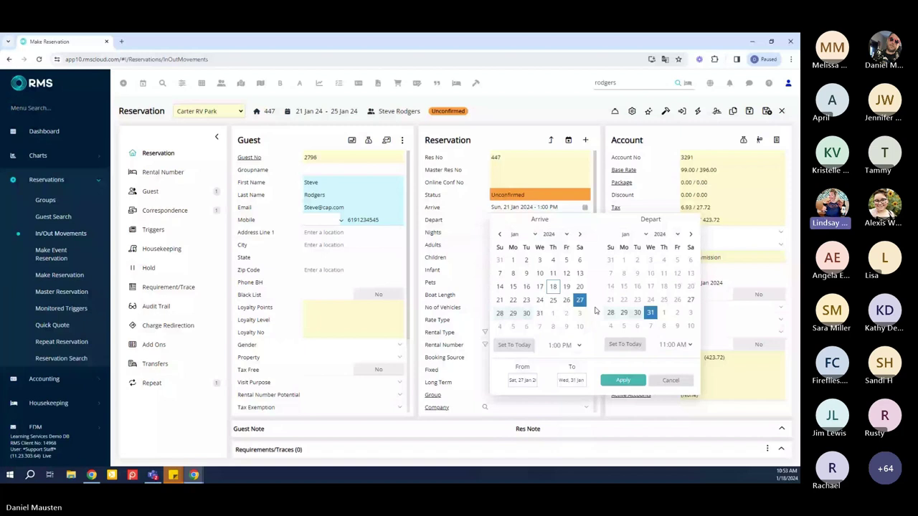
{"action": "left_click", "coordinate": [610, 315]}
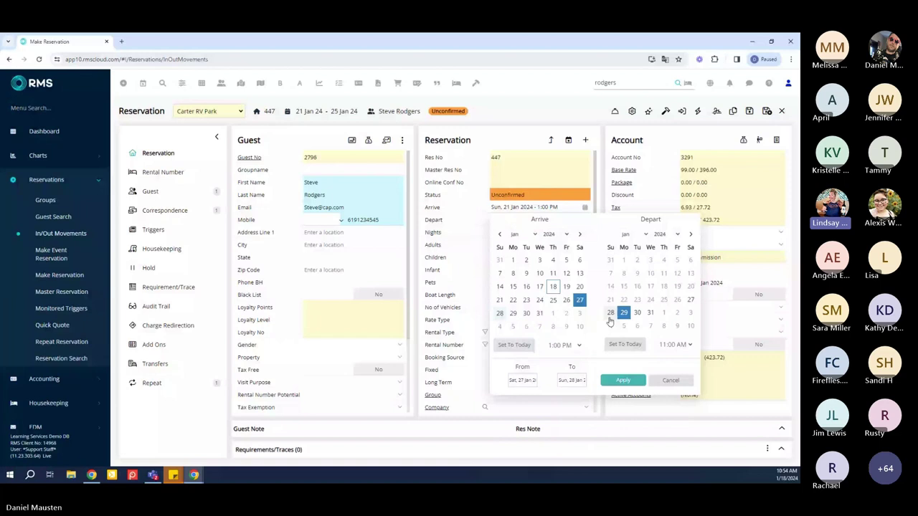
{"action": "left_click", "coordinate": [623, 381]}
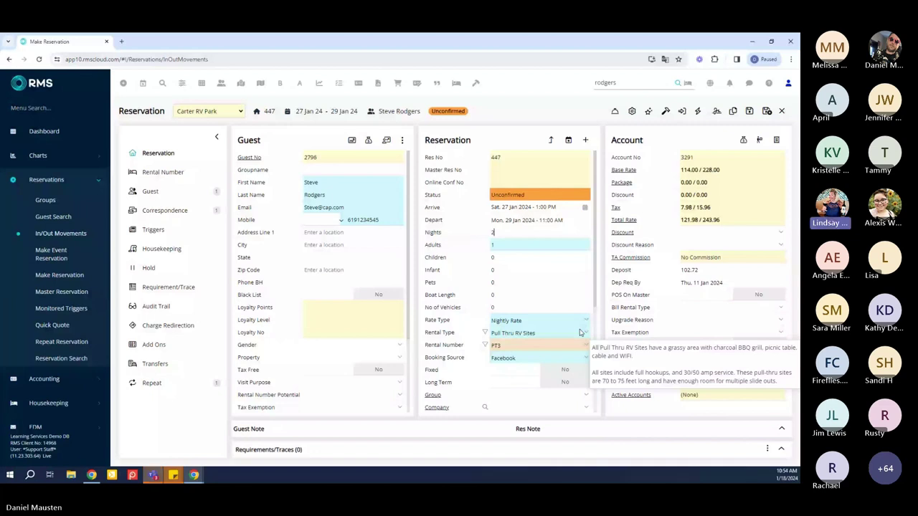
Change reservation 447 to 3 nights, departing Tue 30 Jan, and save it
{"action": "key", "text": "BackSpace"}
{"action": "type", "text": "3"}
{"action": "key", "text": "Tab"}
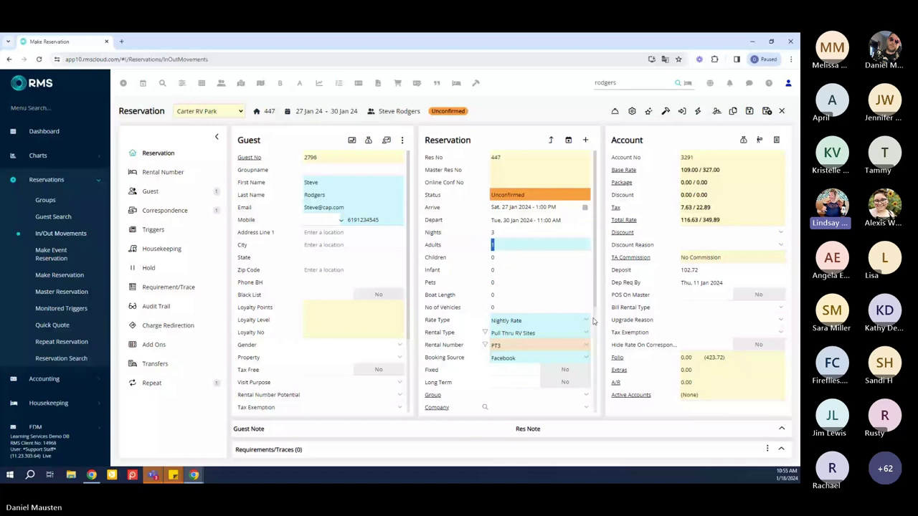
{"action": "left_click", "coordinate": [748, 112]}
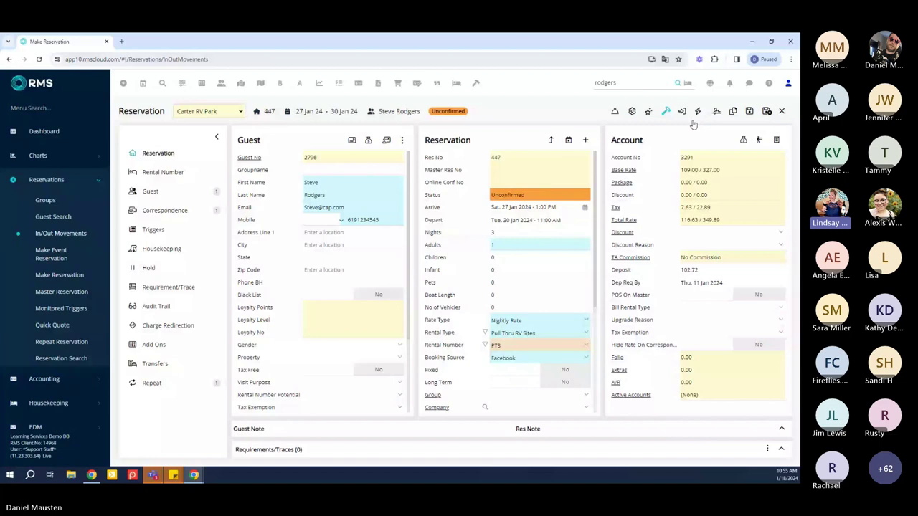
Save reservation 447 with its new 27–30 Jan dates and return to In/Out Movements
{"action": "left_click", "coordinate": [767, 111]}
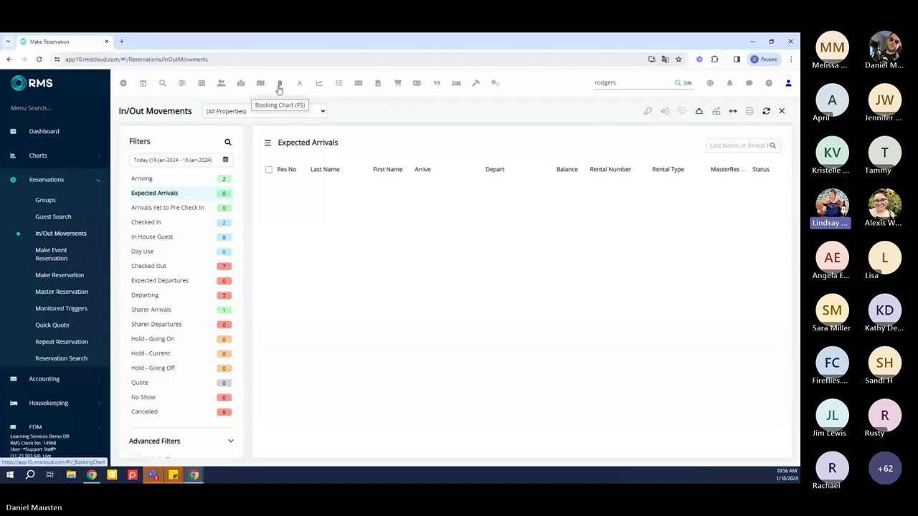
Show the Carter RV Park Booking Chart for 18 Jan–16 Feb 2024, with the Charts list expanded
{"action": "left_click", "coordinate": [280, 85]}
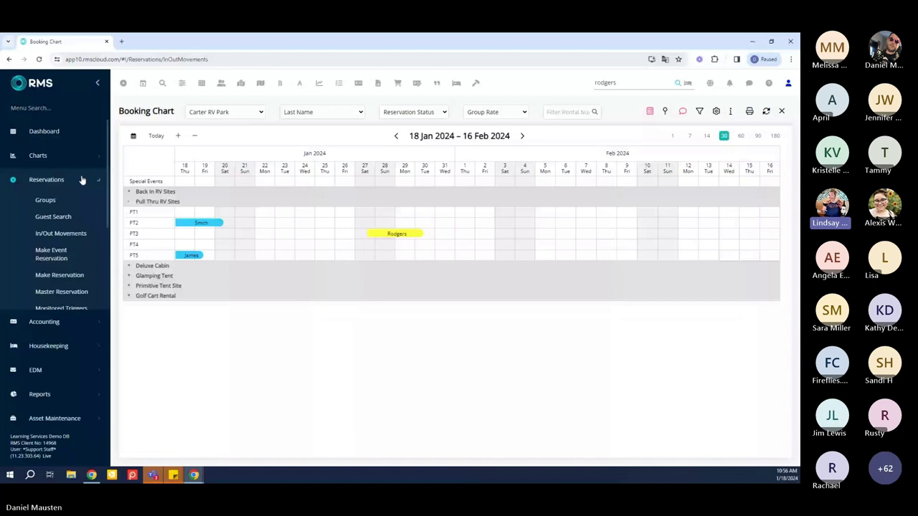
{"action": "left_click", "coordinate": [82, 180]}
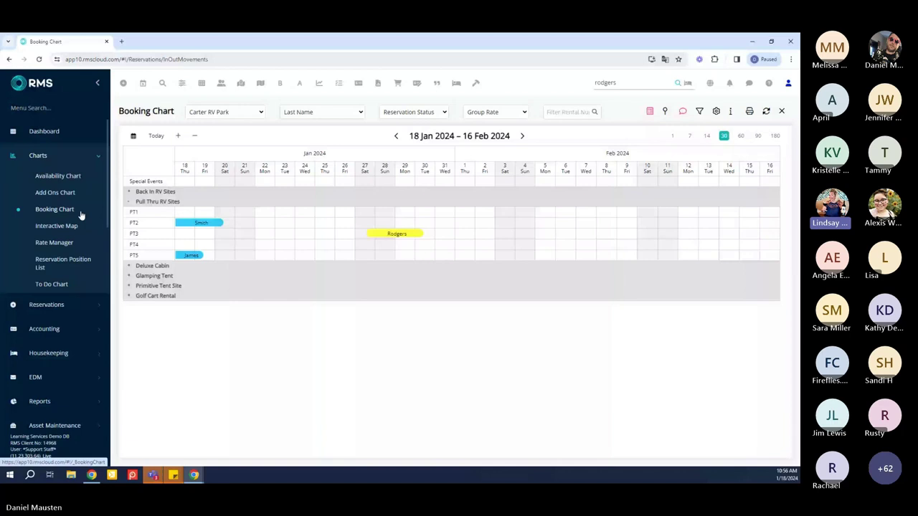
{"action": "mouse_move", "coordinate": [393, 239]}
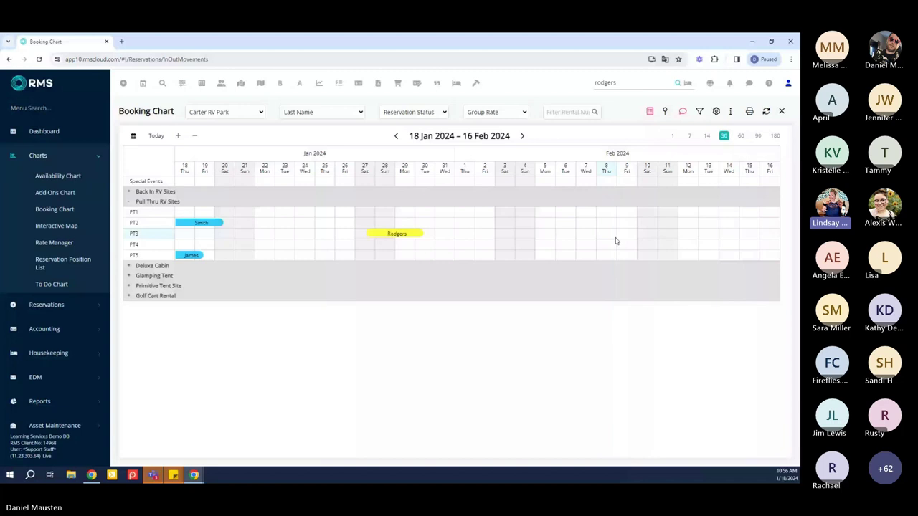
Mark PT3 nights 9–11 Feb on the chart and add a reservation for them
{"action": "left_click_drag", "start_coordinate": [618, 234], "coordinate": [644, 234]}
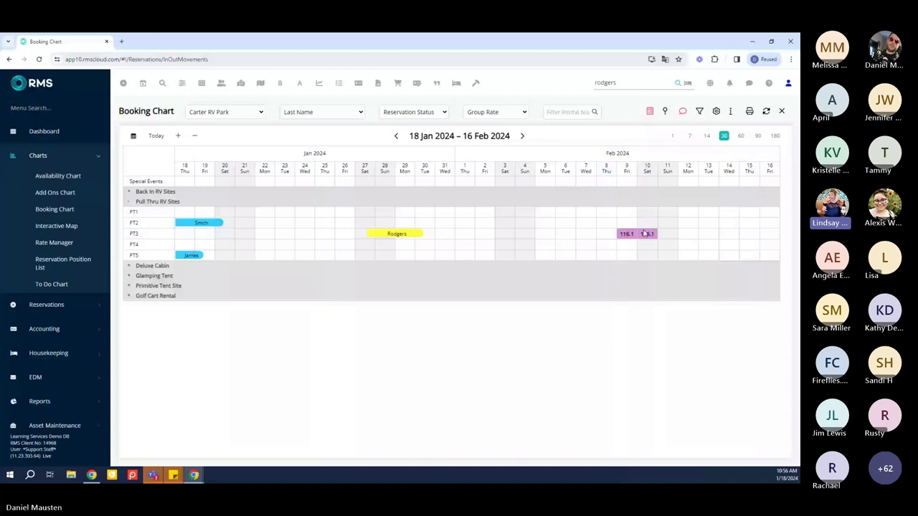
{"action": "left_click_drag", "start_coordinate": [644, 233], "coordinate": [662, 235]}
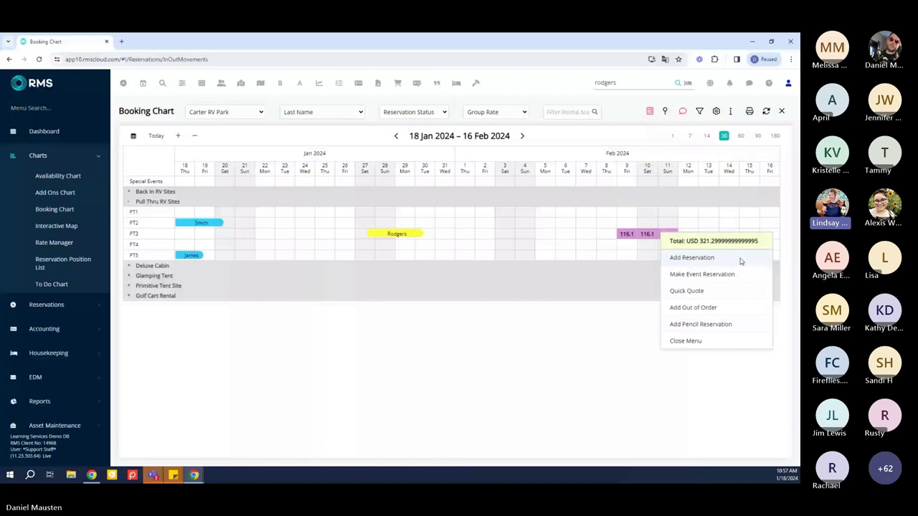
{"action": "left_click", "coordinate": [741, 259]}
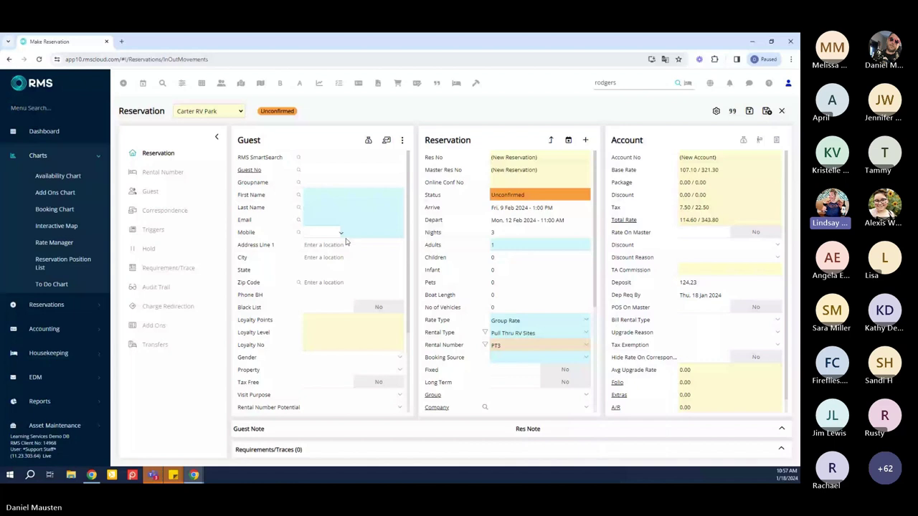
Search the guest's last name, attach their existing profile, and set booking source to Return Guest
{"action": "type", "text": "rodg"}
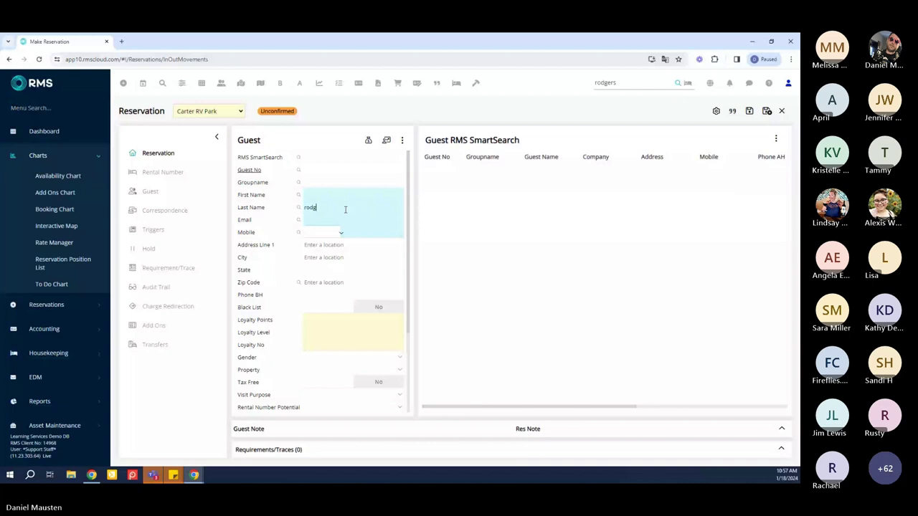
{"action": "left_click", "coordinate": [545, 190]}
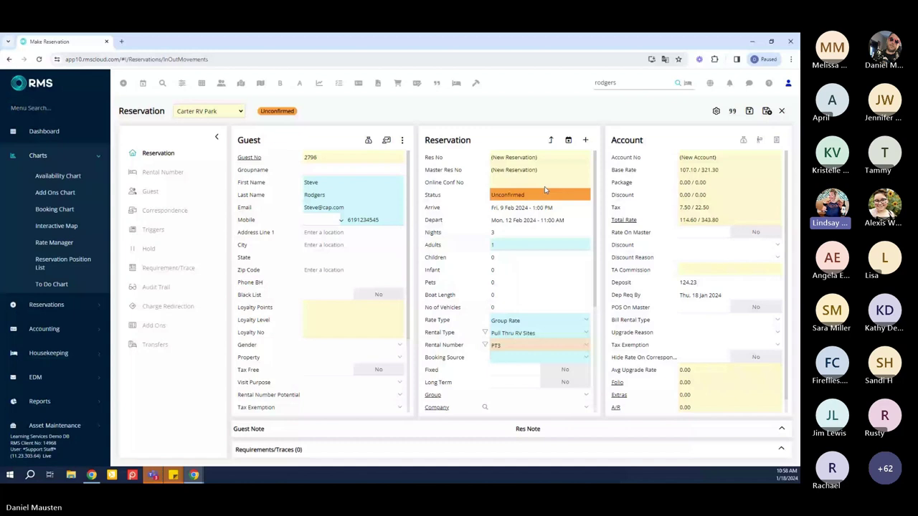
{"action": "left_click", "coordinate": [582, 357]}
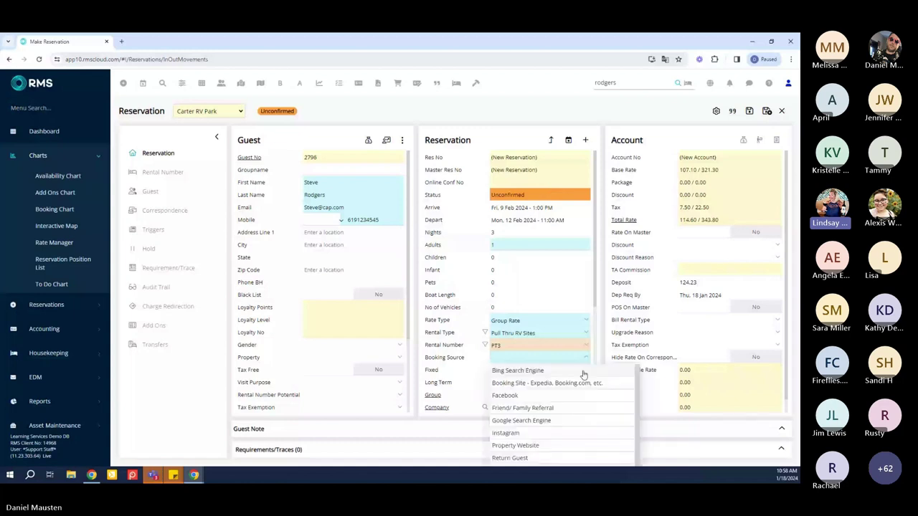
{"action": "left_click", "coordinate": [545, 457]}
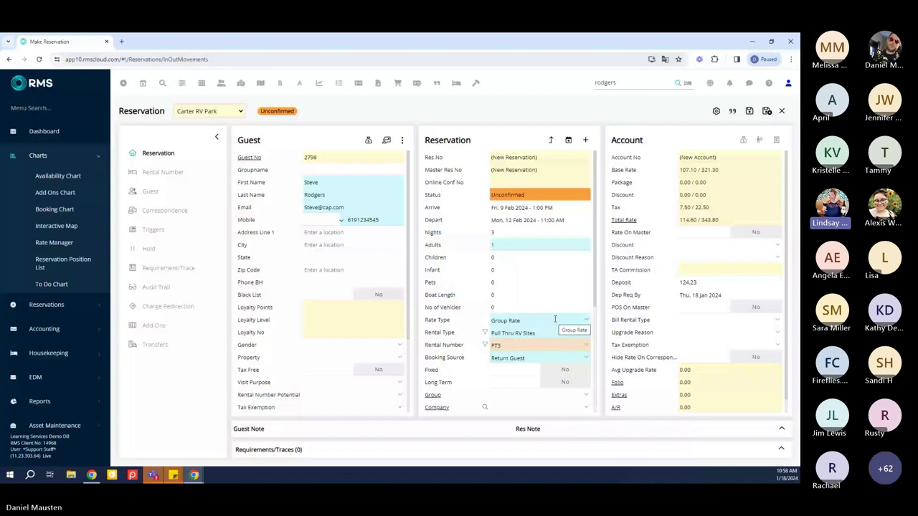
Replace Group Rate with Nightly Rate (total 381.99, deposit 138.03) and save the booking
{"action": "left_click", "coordinate": [555, 319]}
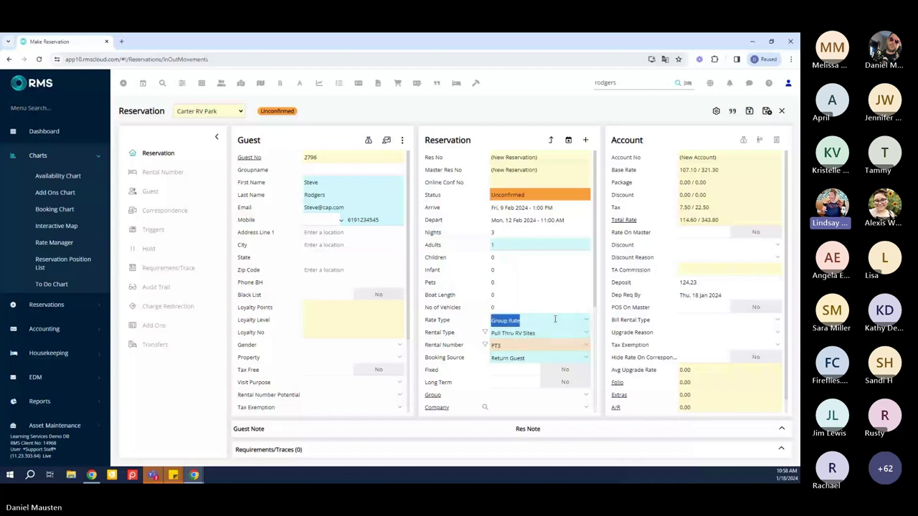
{"action": "key", "text": "BackSpace"}
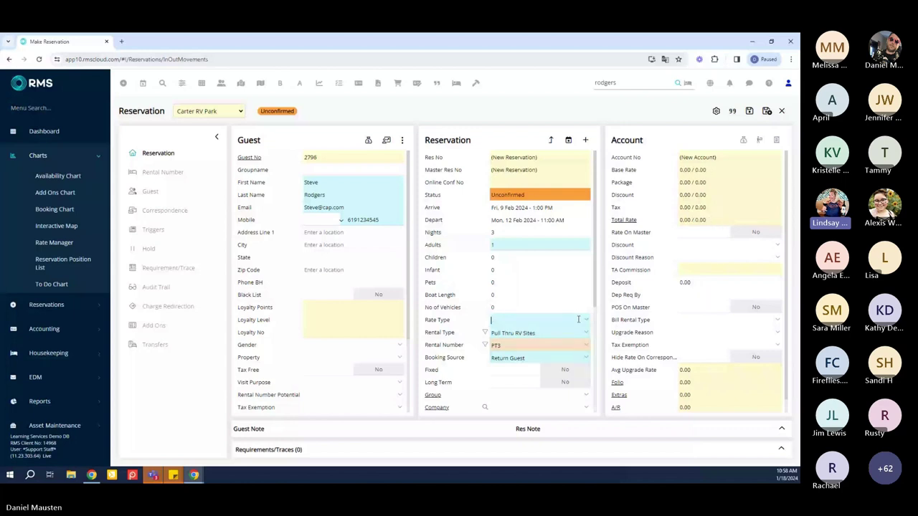
{"action": "left_click", "coordinate": [571, 320]}
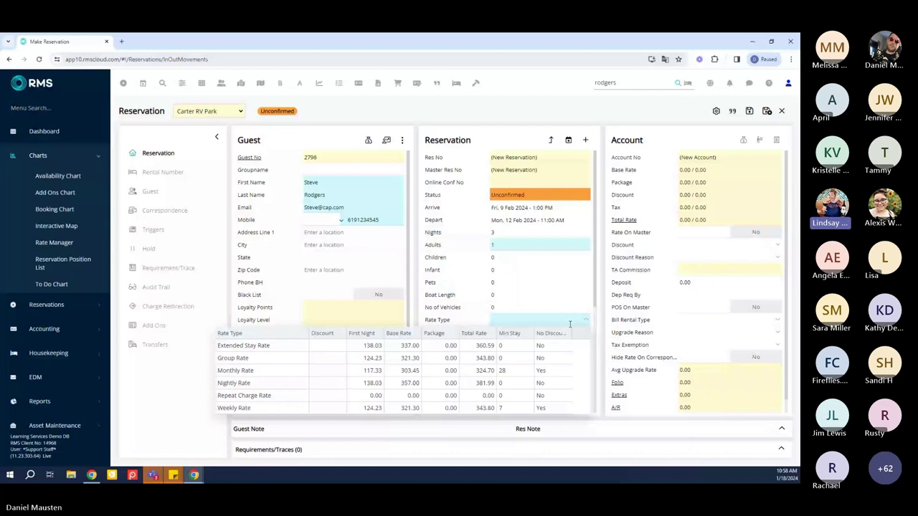
{"action": "left_click", "coordinate": [271, 384]}
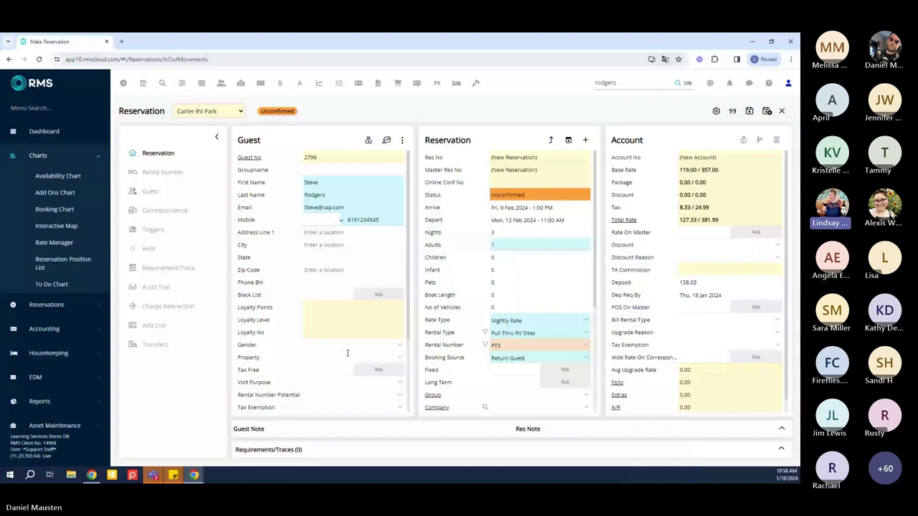
{"action": "left_click", "coordinate": [748, 111]}
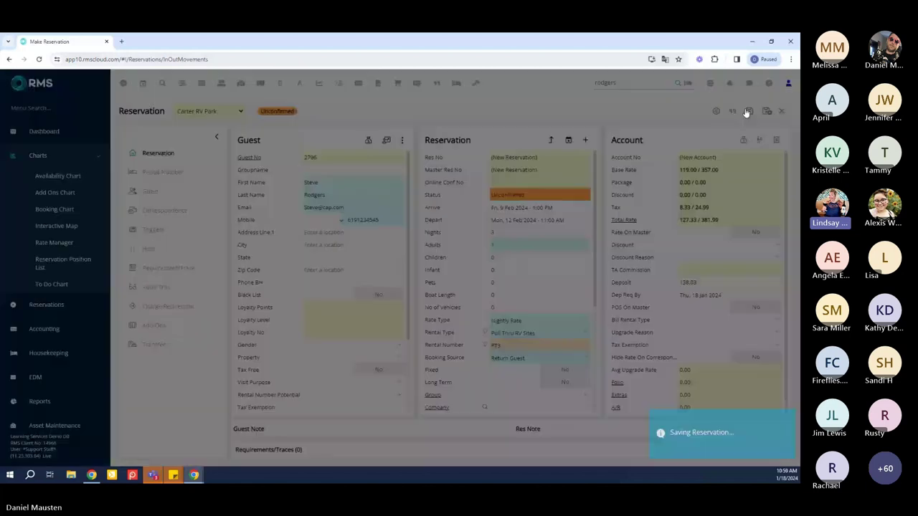
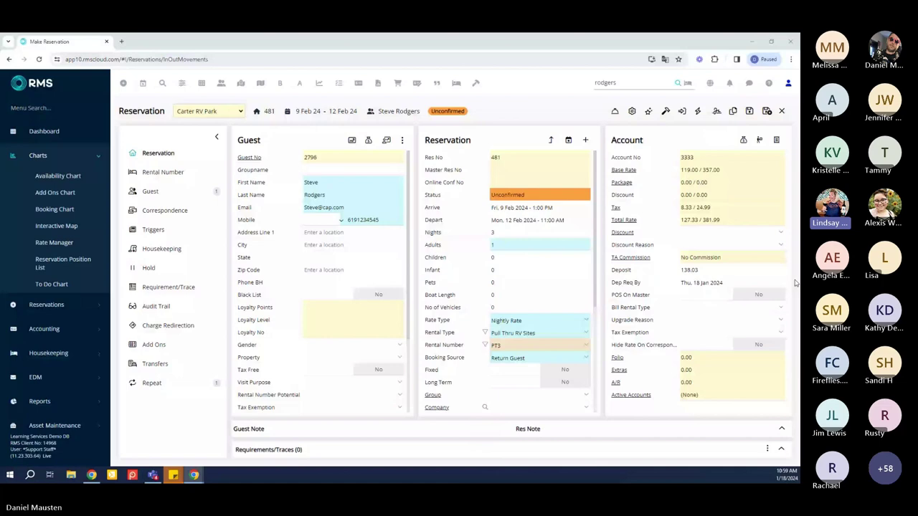
Close reservation 481 and return to the Carter RV Park Booking Chart
{"action": "left_click", "coordinate": [767, 112]}
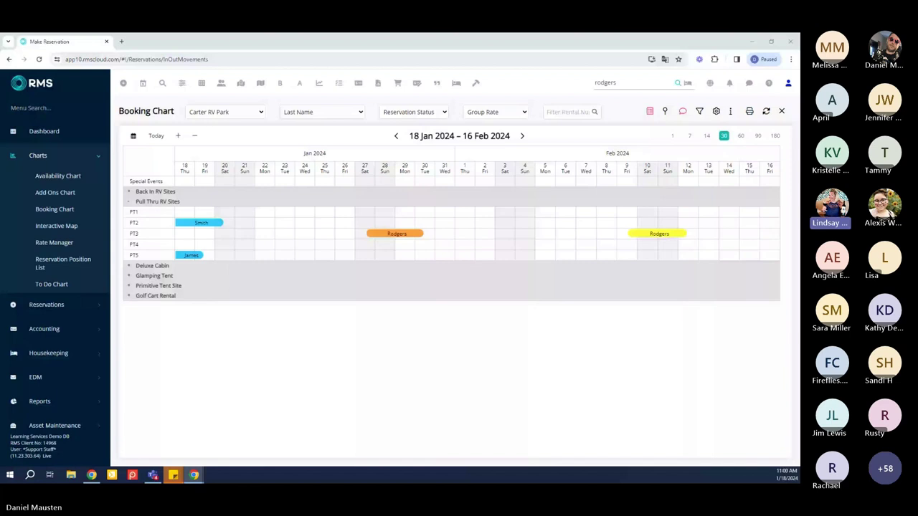
Drag the 18–19 Jan booking bar from site PT5 up onto PT4
{"action": "mouse_move", "coordinate": [191, 258]}
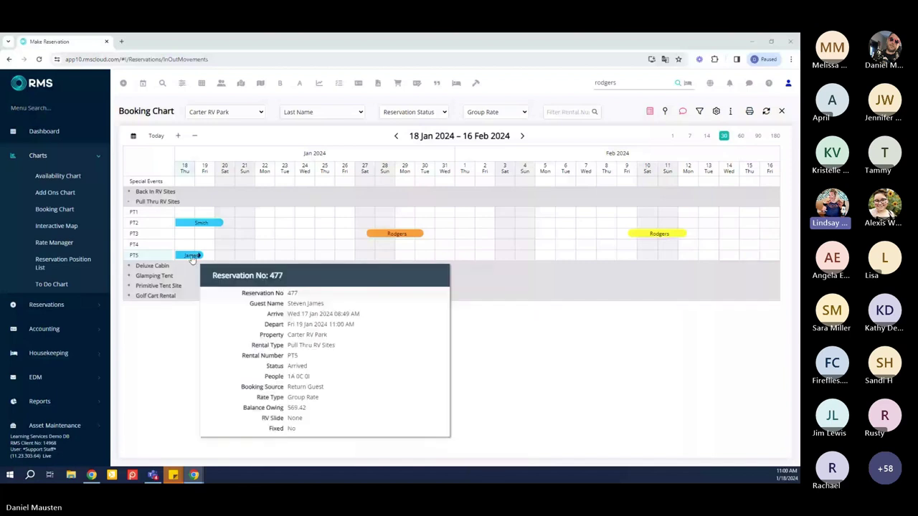
{"action": "left_click", "coordinate": [191, 257]}
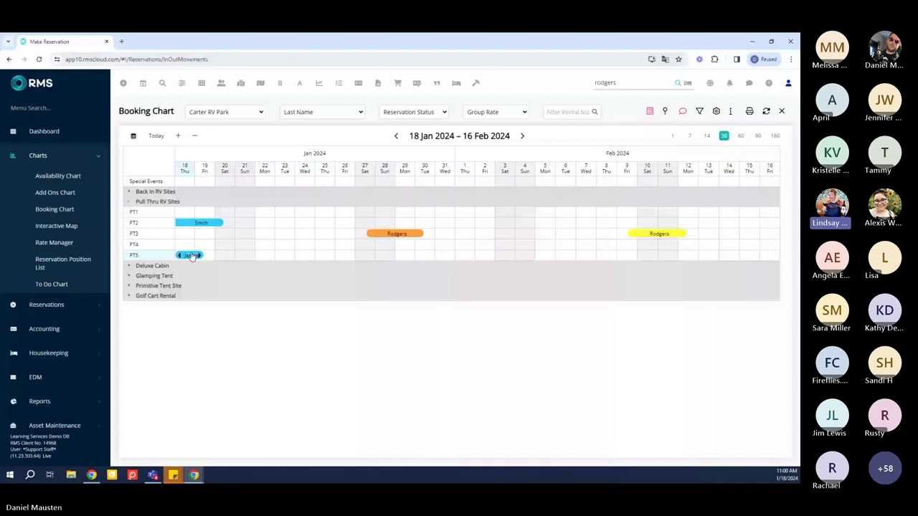
{"action": "left_click_drag", "start_coordinate": [192, 257], "coordinate": [193, 249]}
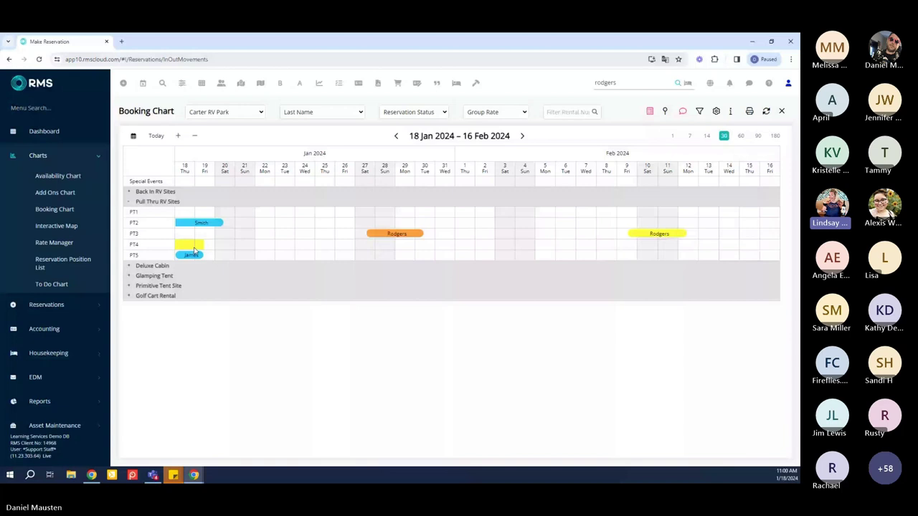
{"action": "left_click_drag", "start_coordinate": [194, 249], "coordinate": [192, 246]}
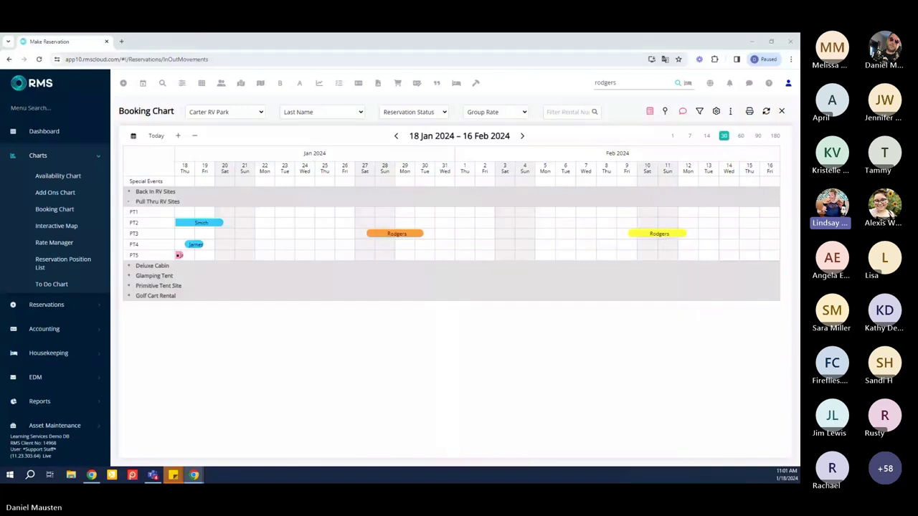
Expand Golf Cart Rental to list sites C1–C5, then collapse the Charts sidebar section
{"action": "key", "text": "ctrl+a"}
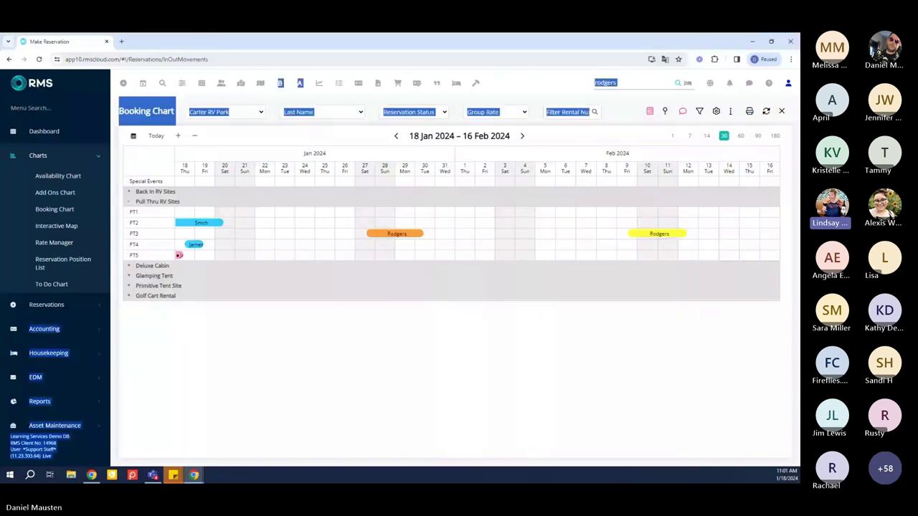
{"action": "left_click", "coordinate": [129, 296]}
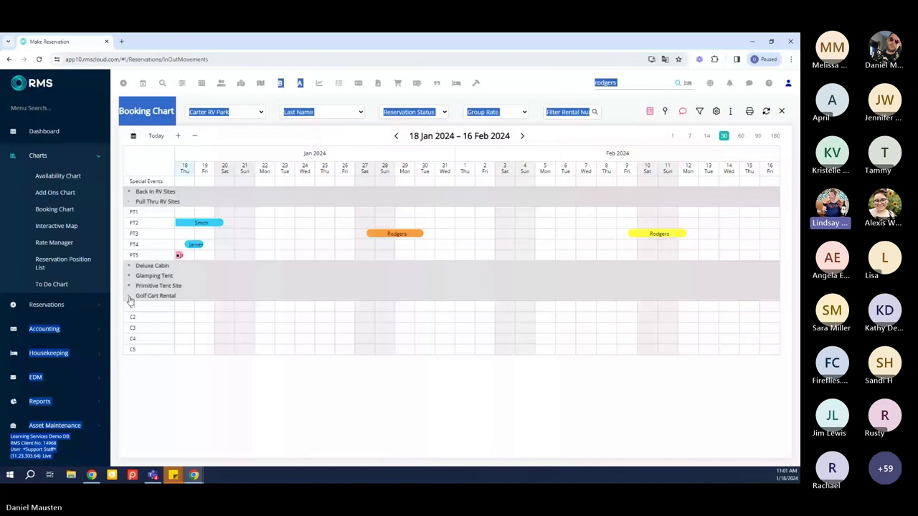
{"action": "left_click", "coordinate": [129, 296]}
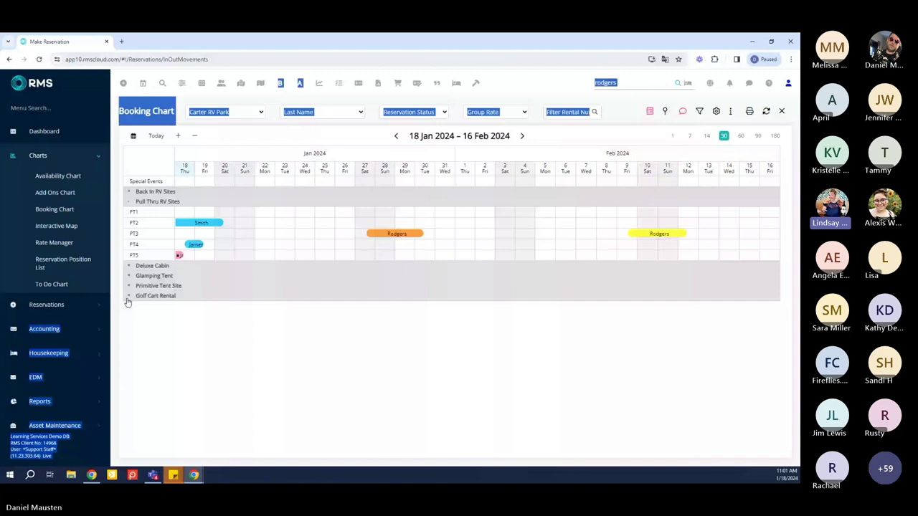
{"action": "left_click", "coordinate": [129, 297]}
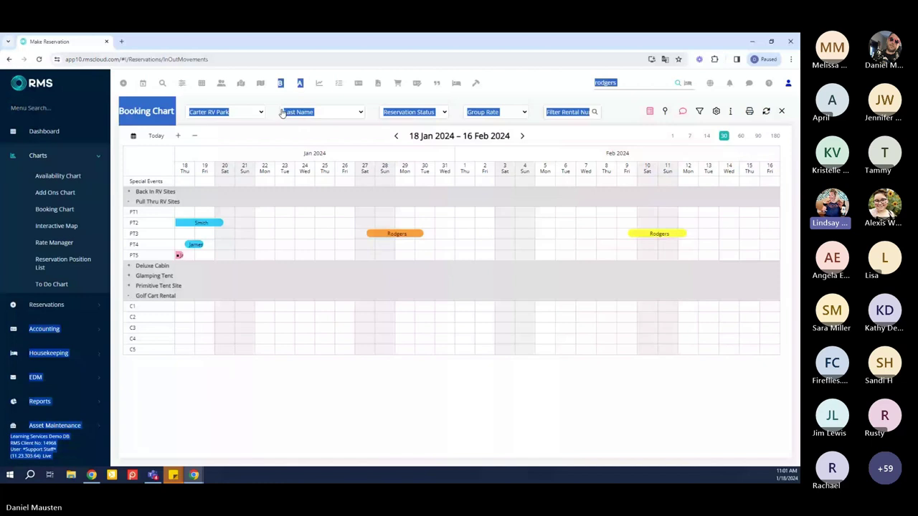
{"action": "left_click", "coordinate": [274, 108]}
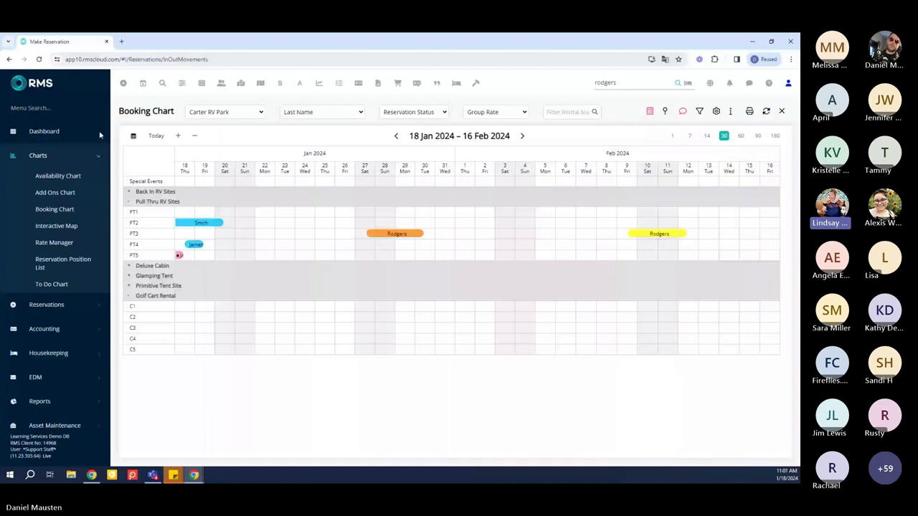
{"action": "left_click", "coordinate": [79, 158]}
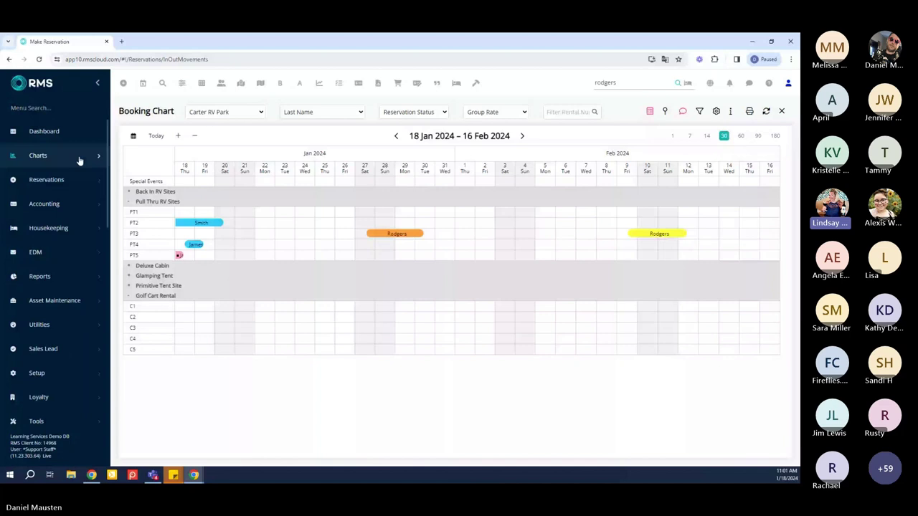
Search the menu for 'overdue depa' and open Reports > Daily > Overdue Departure
{"action": "left_click", "coordinate": [58, 108]}
{"action": "type", "text": "overdue depa"}
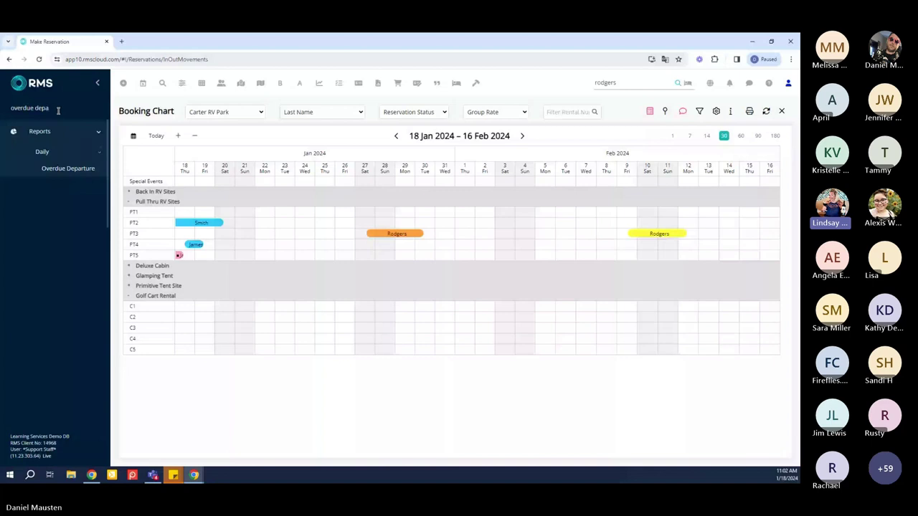
{"action": "left_click", "coordinate": [61, 170]}
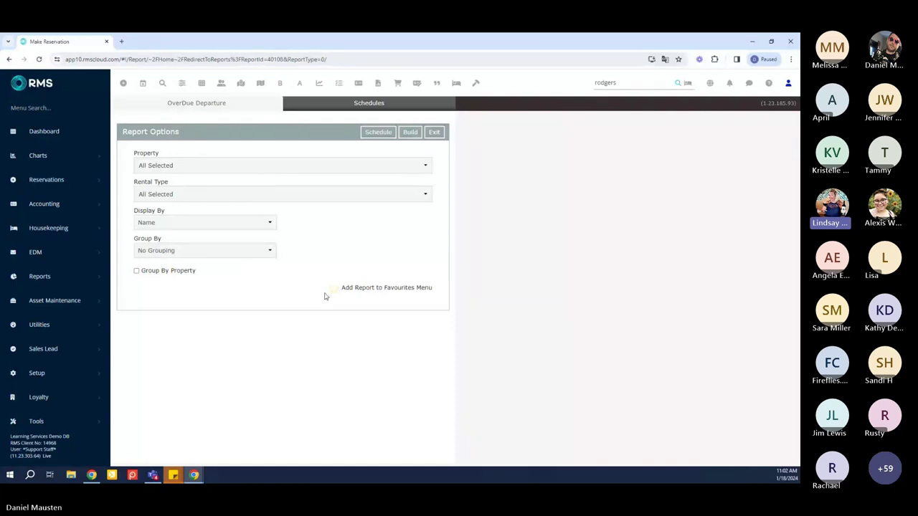
Build the Overdue Departure report for 18 Jan 2024, which lists zero reservations
{"action": "left_click", "coordinate": [411, 133]}
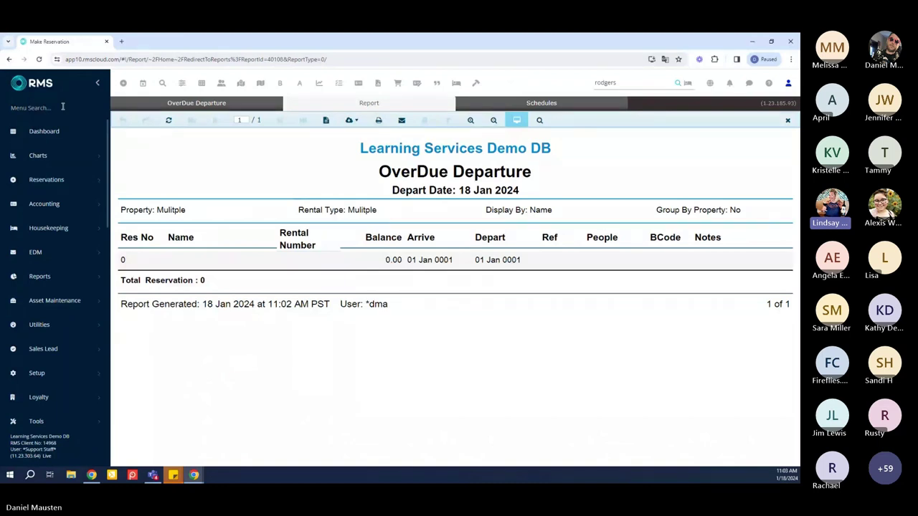
Search the menu for 'cash trans' and open Reports > Accounting > Cash Transaction
{"action": "left_click", "coordinate": [62, 107]}
{"action": "type", "text": "cas"}
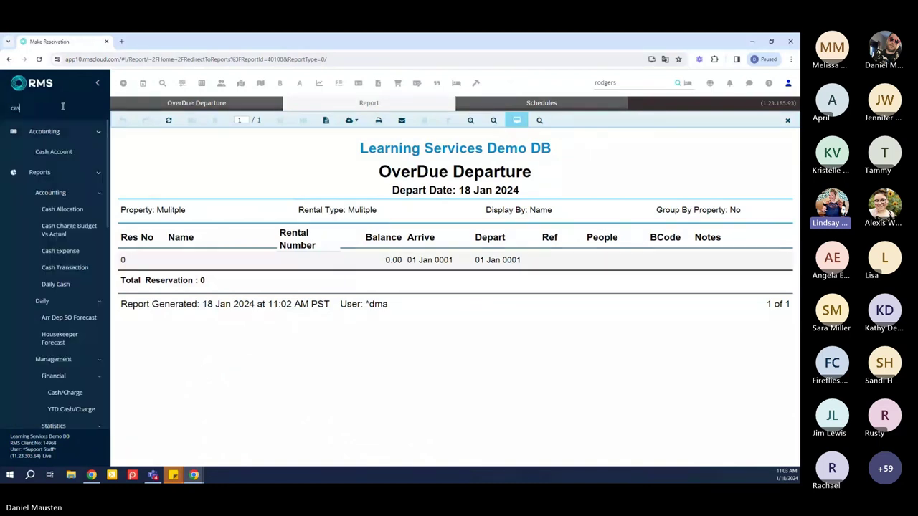
{"action": "type", "text": "h trans"}
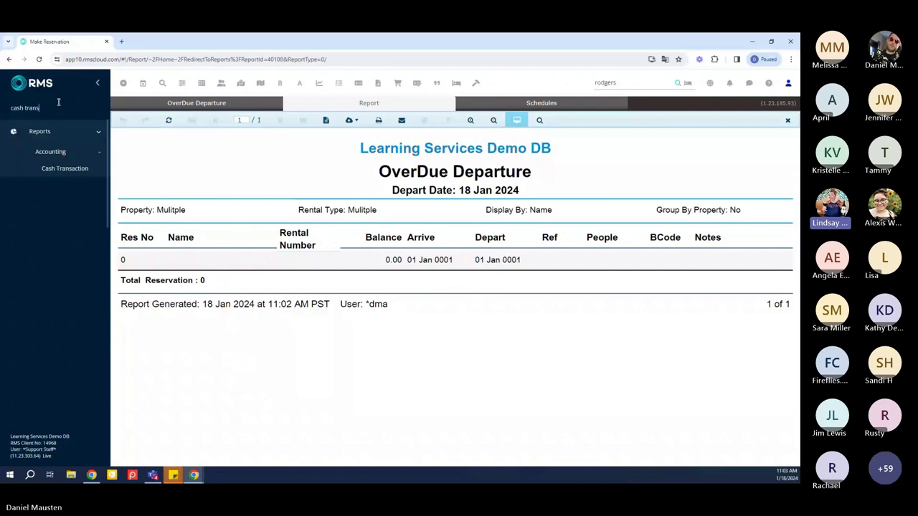
{"action": "left_click", "coordinate": [65, 169]}
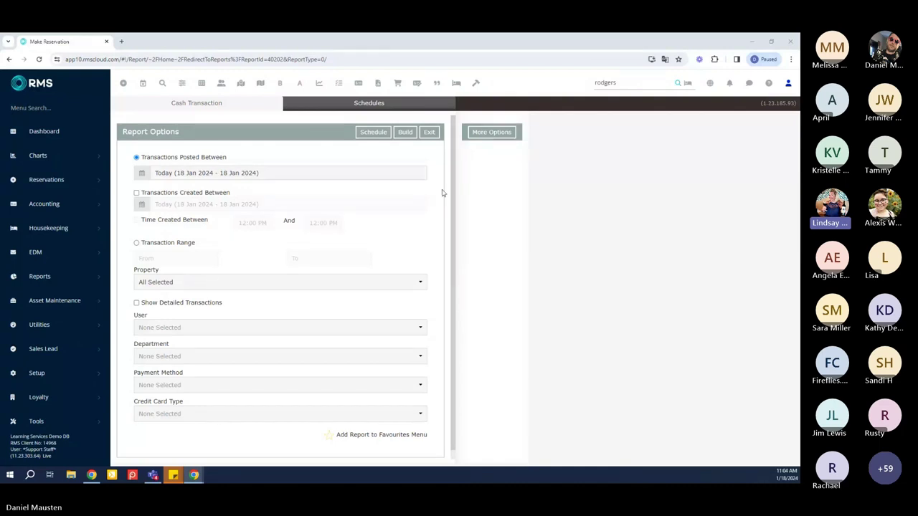
{"action": "left_click", "coordinate": [422, 285]}
{"action": "left_click", "coordinate": [434, 288]}
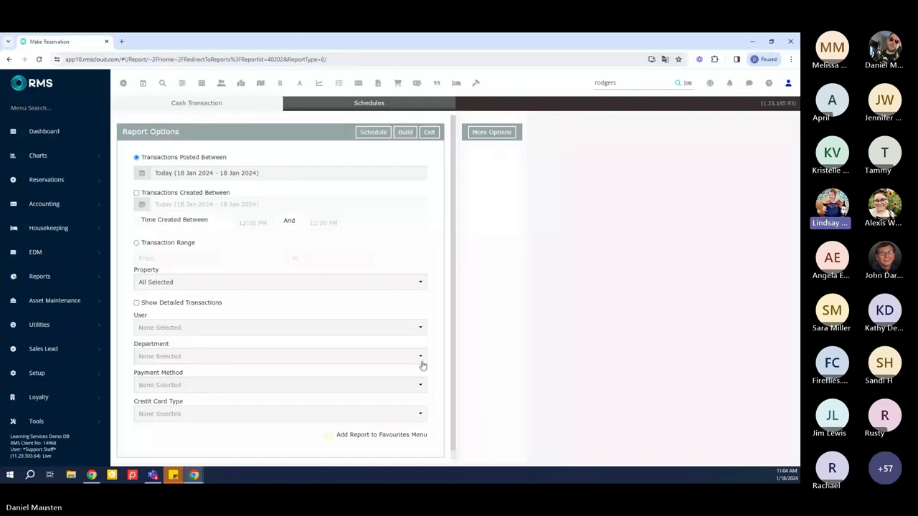
{"action": "left_click", "coordinate": [417, 415]}
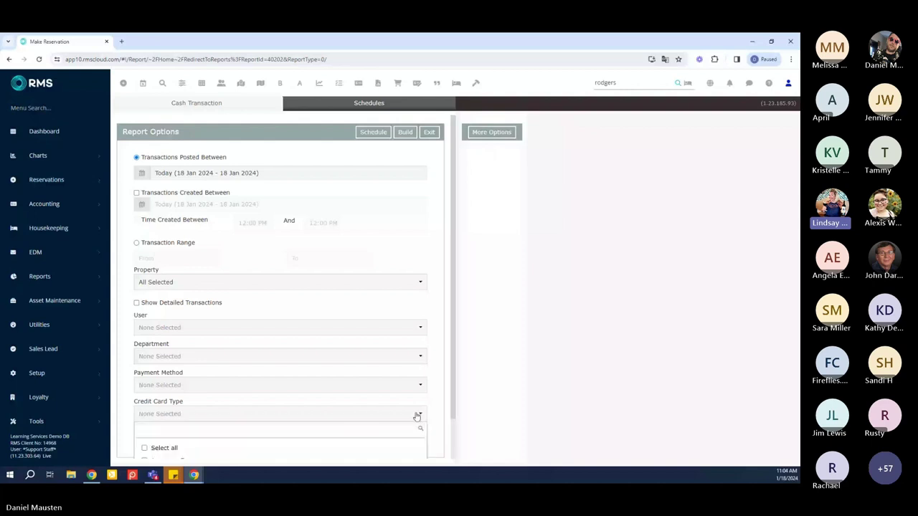
{"action": "scroll", "coordinate": [419, 417], "scroll_direction": "down", "scroll_amount": 1}
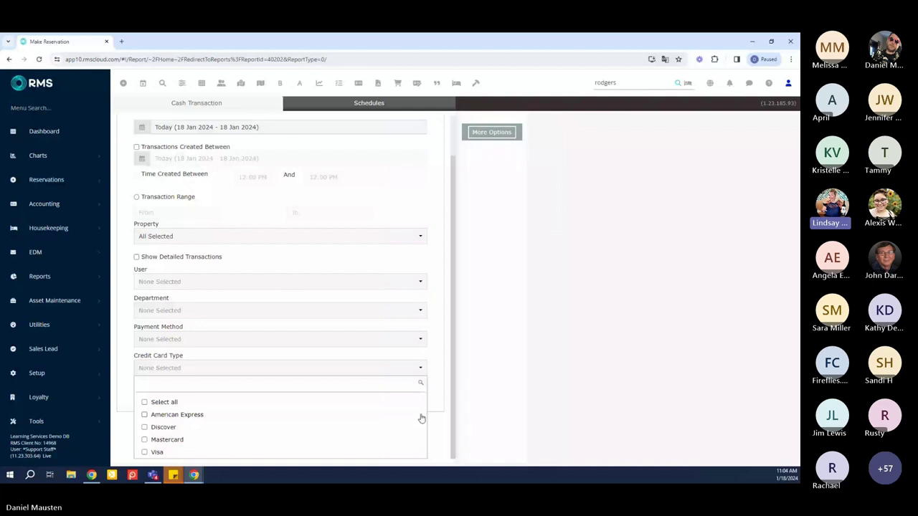
{"action": "left_click_drag", "start_coordinate": [451, 393], "coordinate": [450, 390]}
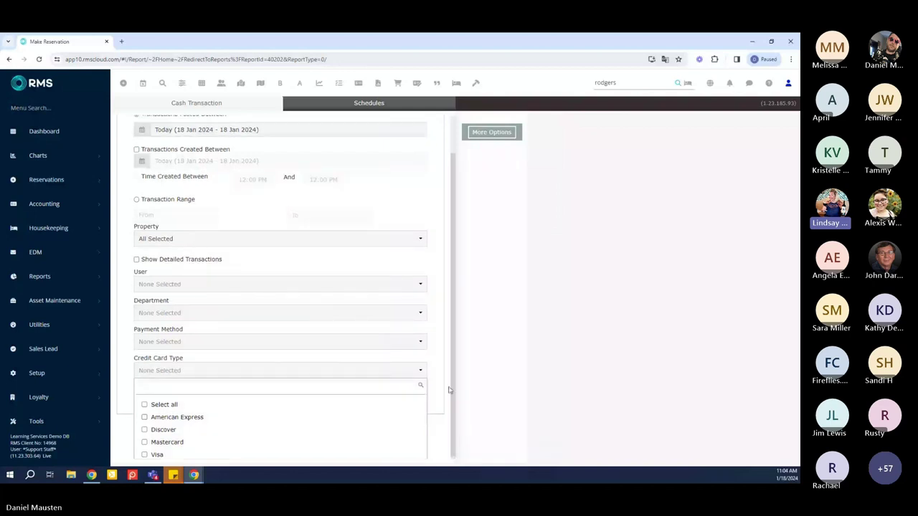
{"action": "scroll", "coordinate": [450, 389], "scroll_direction": "up", "scroll_amount": 1}
{"action": "left_click", "coordinate": [438, 320]}
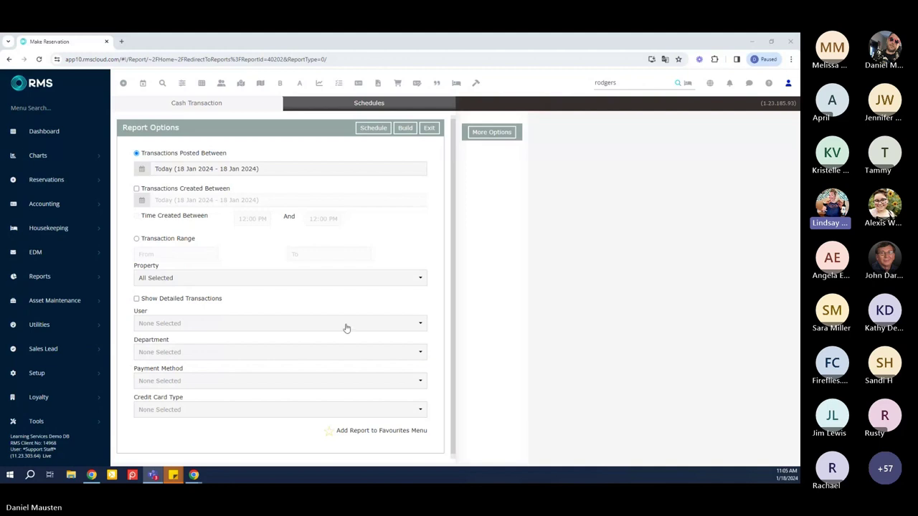
Build the 18 Jan 2024 Cash Transaction report and expand its Cash and Cheque groups
{"action": "left_click", "coordinate": [405, 129]}
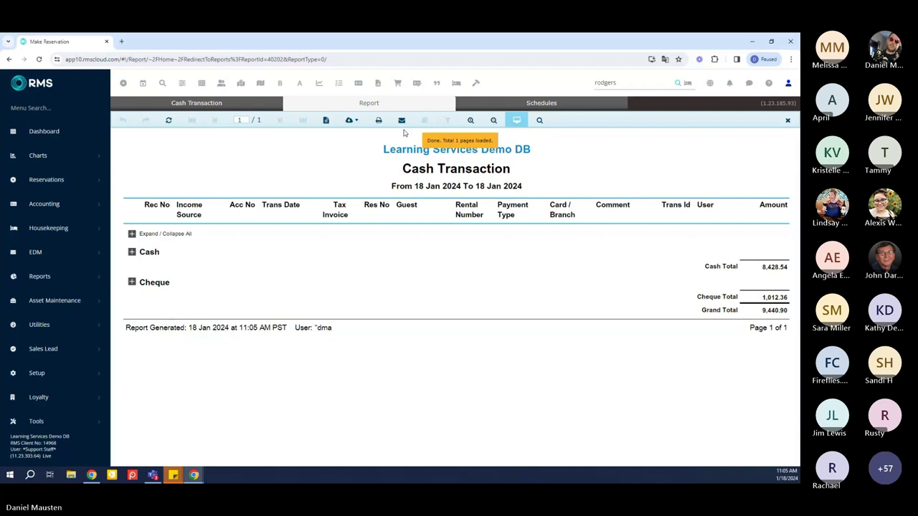
{"action": "left_click", "coordinate": [132, 282]}
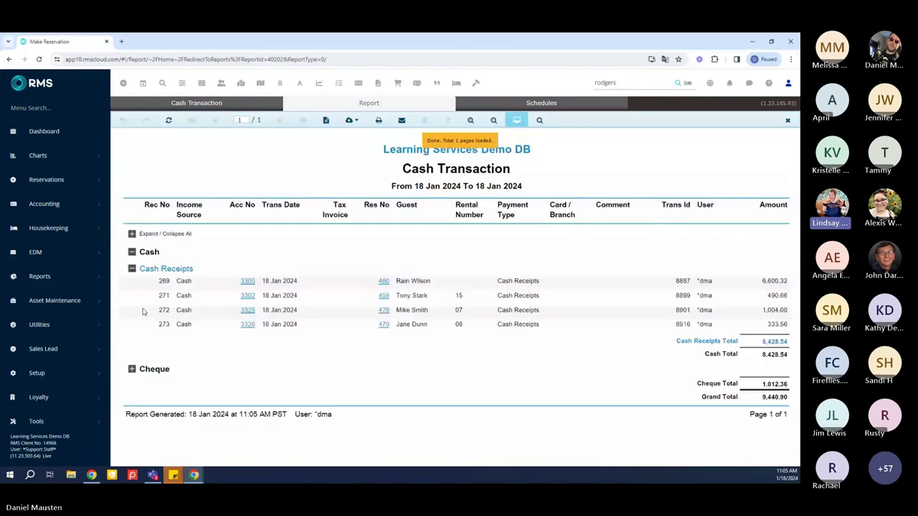
{"action": "left_click", "coordinate": [132, 369]}
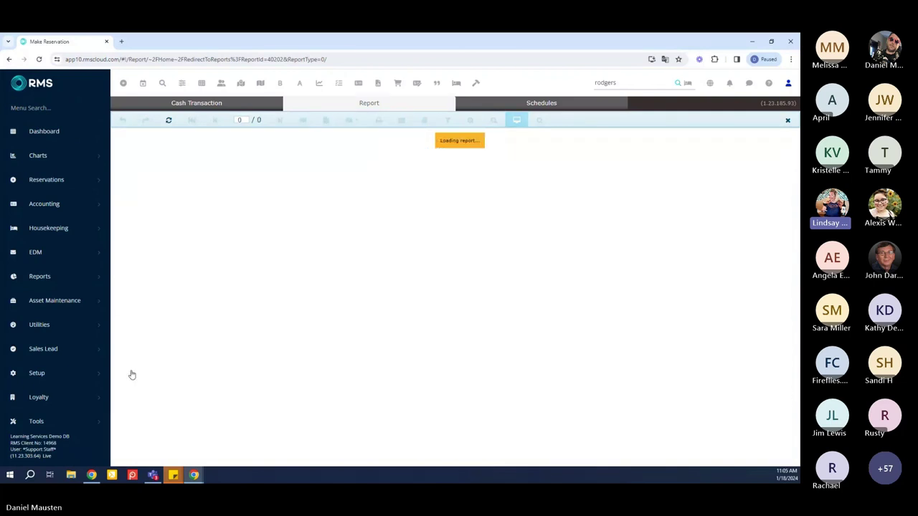